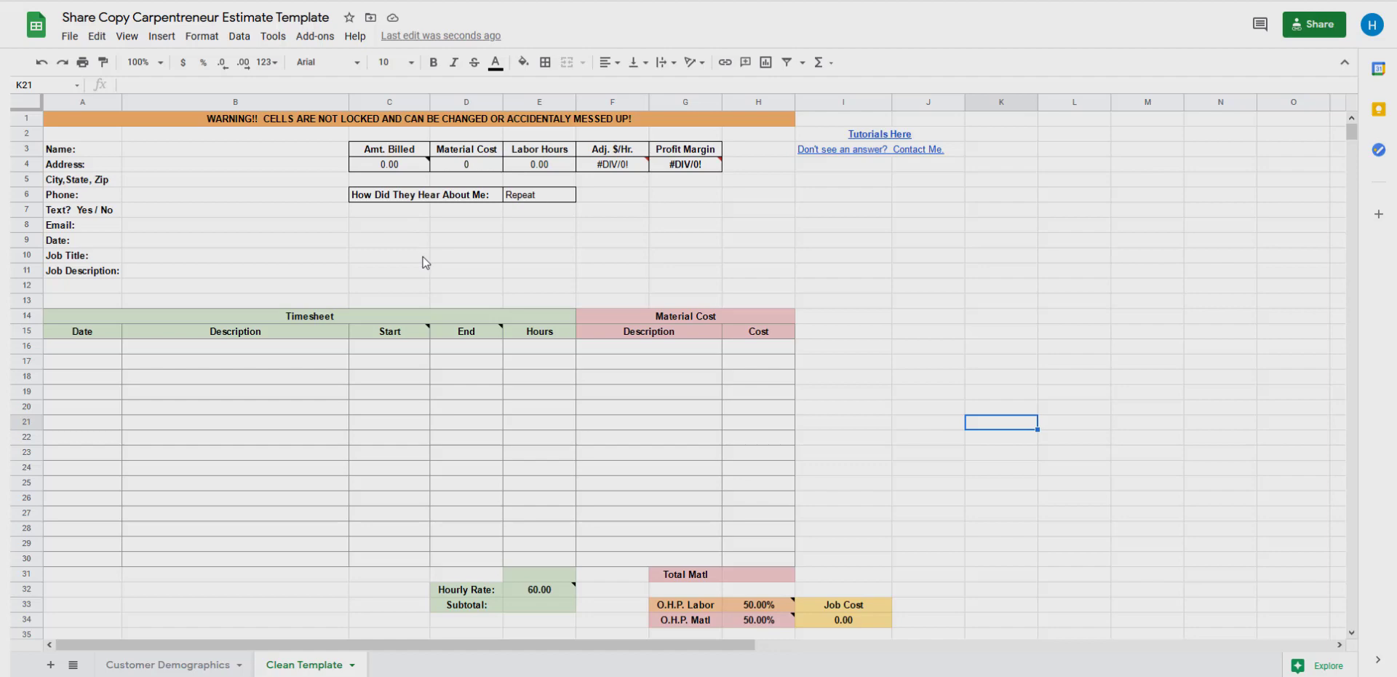
Step: Examine the O.H.P. Labor and O.H.P. Matl percentage cells and their notes below the material cost table
scroll(421, 269, down, 2)
scroll(420, 277, down, 6)
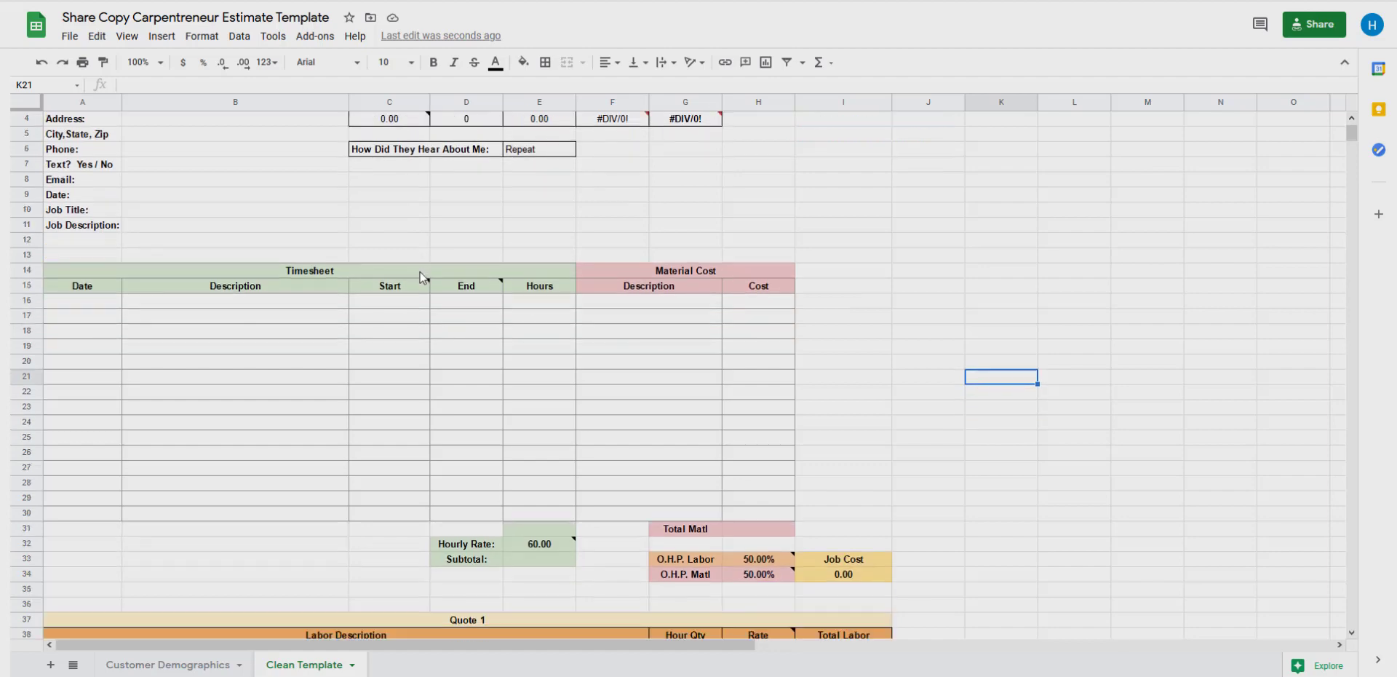
scroll(421, 277, down, 2)
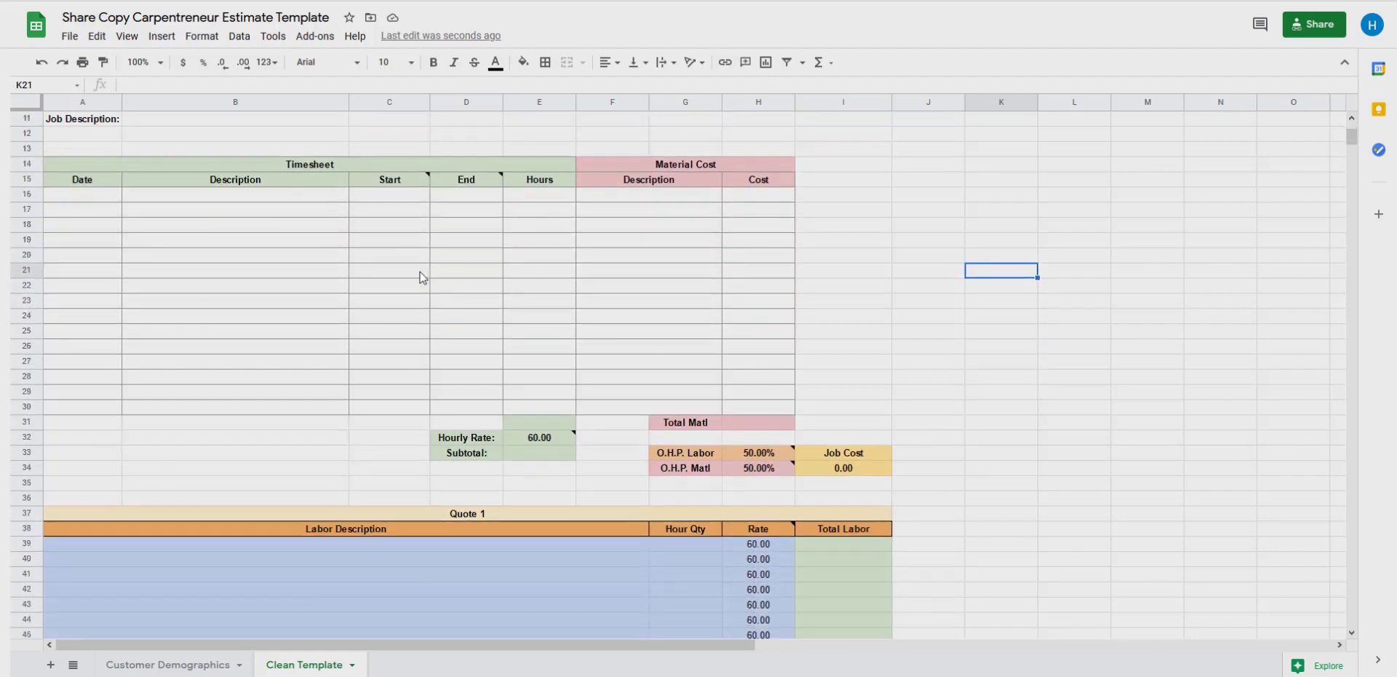
click(681, 454)
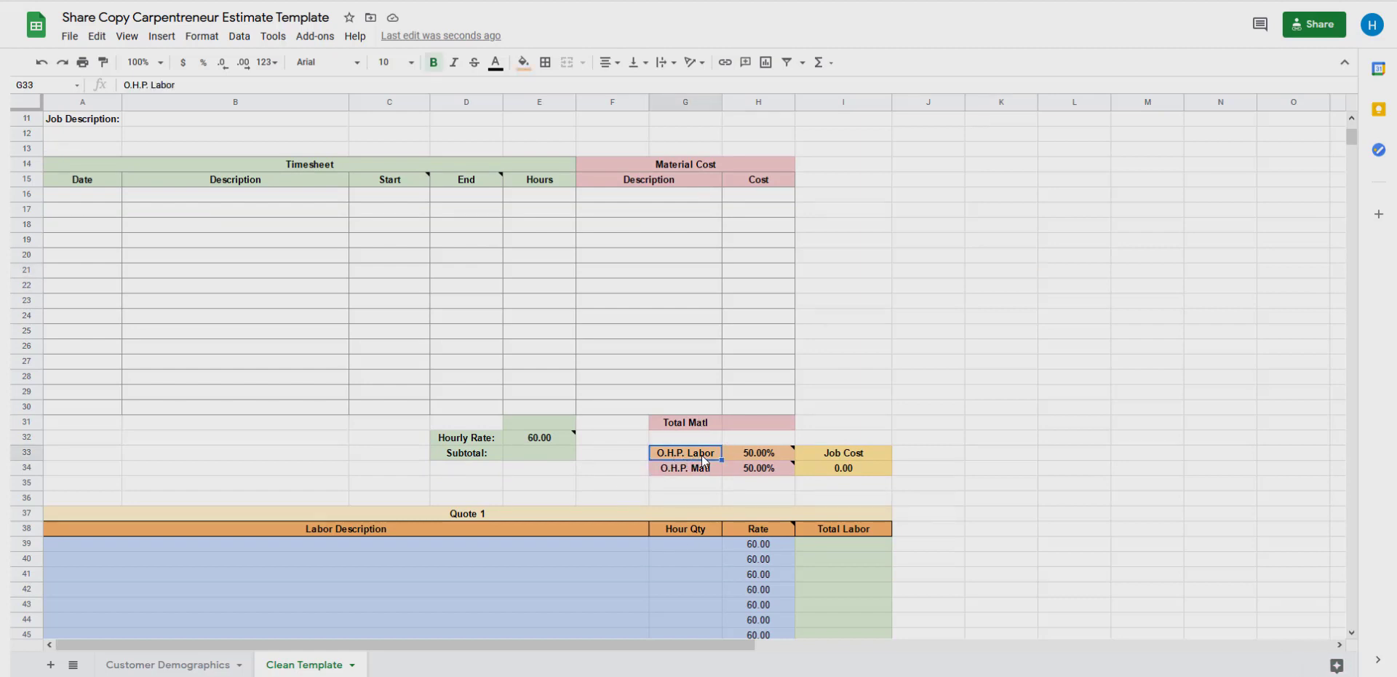
mouse_move(778, 452)
click(765, 454)
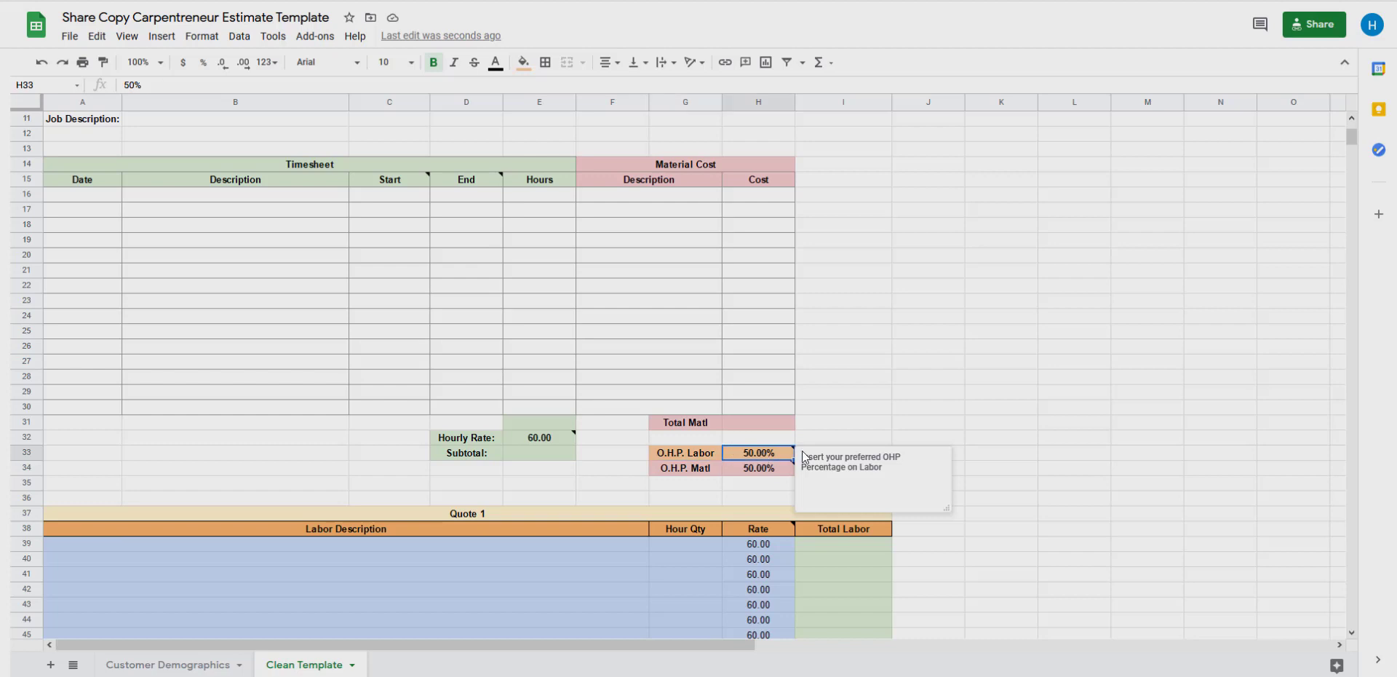
click(942, 422)
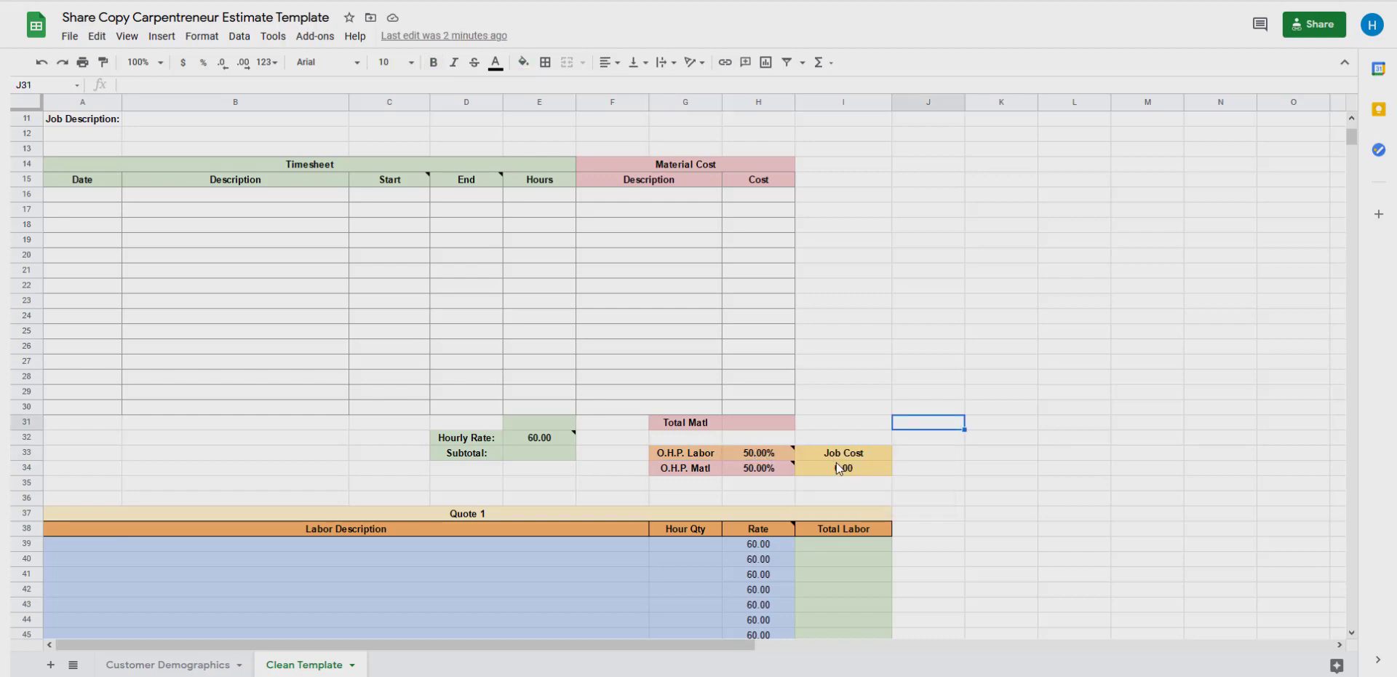
mouse_move(794, 454)
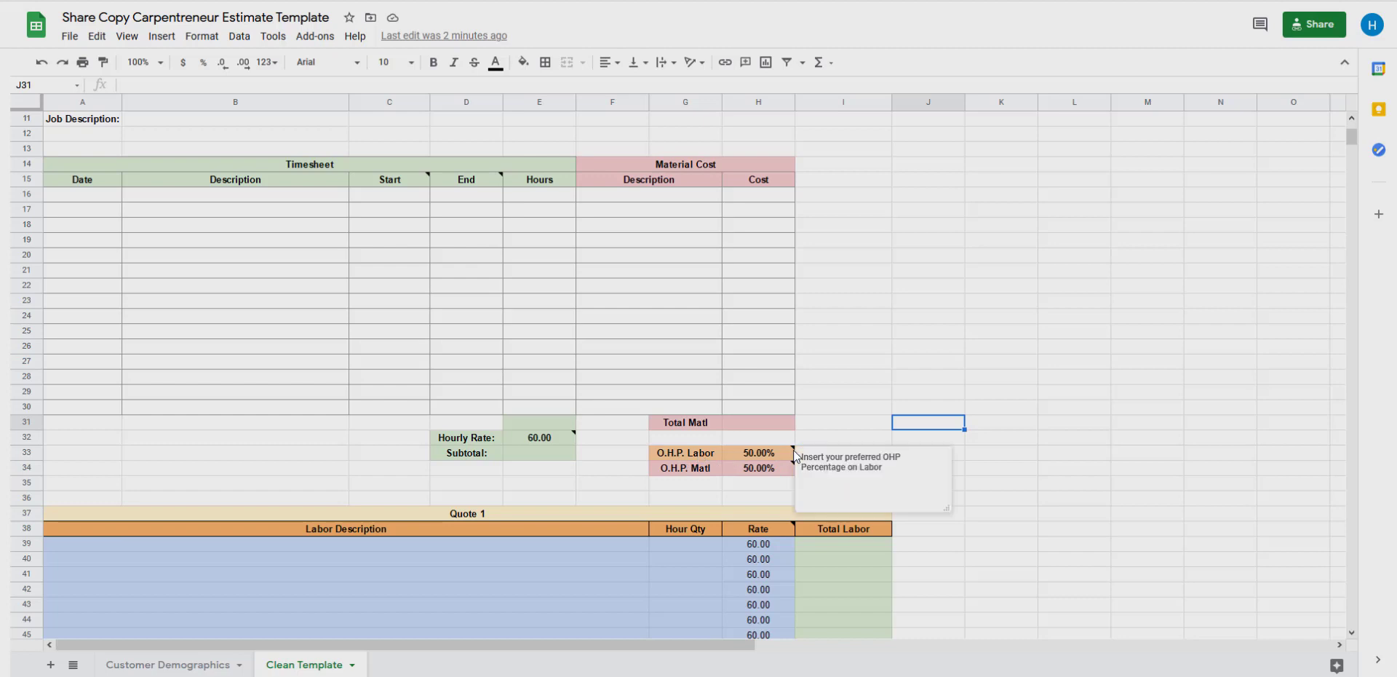
click(864, 392)
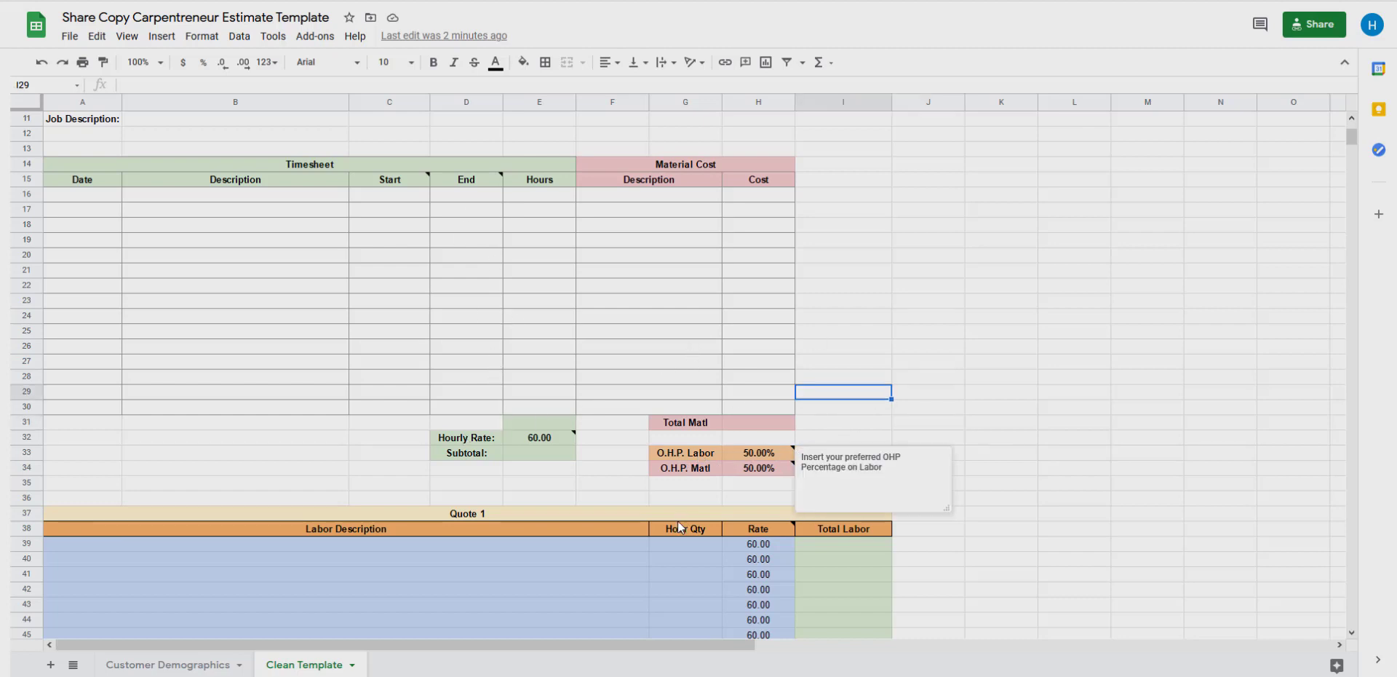
click(700, 474)
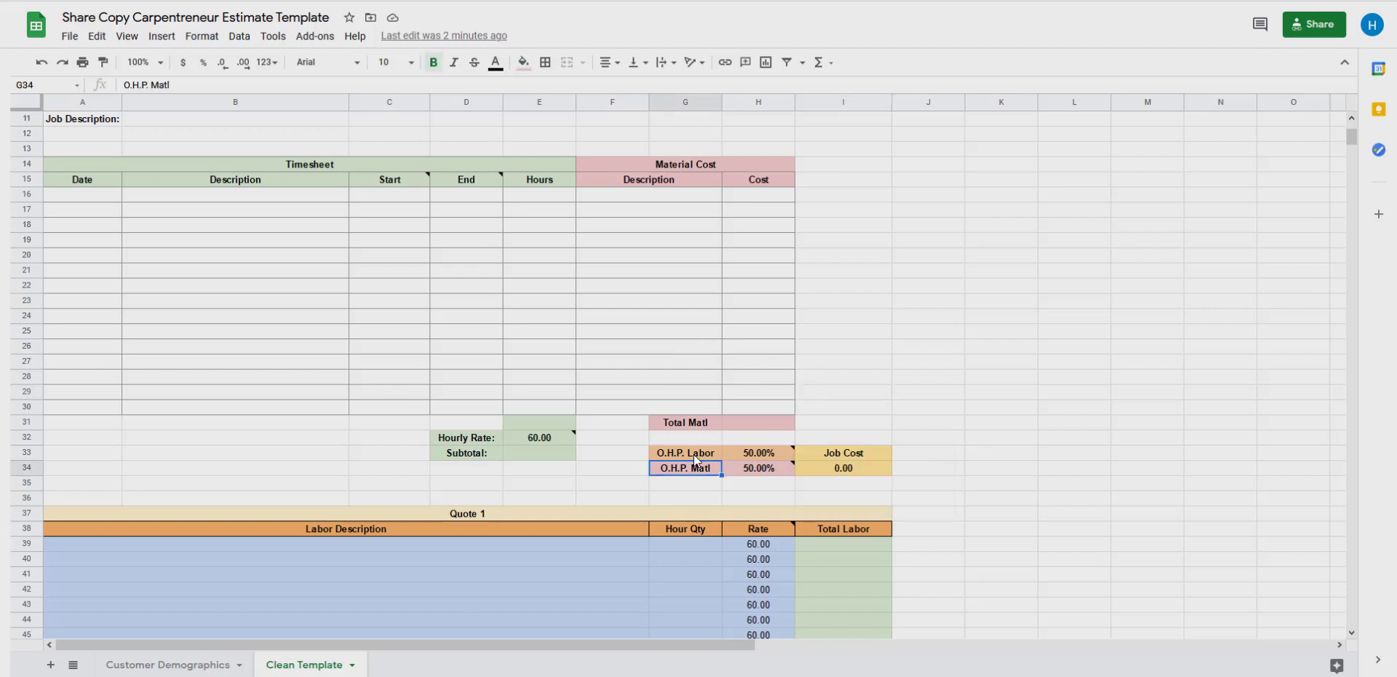
click(697, 457)
click(695, 472)
click(749, 457)
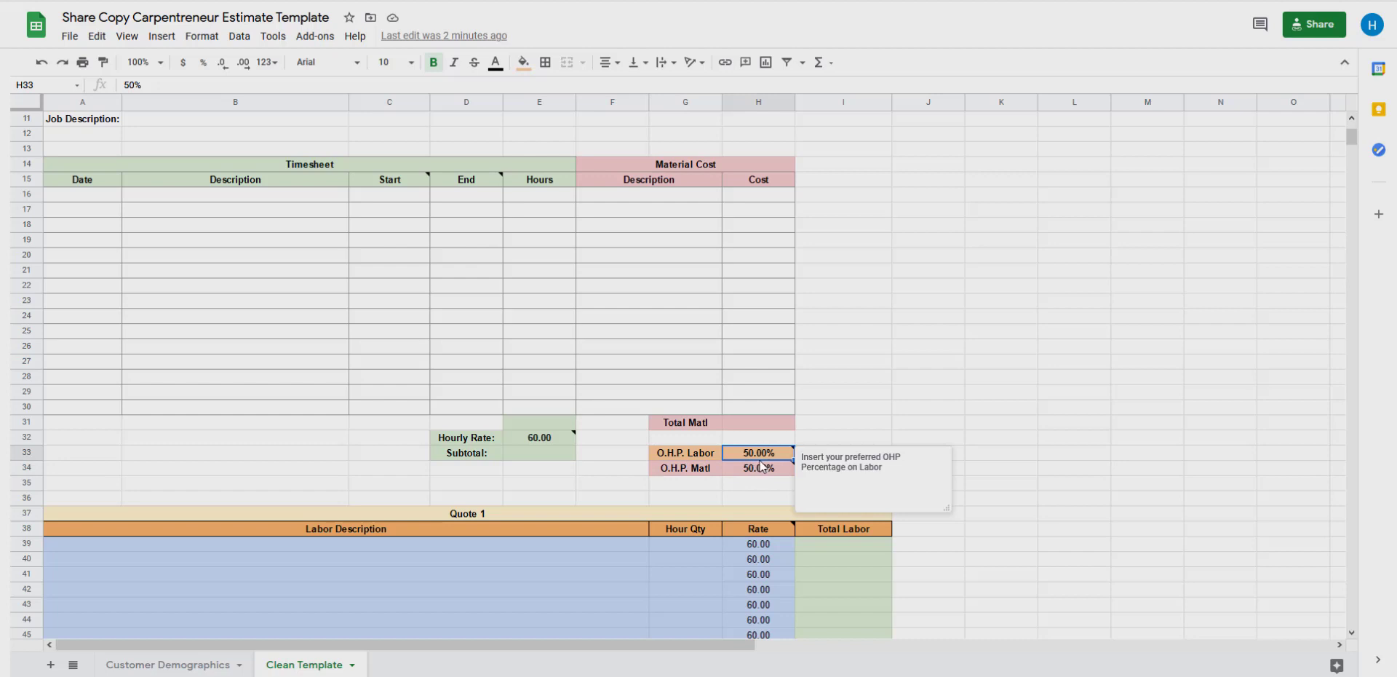
mouse_move(764, 473)
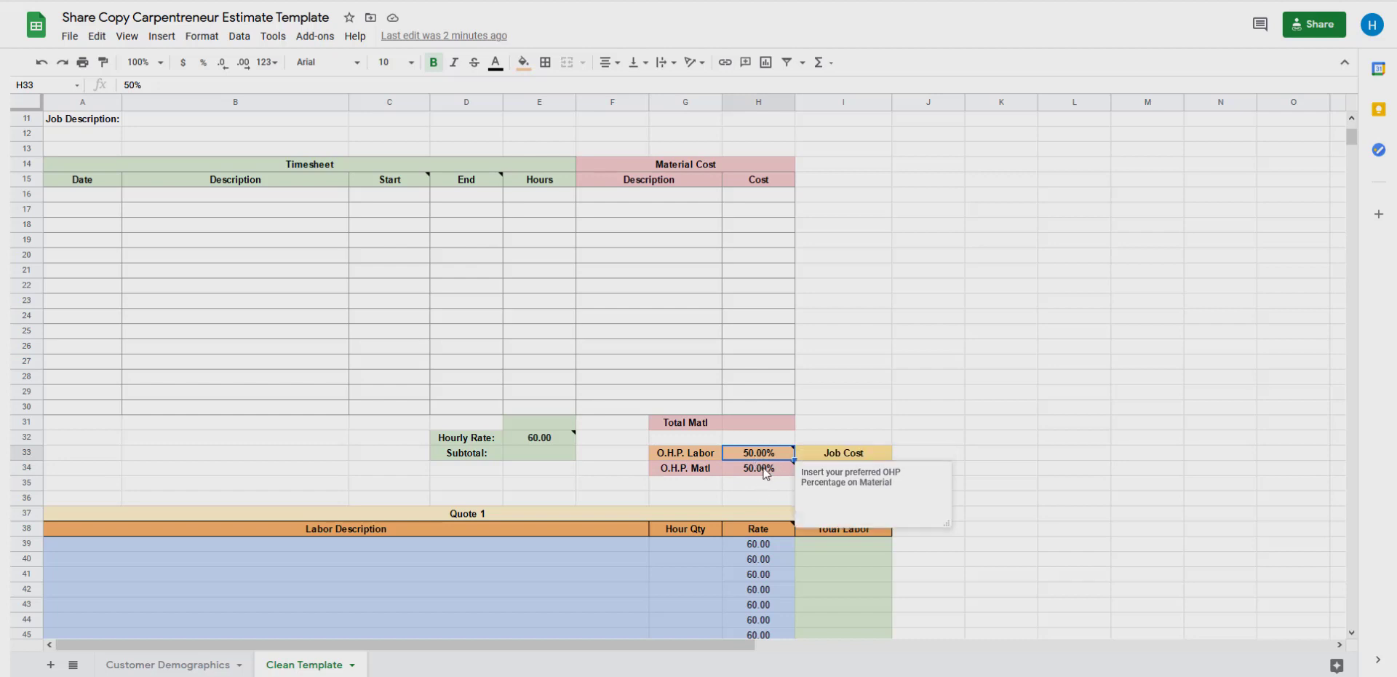
click(753, 473)
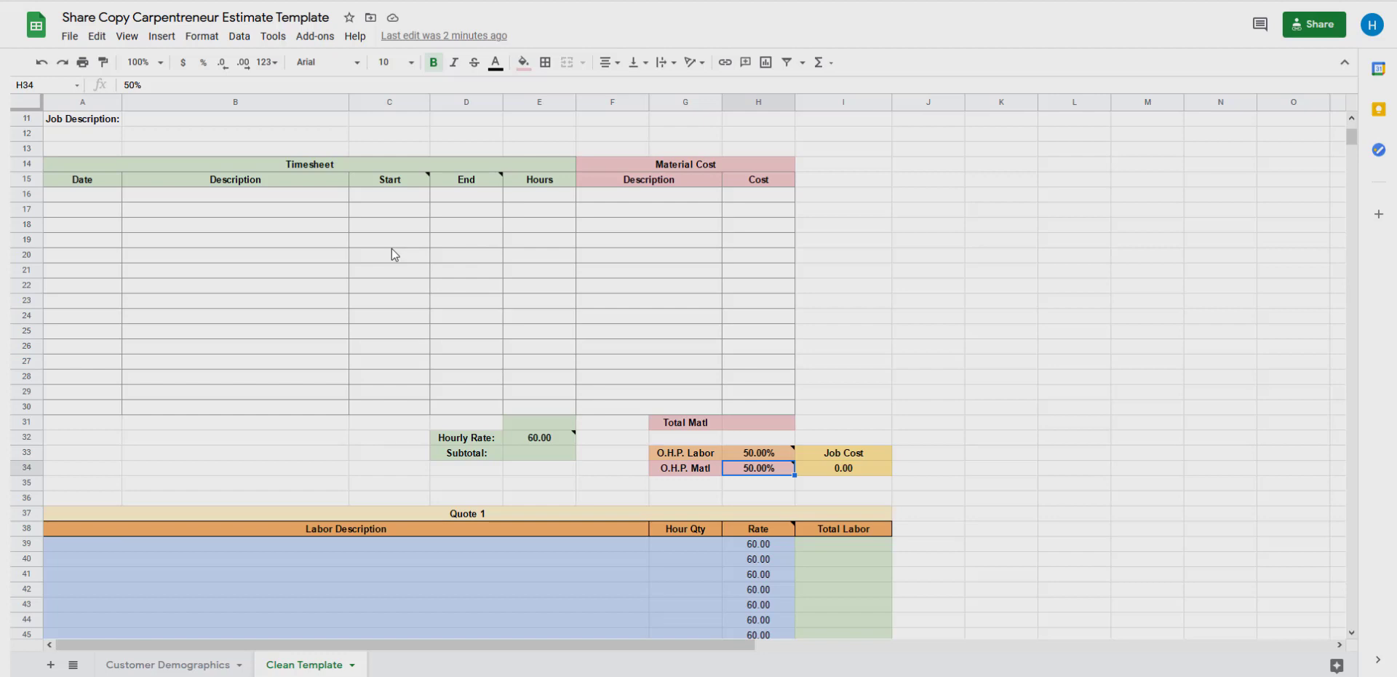
Step: Enter a start time of 10 am and an end time of 11 am in the first timesheet row
click(297, 197)
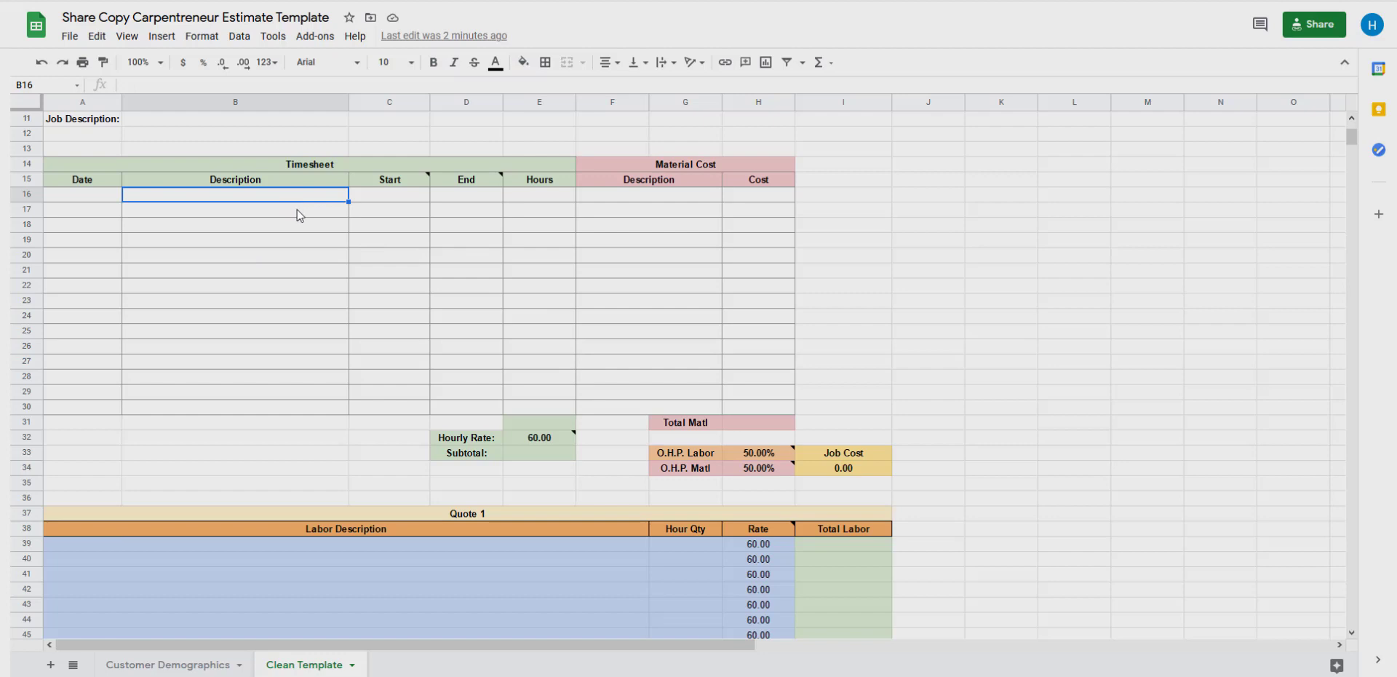
click(378, 193)
text(10 am)
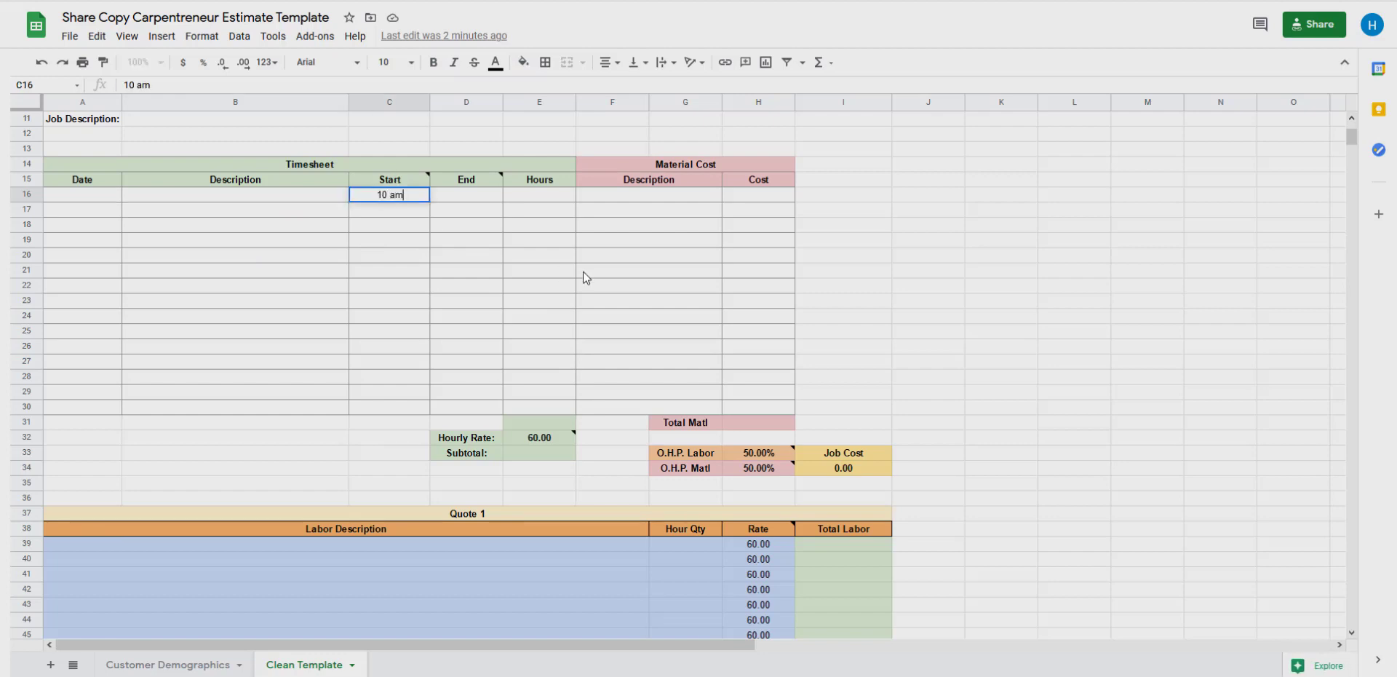
key(Tab)
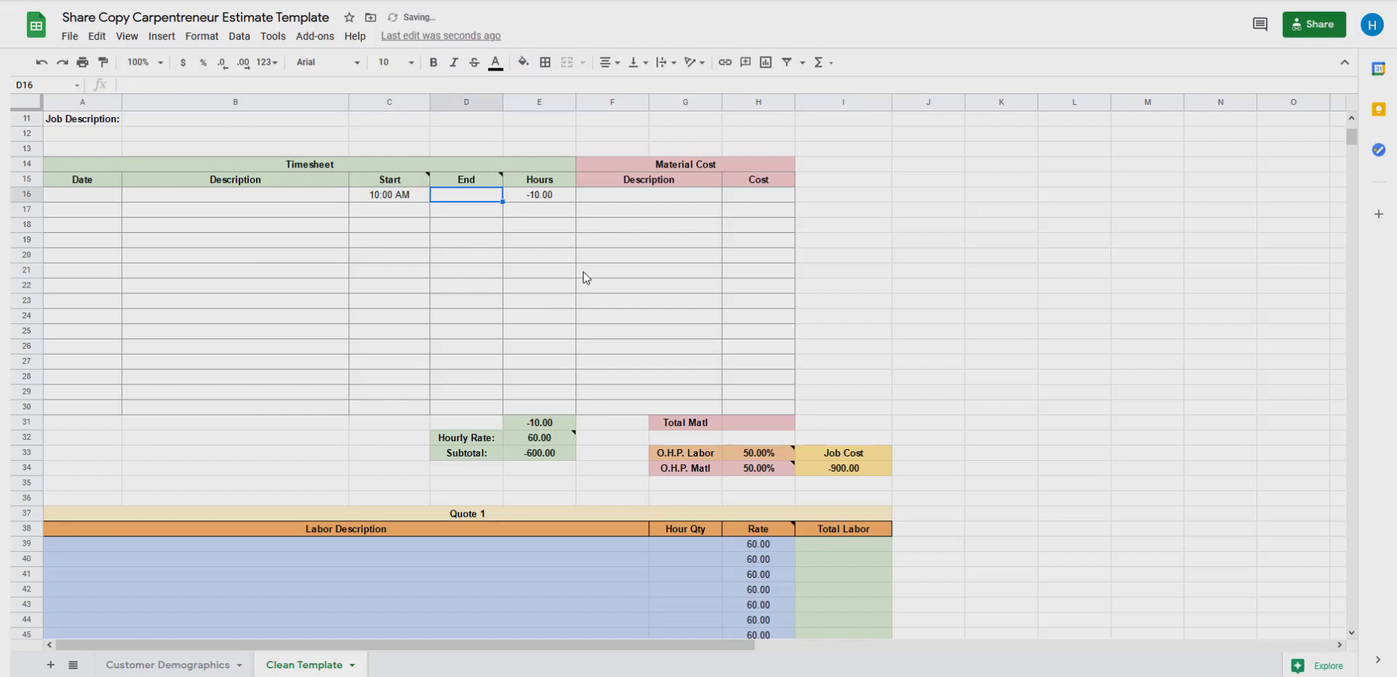
text(11 am)
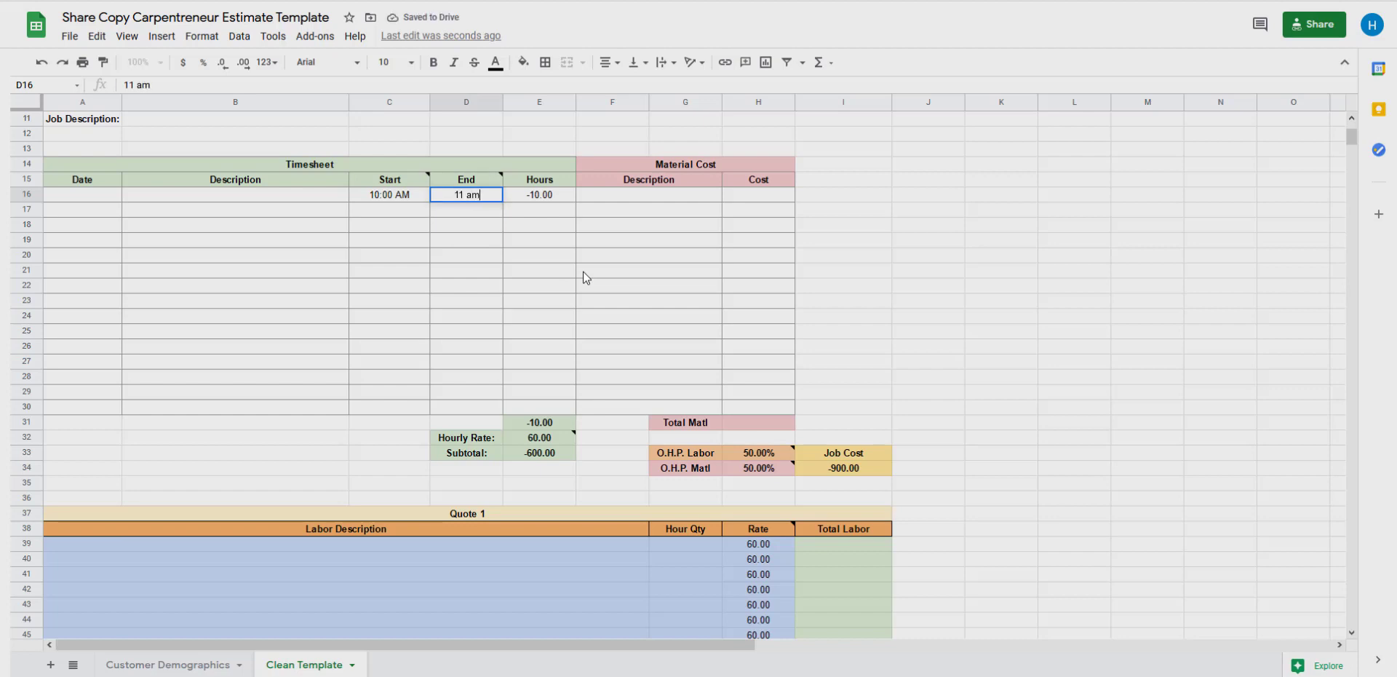
key(Tab)
key(Tab)
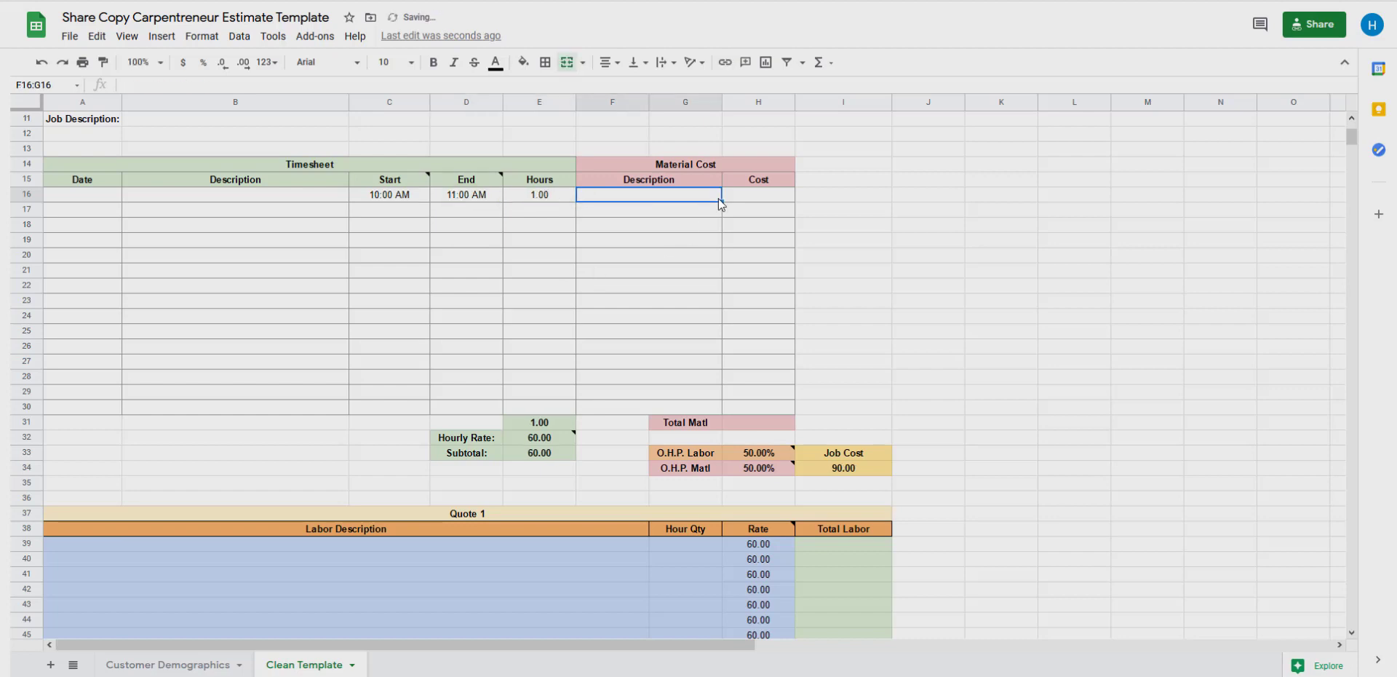
Step: Enter a cost of 500 in the first row of the Material Cost table
click(768, 204)
text(500)
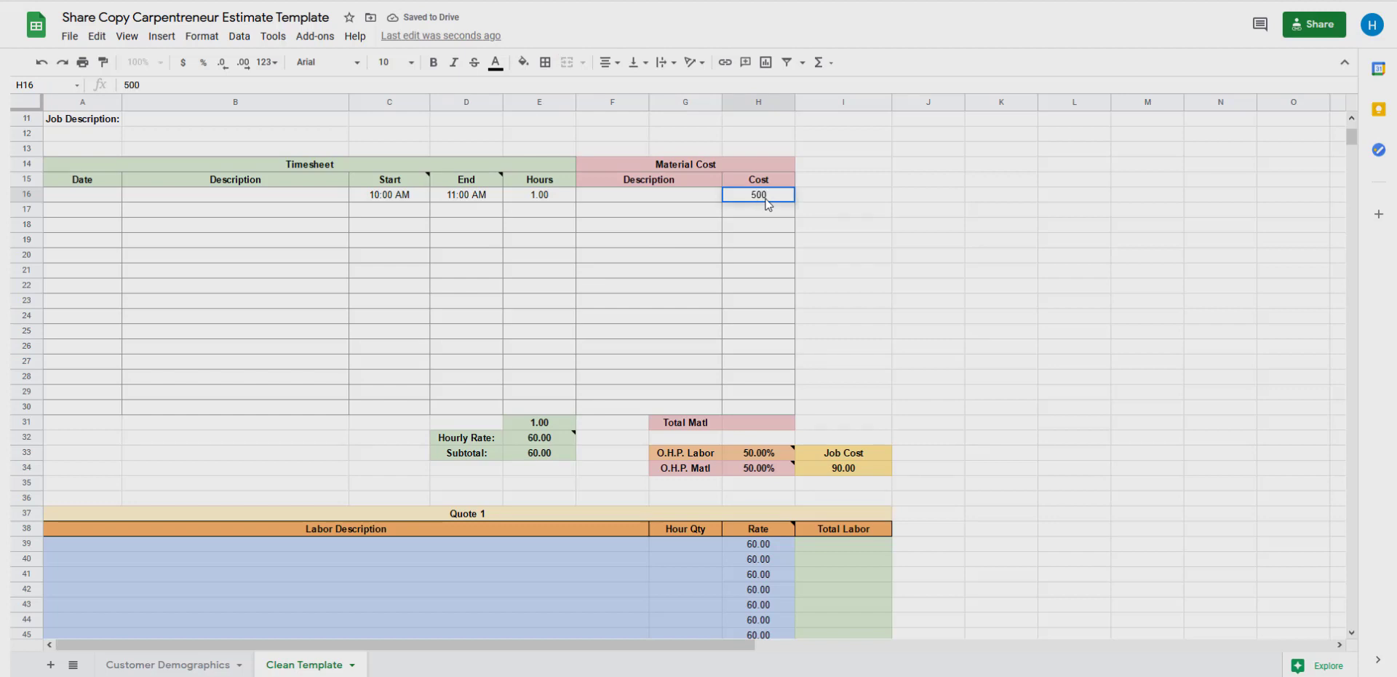
key(Return)
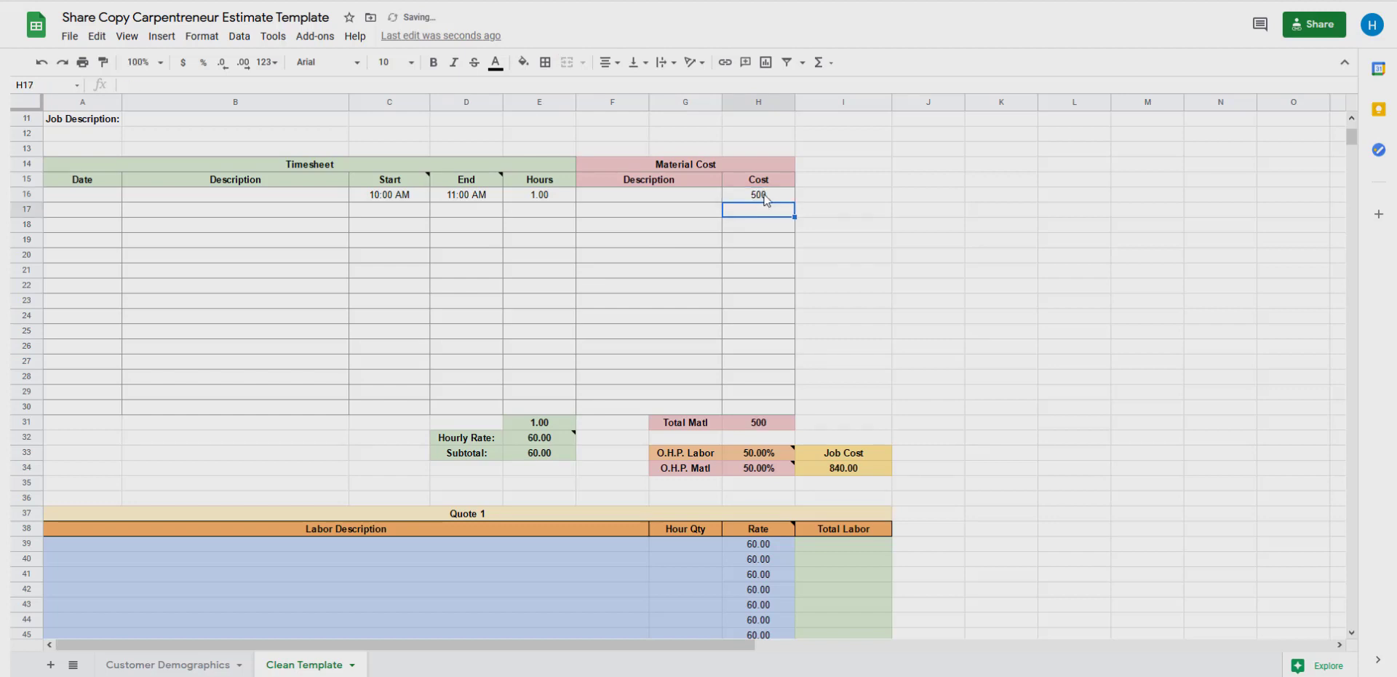
click(929, 285)
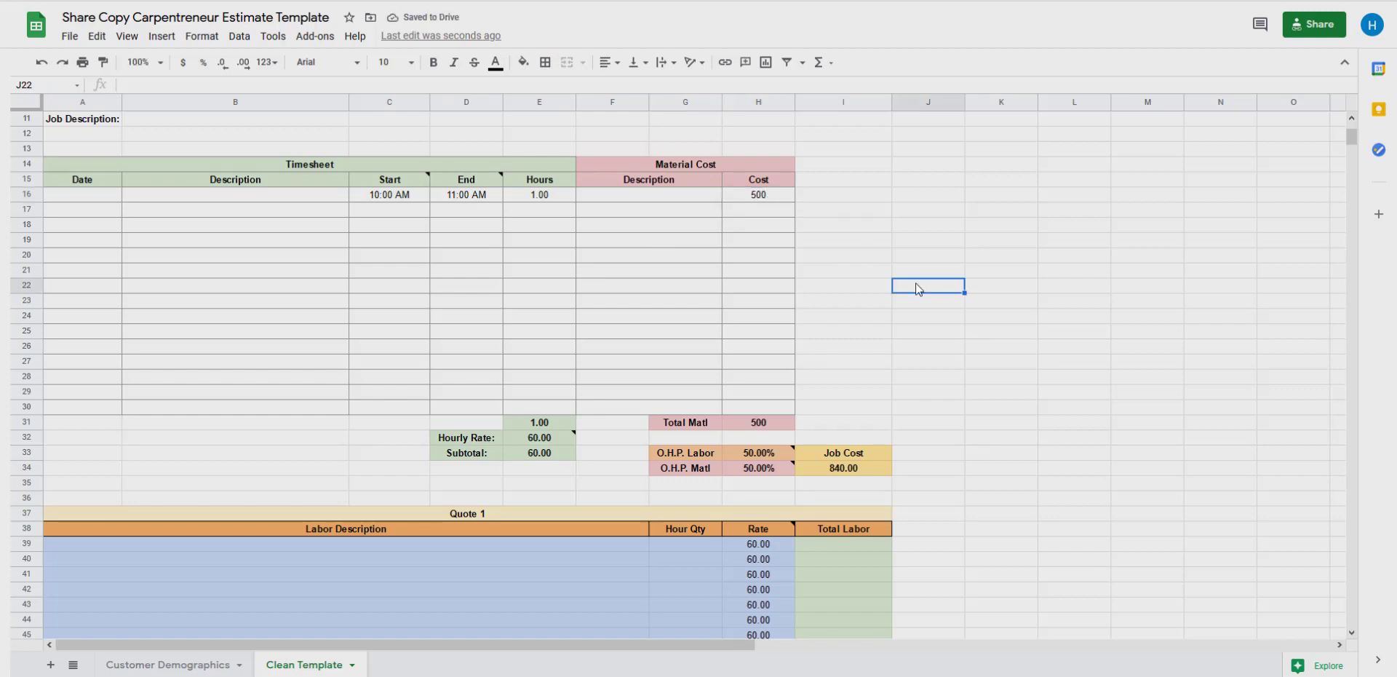
Step: Read the notes attached to the Hourly Rate and O.H.P. Labor percentage cells
mouse_move(517, 443)
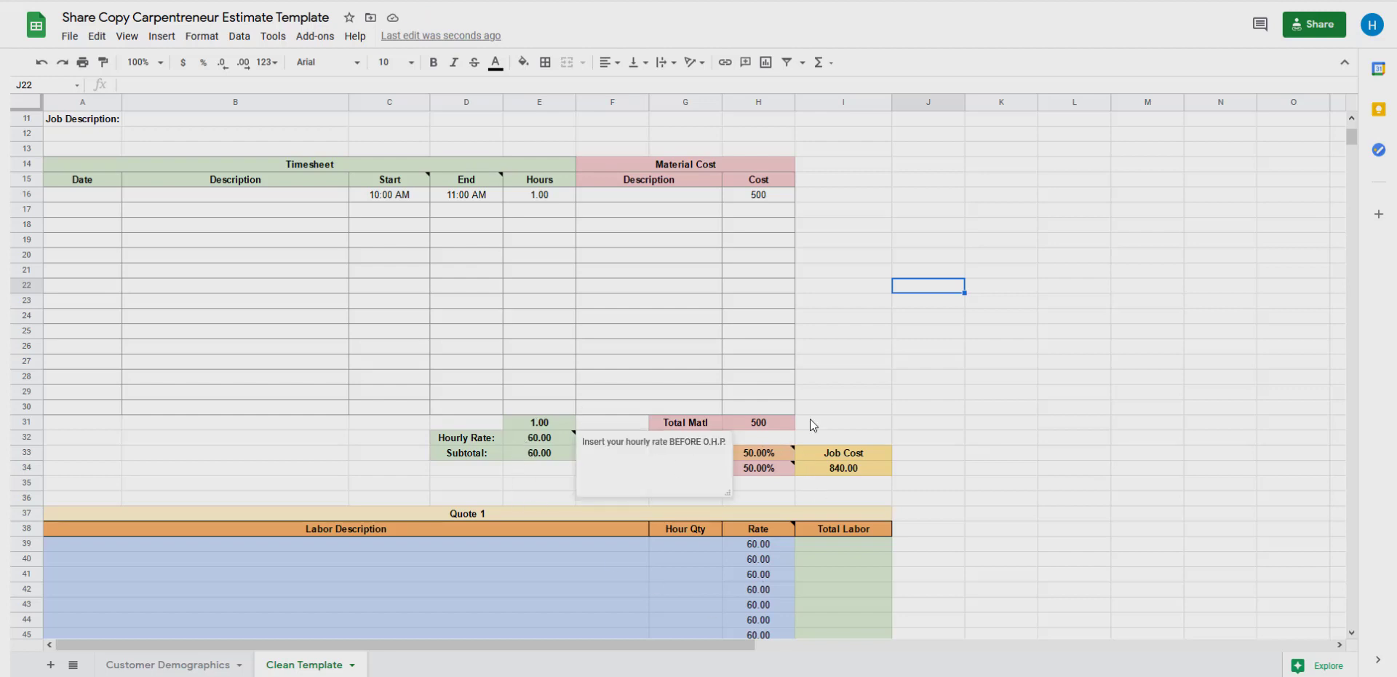
click(889, 396)
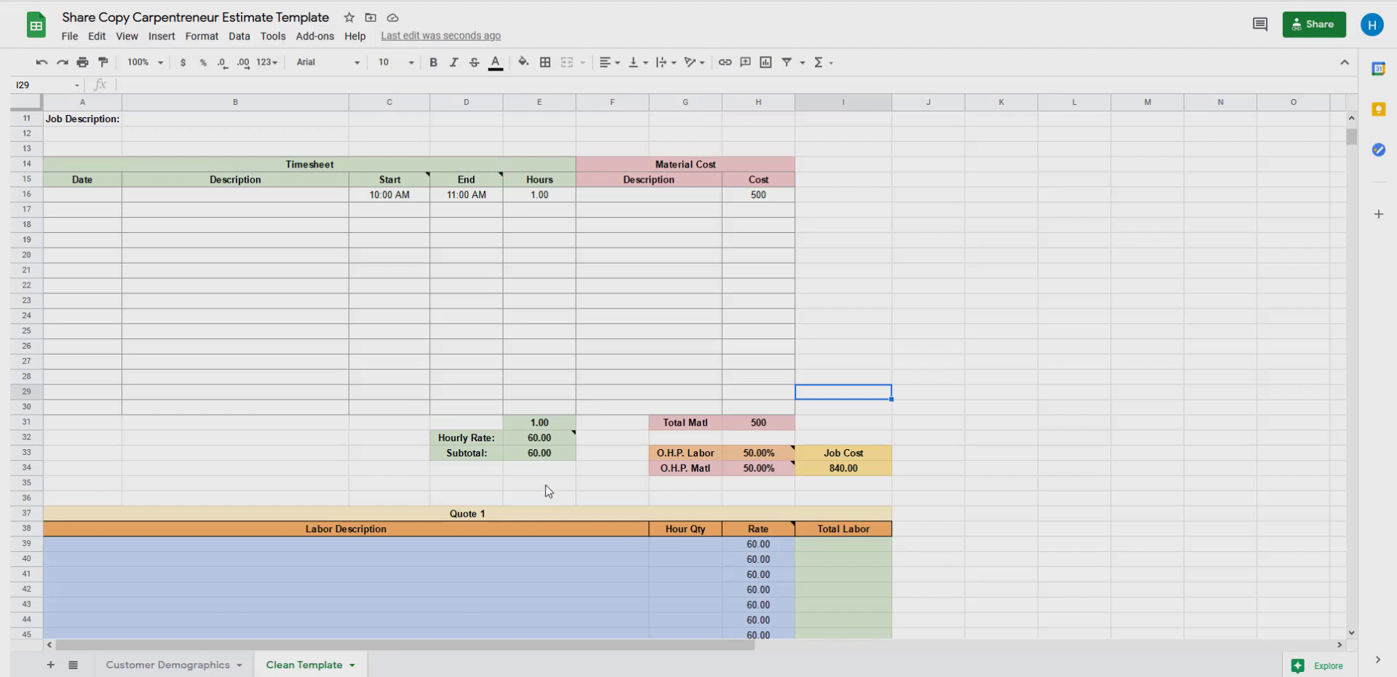
click(530, 443)
click(938, 361)
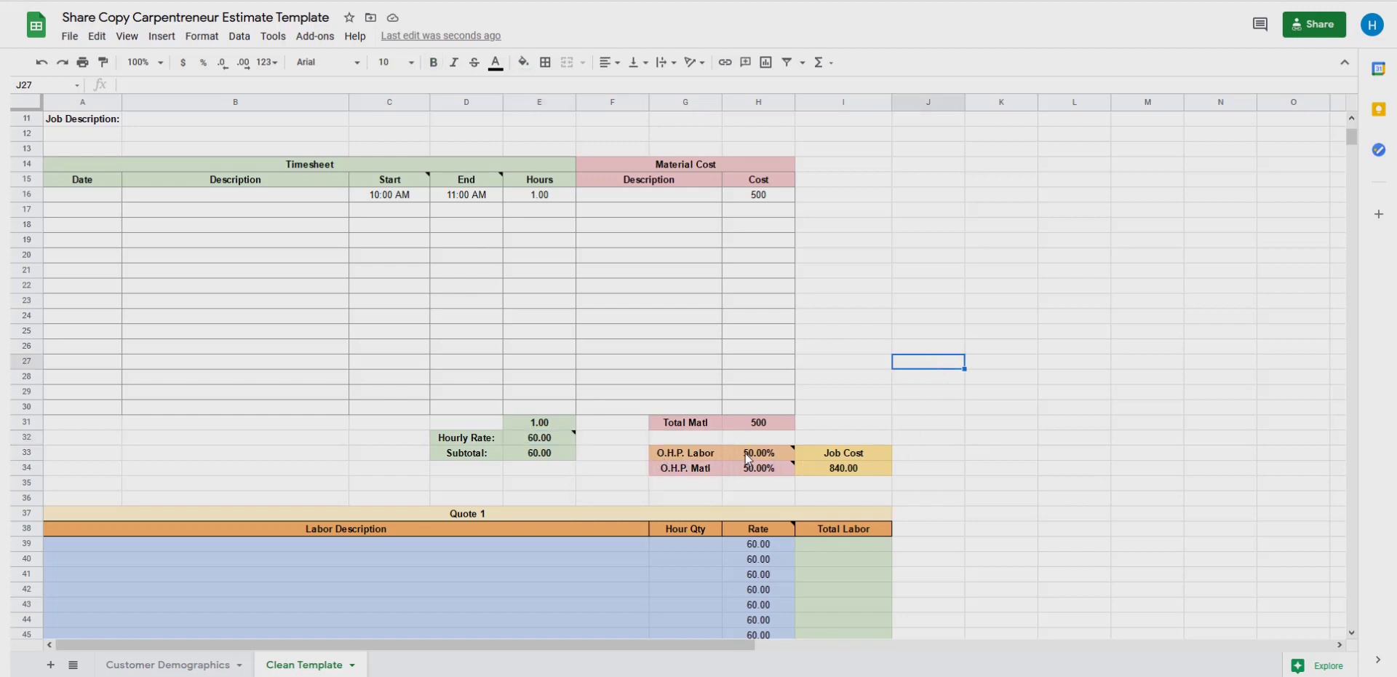
mouse_move(747, 454)
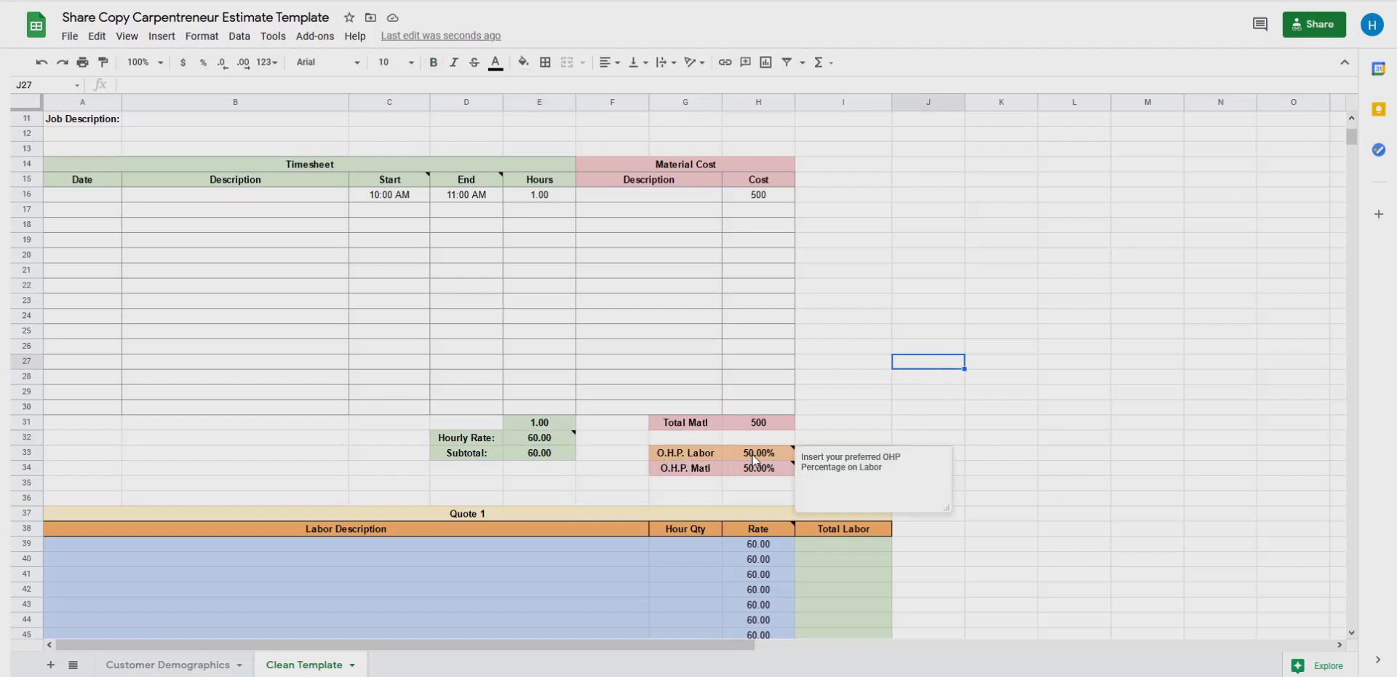
click(903, 404)
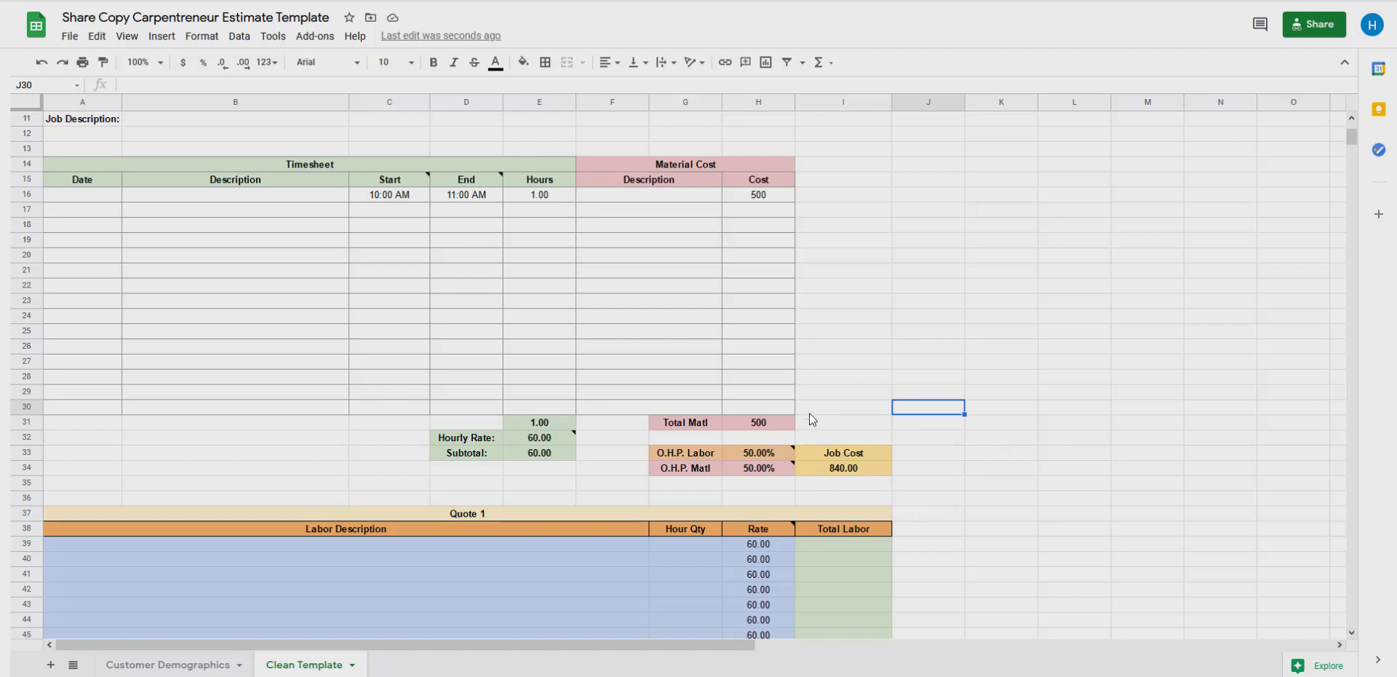
Step: Enter the scratch figures 90, 500 and 590 in cells J28 to J30 beside the tables
click(902, 377)
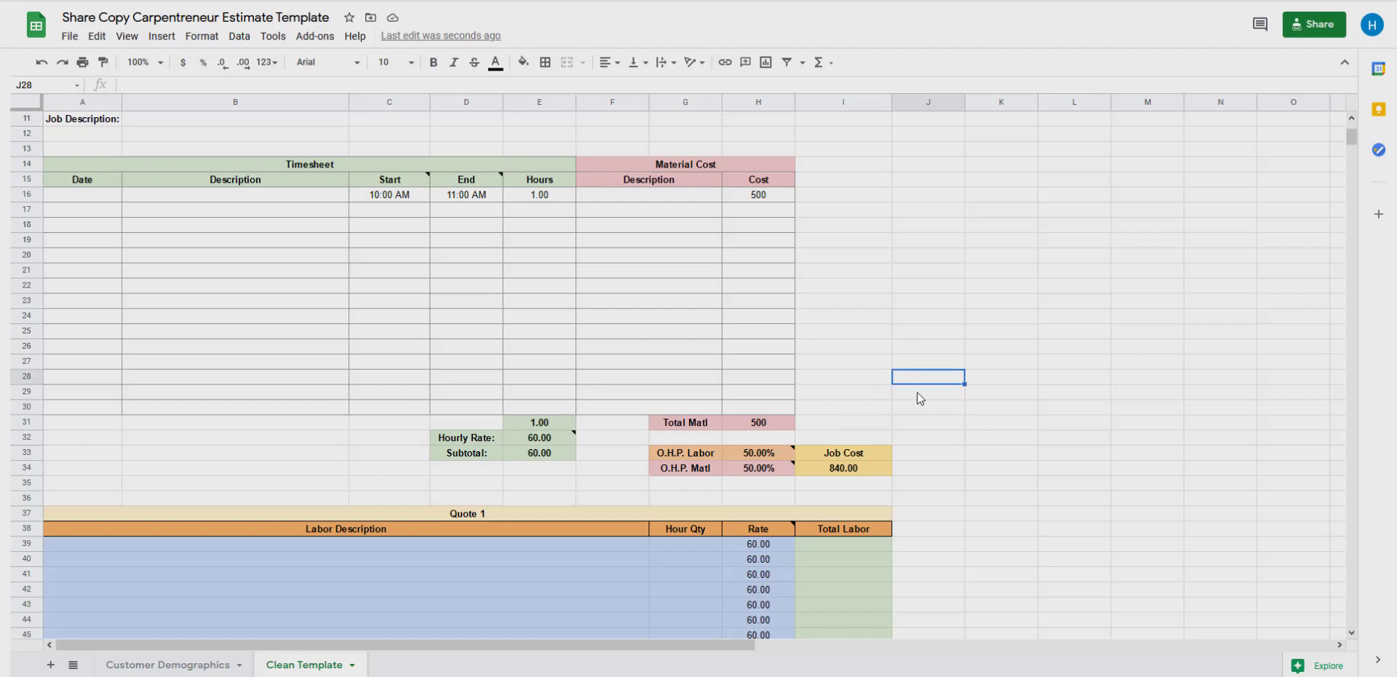
text(90)
key(Return)
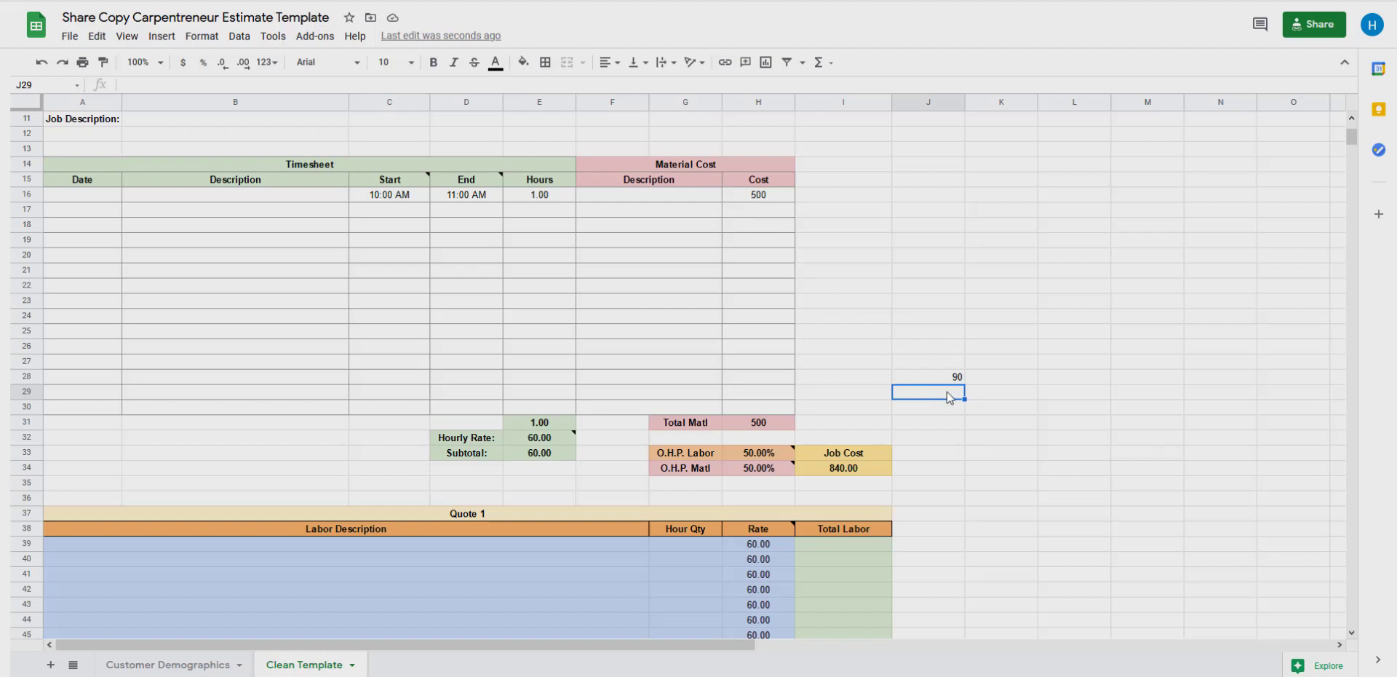
text(500)
key(Return)
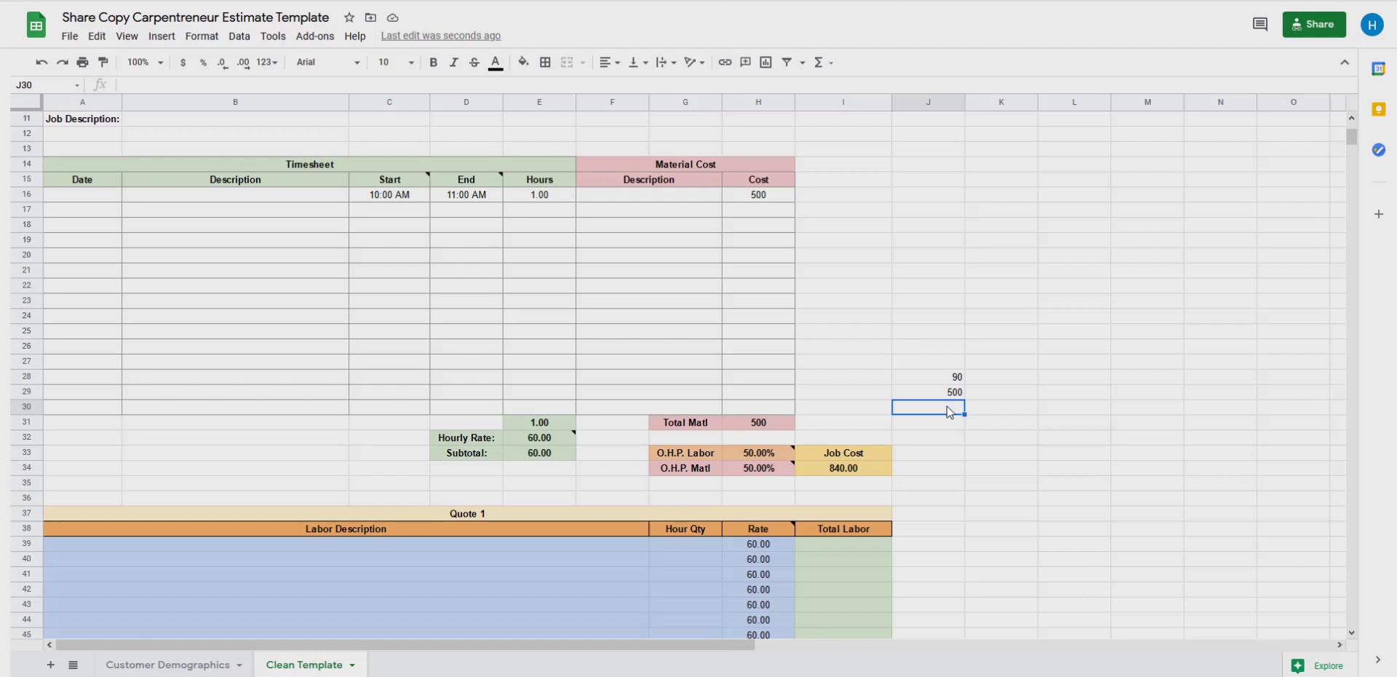
text(590)
key(Return)
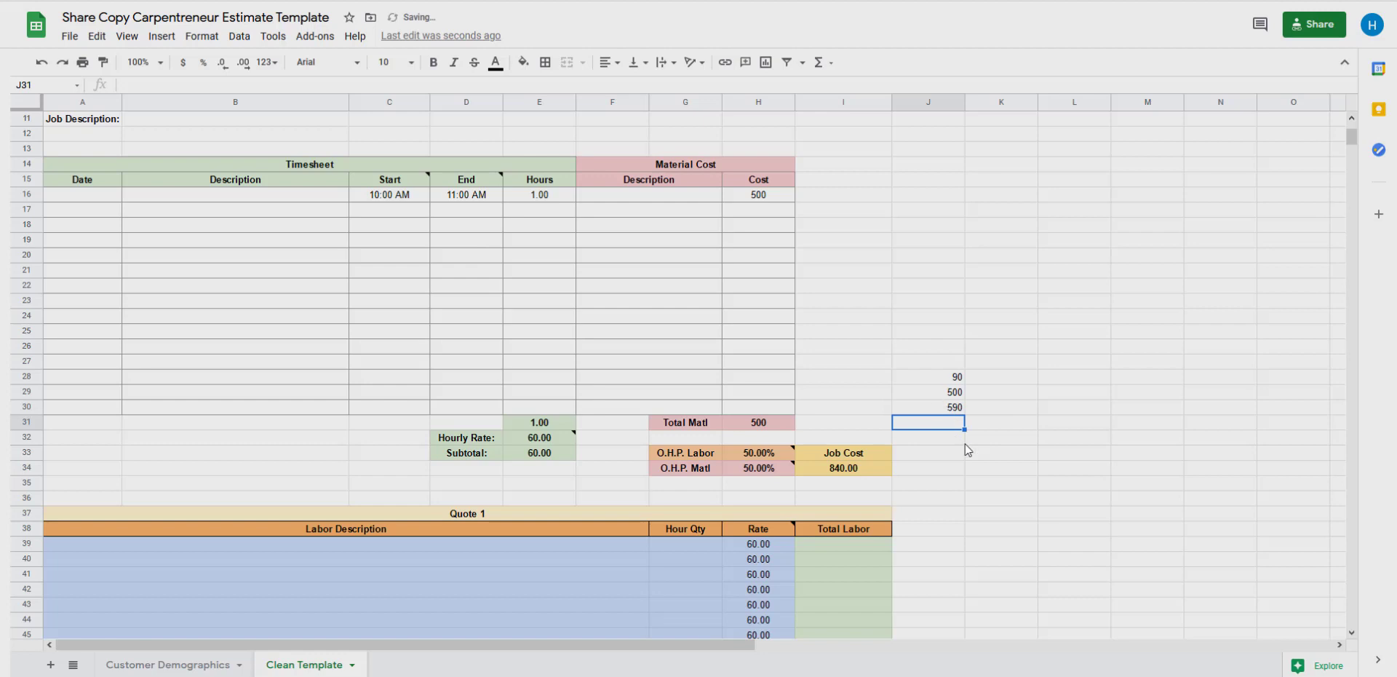
key(Return)
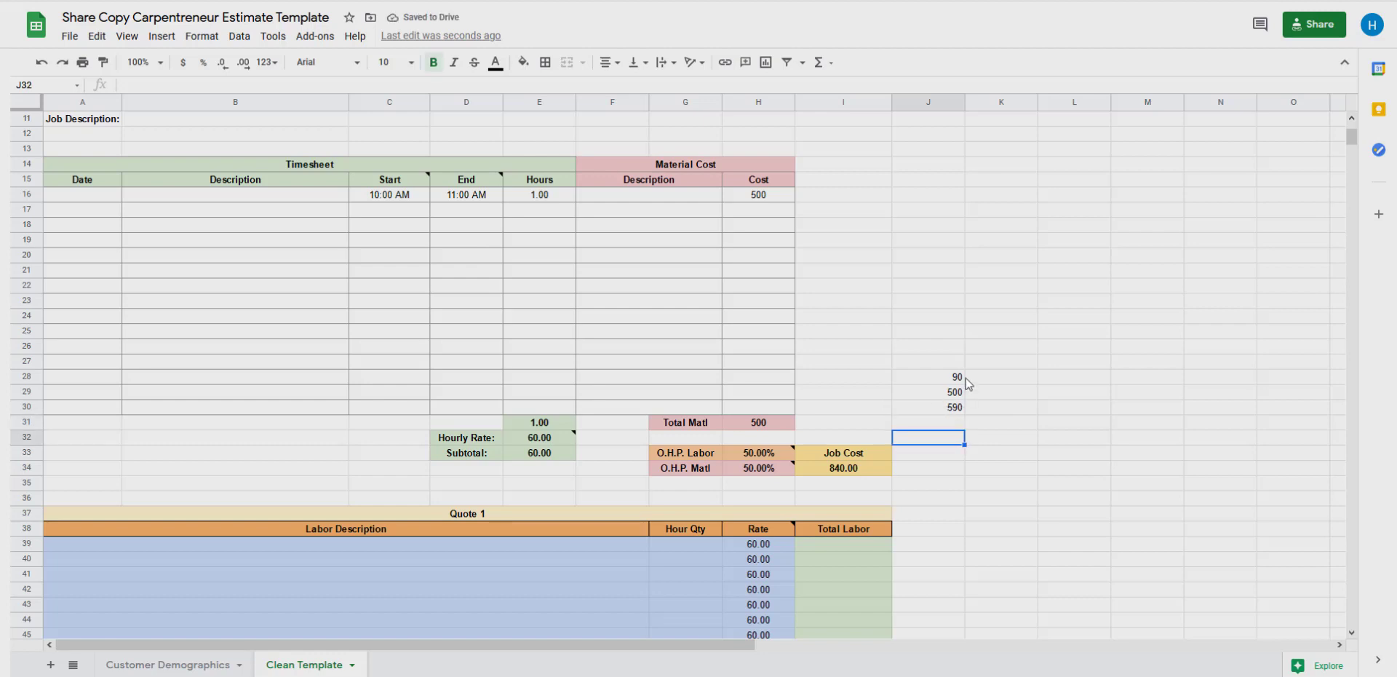
Step: Compare the scratch figures in J28:J30 with the Job Cost and Adj. $/Hr. cells
click(958, 397)
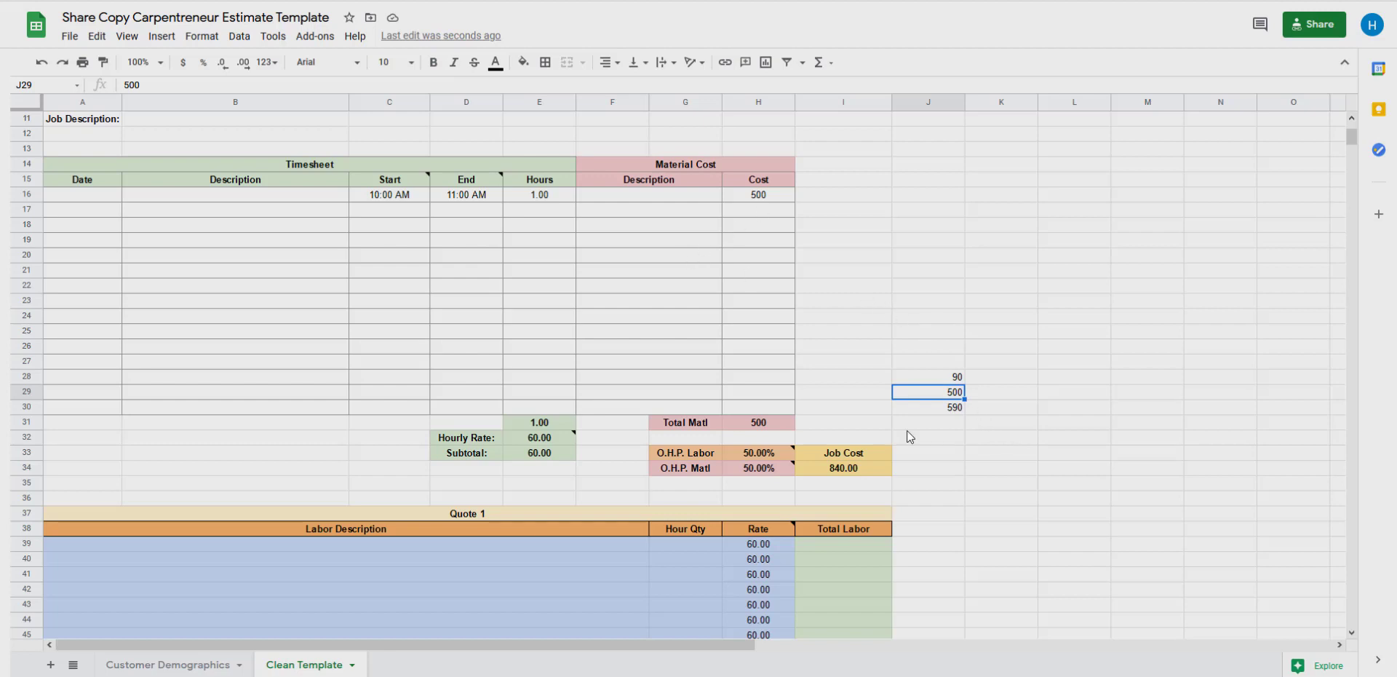
click(958, 379)
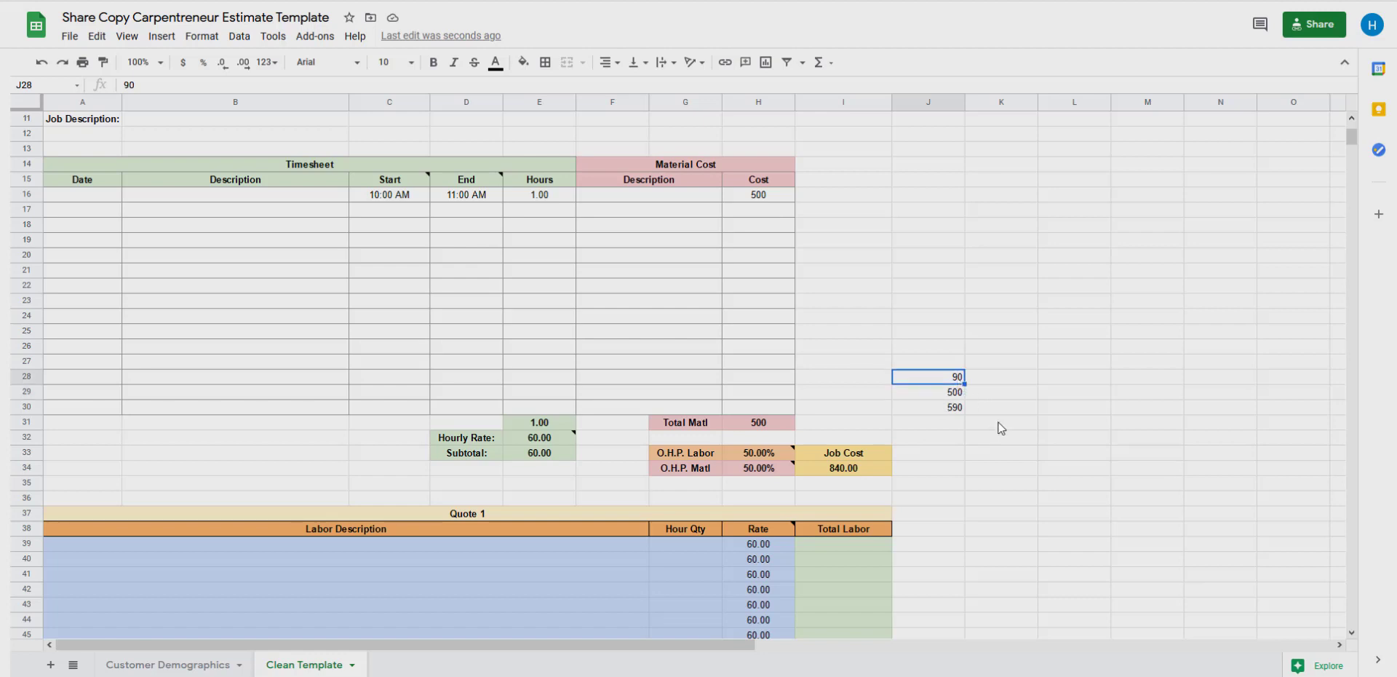
click(946, 412)
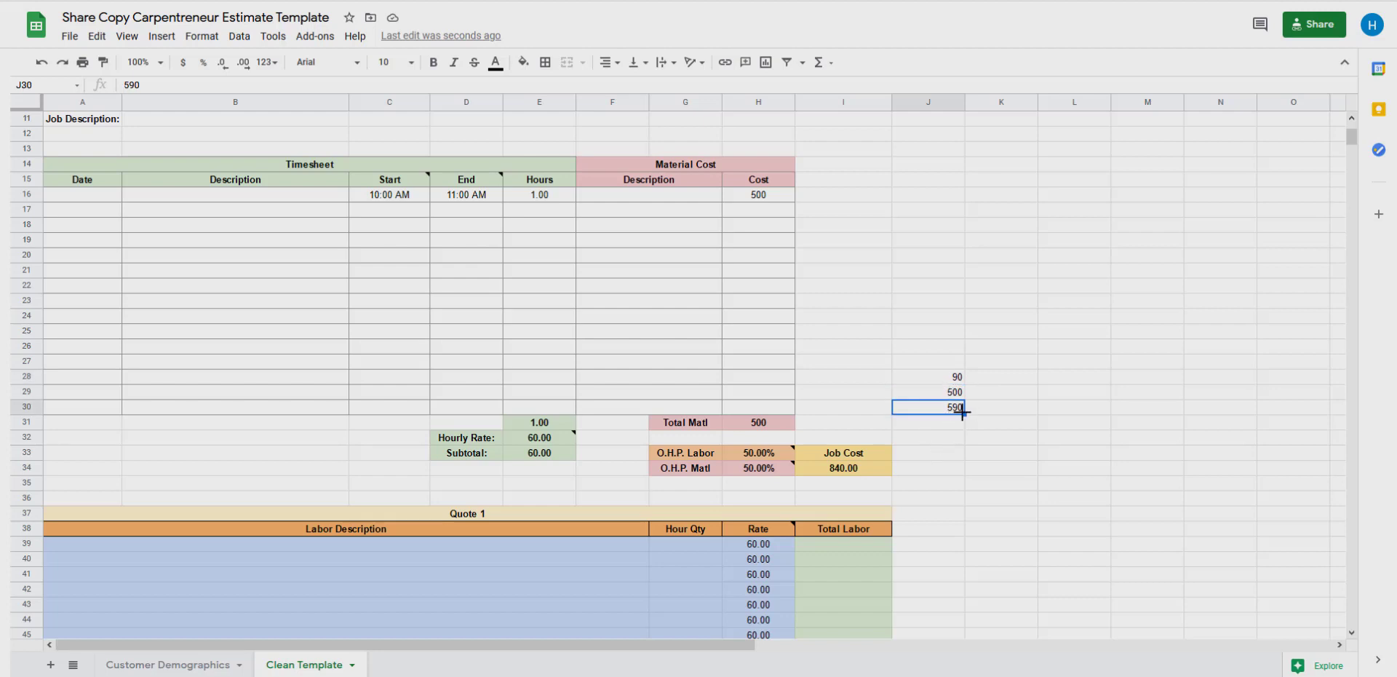
click(991, 397)
click(960, 411)
click(821, 475)
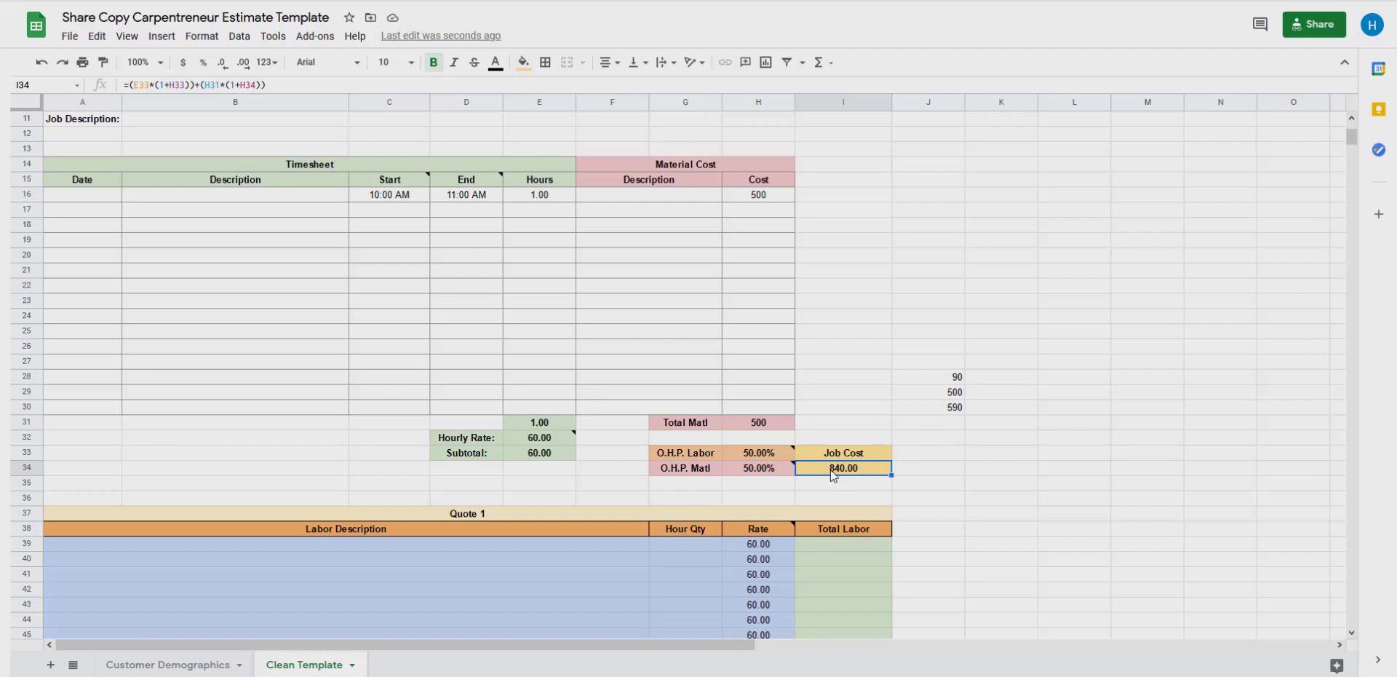
scroll(800, 441, up, 5)
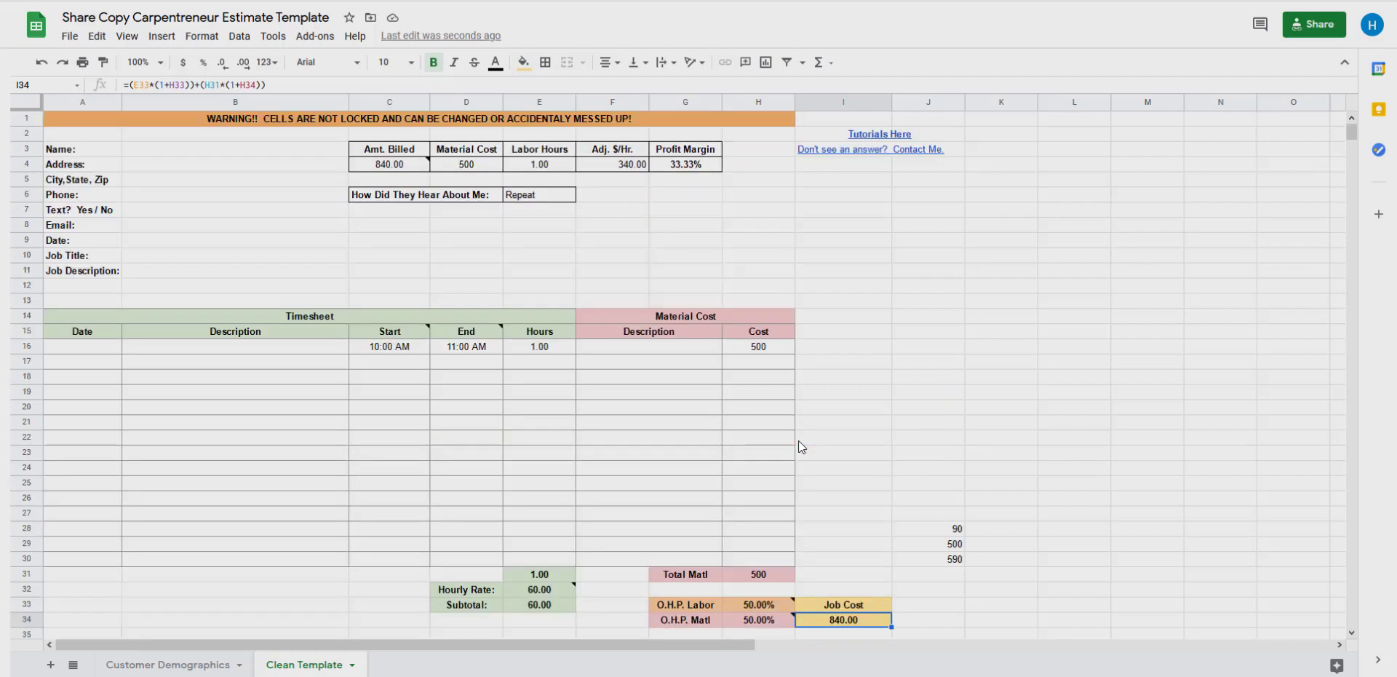
click(639, 166)
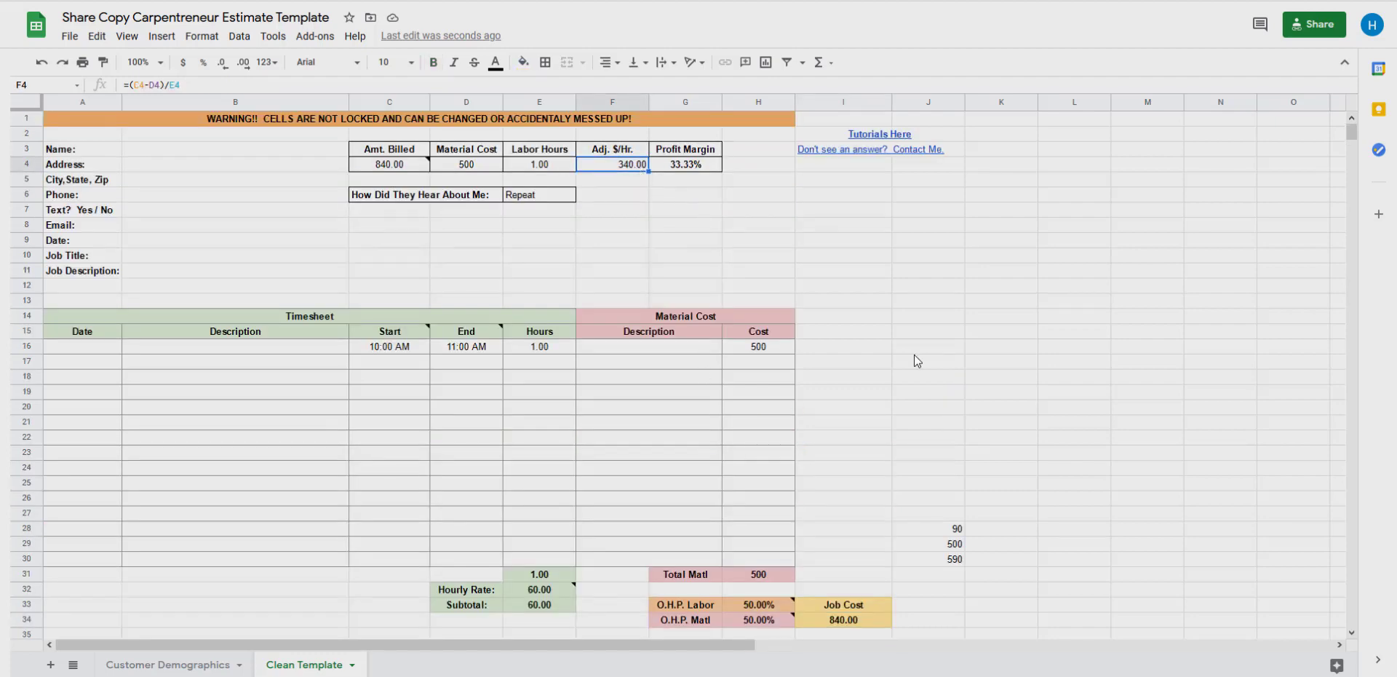
Step: Examine the Job Cost formula, the first Material Cost entry and the O.H.P. Labor percentage with its note
scroll(917, 361, down, 2)
scroll(916, 361, down, 2)
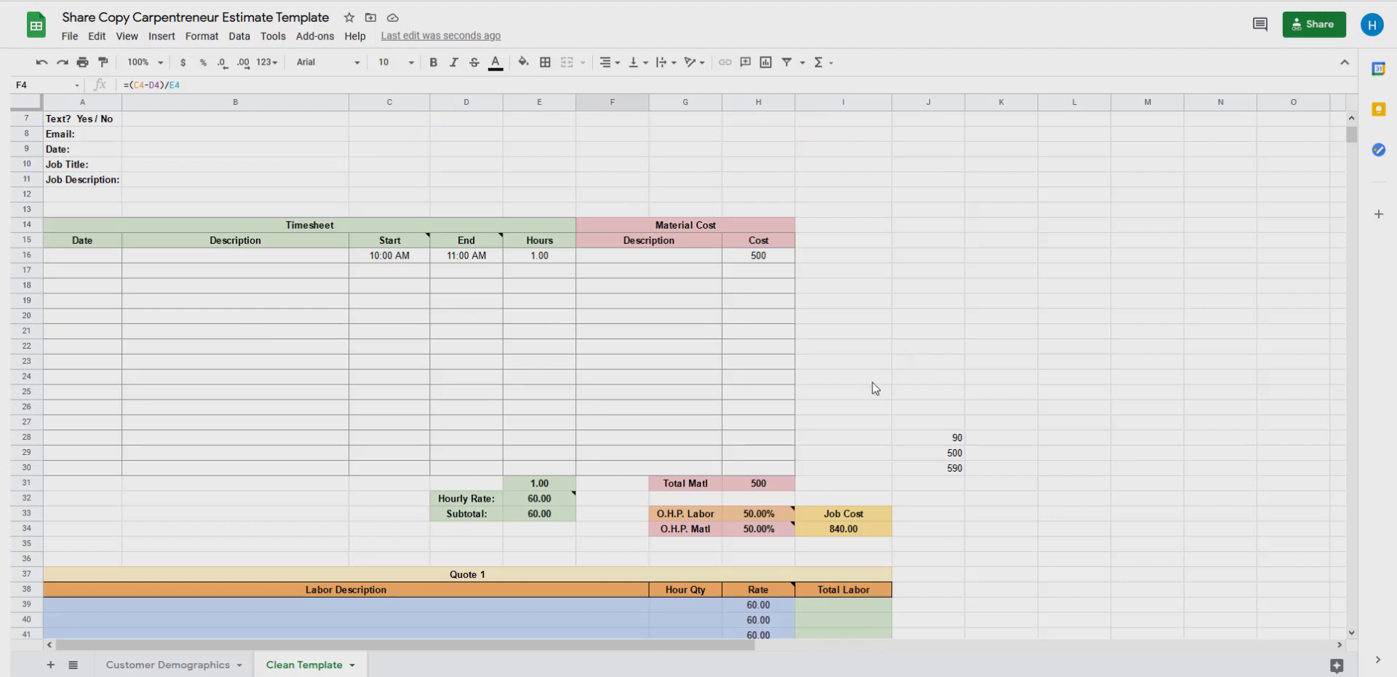
click(838, 530)
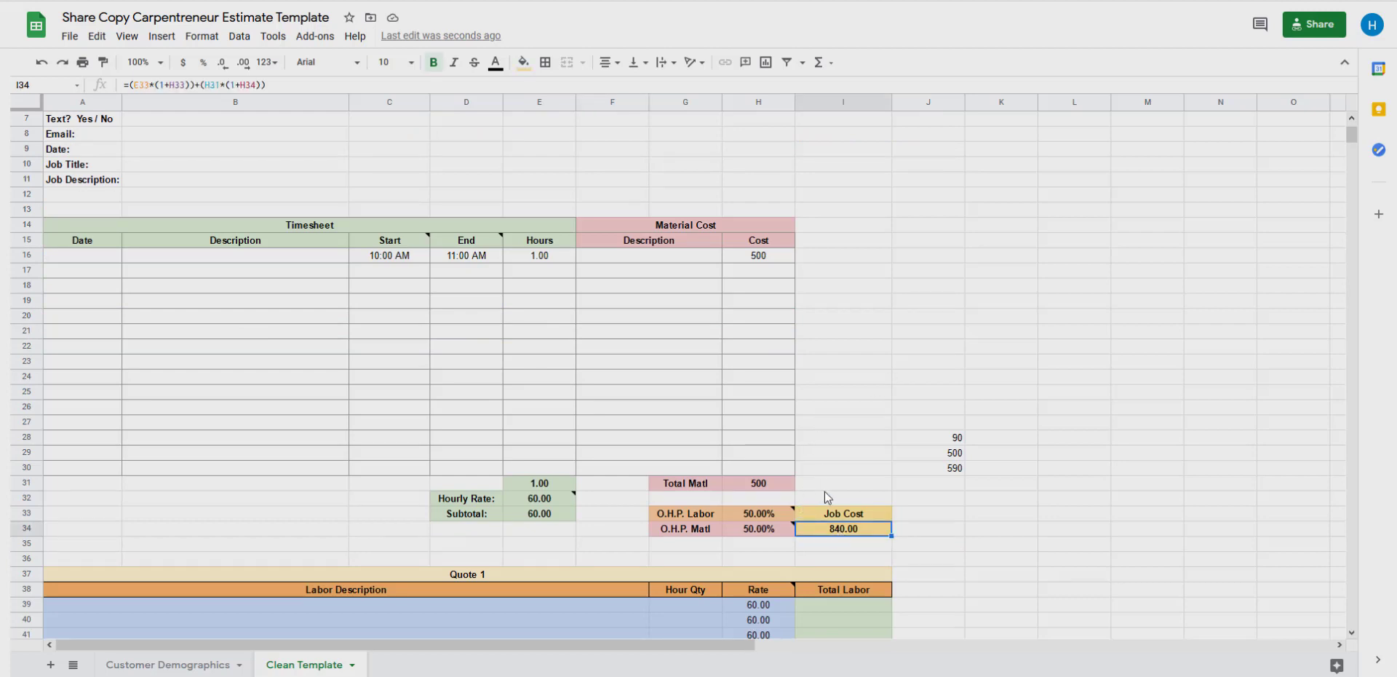
click(773, 263)
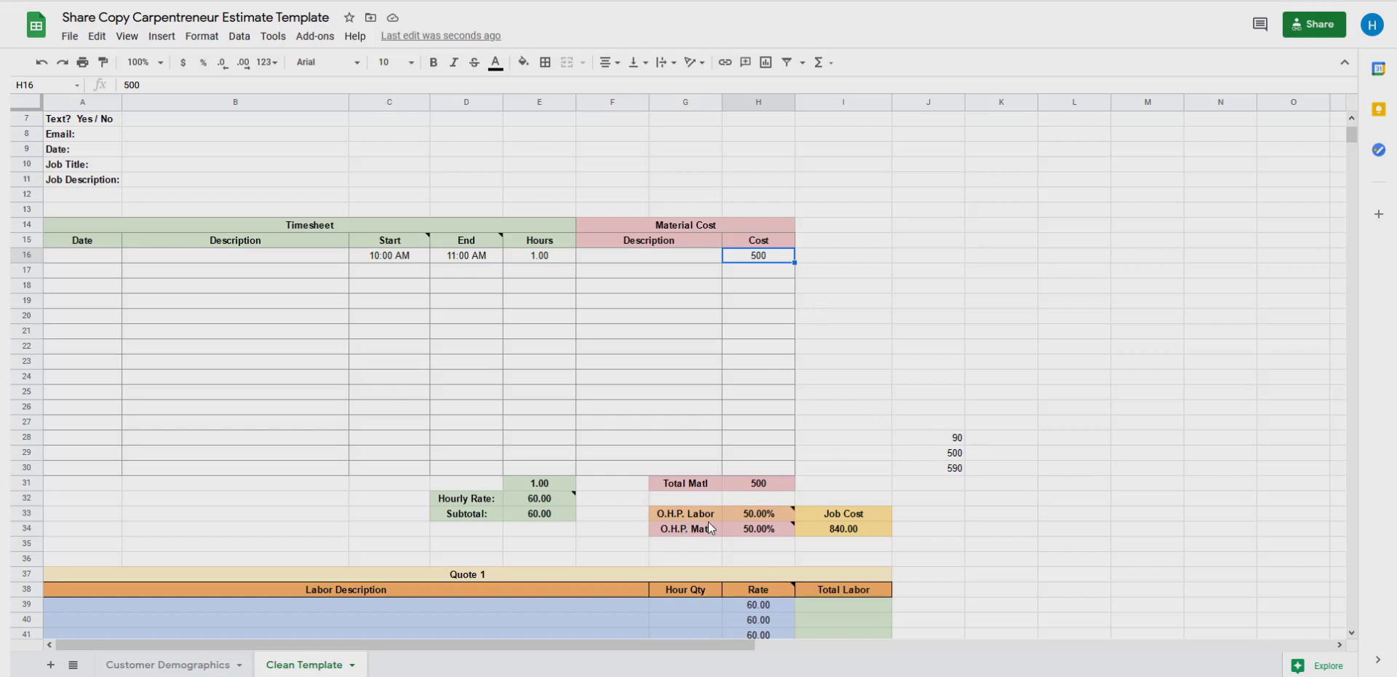
click(748, 516)
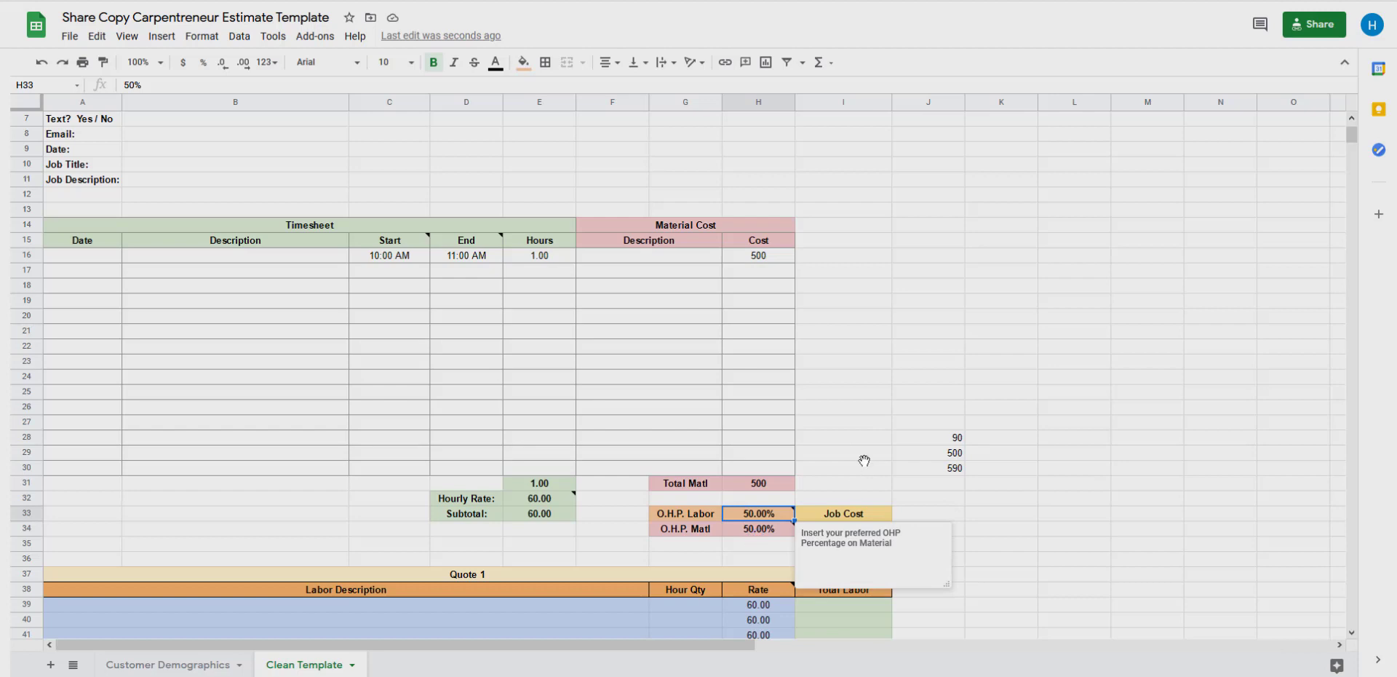
click(864, 457)
click(759, 518)
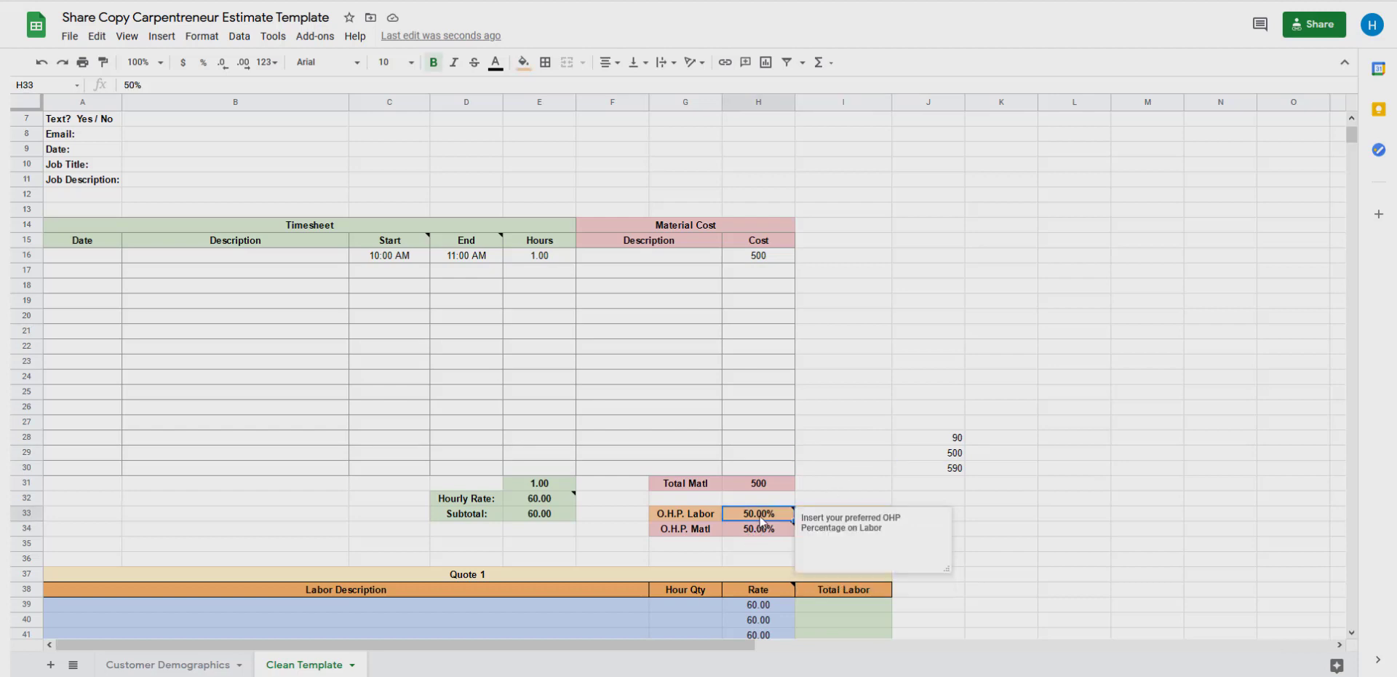
click(823, 483)
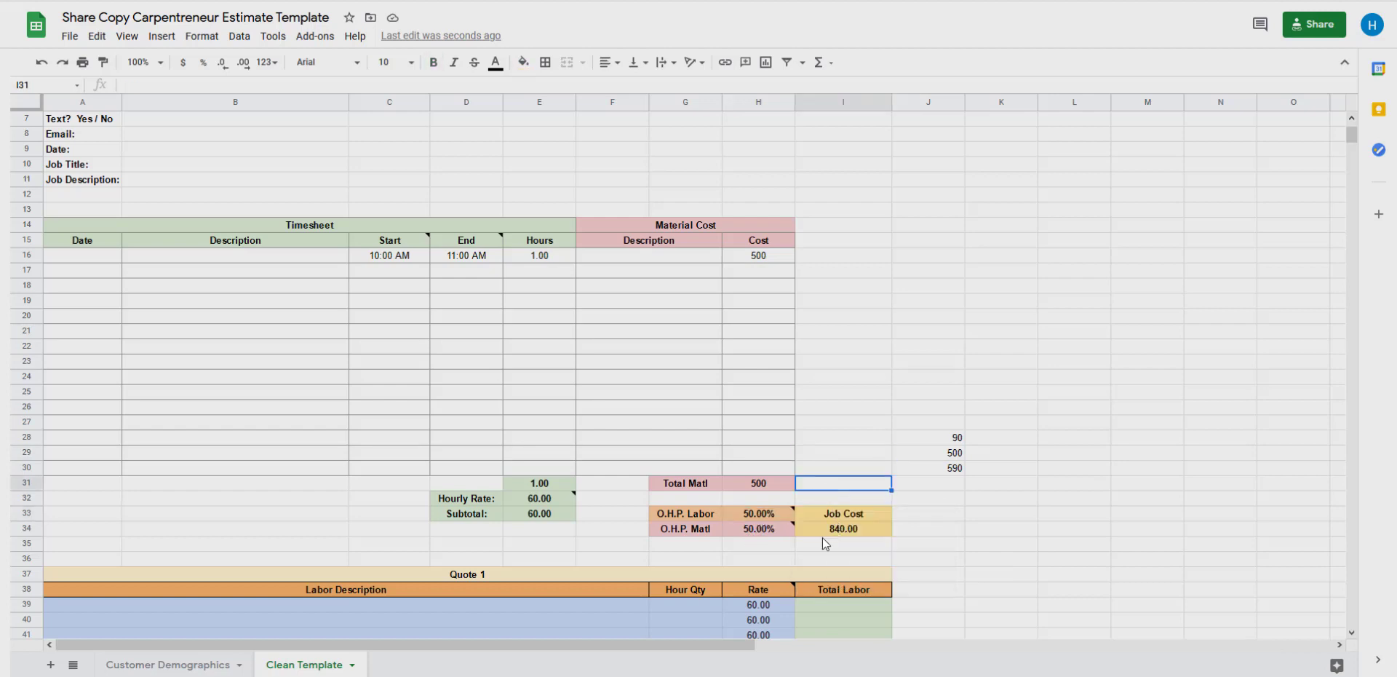
Step: Set the O.H.P. Matl percentage to 20% and check the Job Cost cell
mouse_move(764, 538)
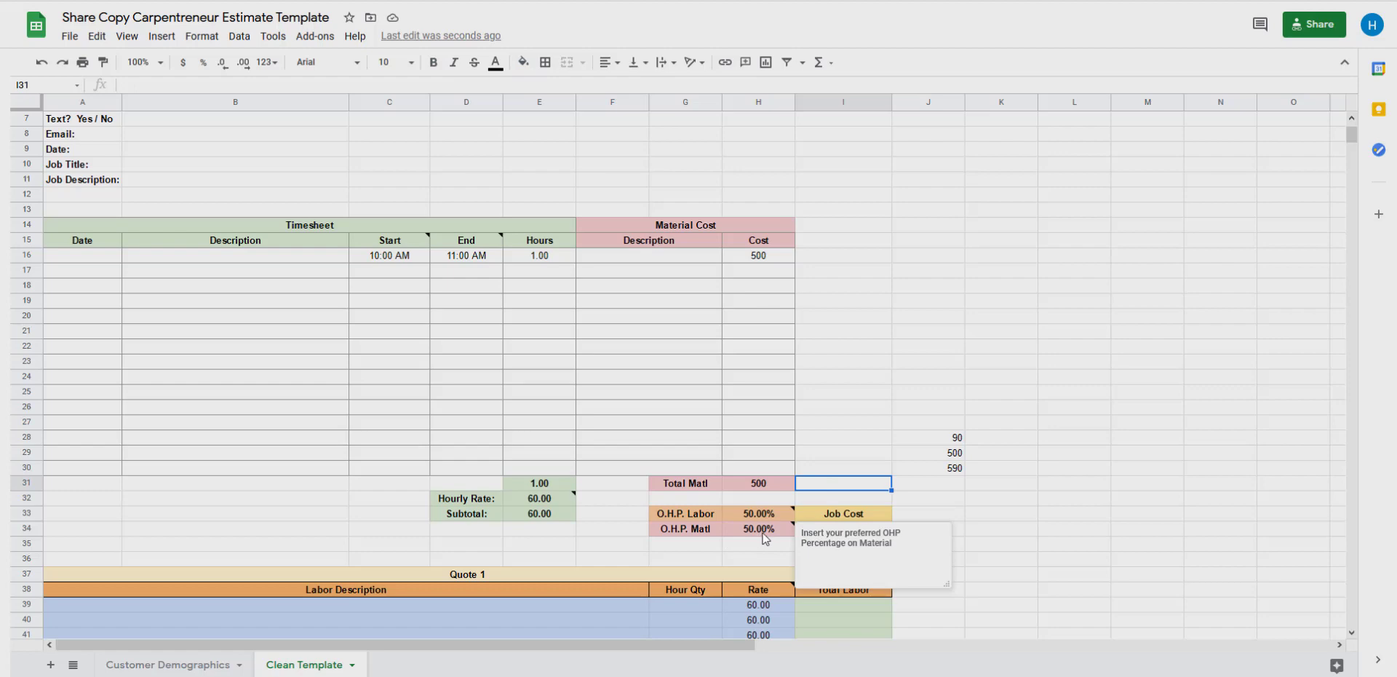
click(765, 538)
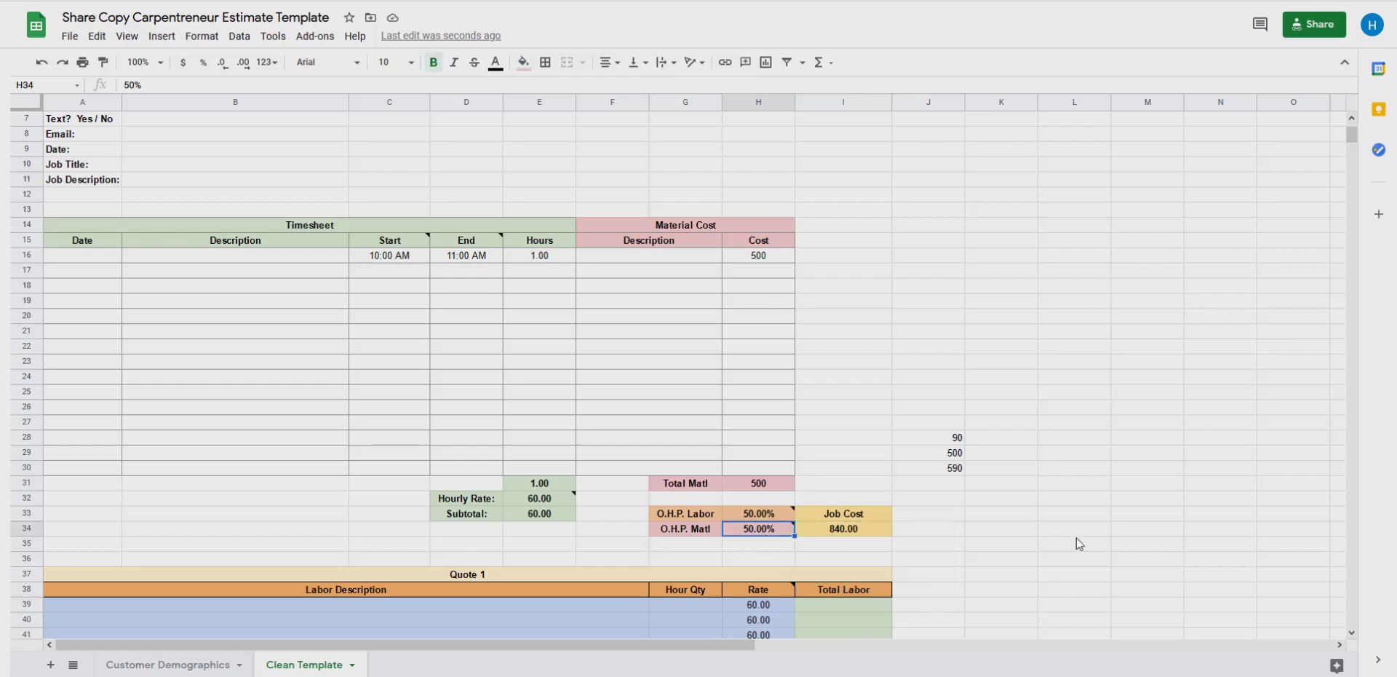
text(20%)
key(Return)
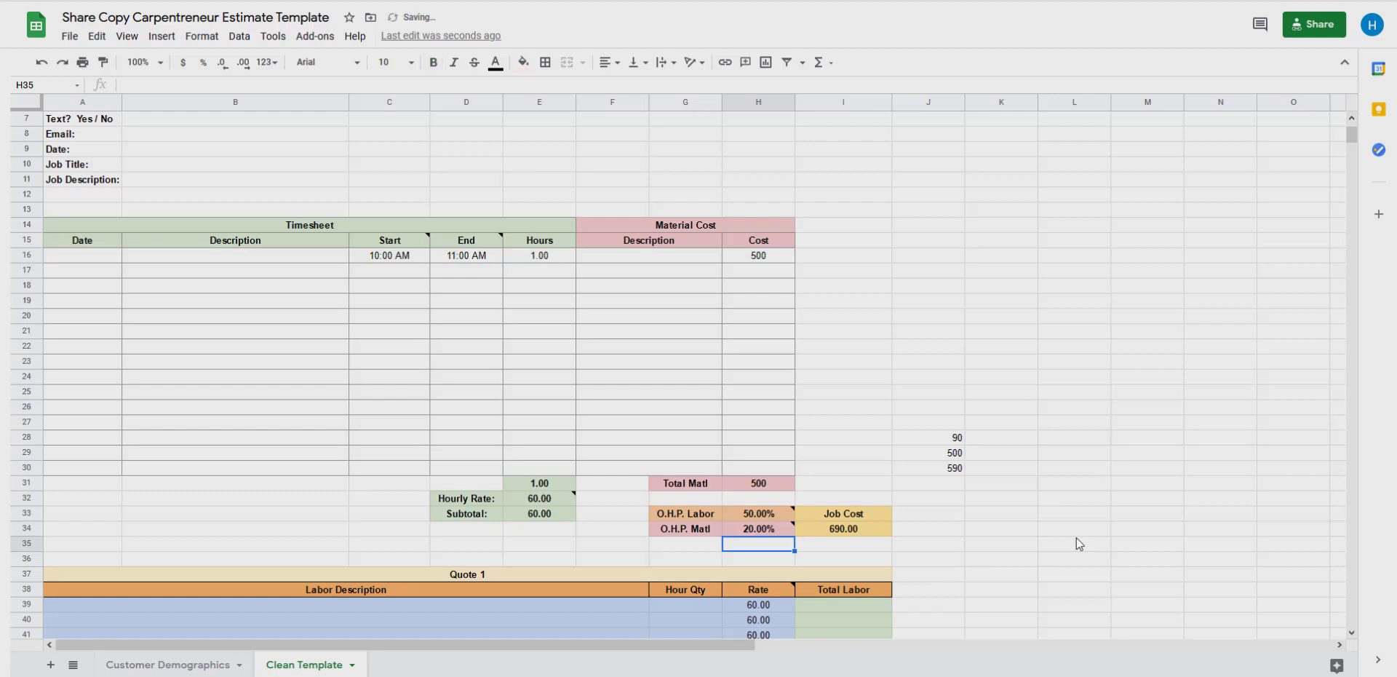
mouse_move(766, 535)
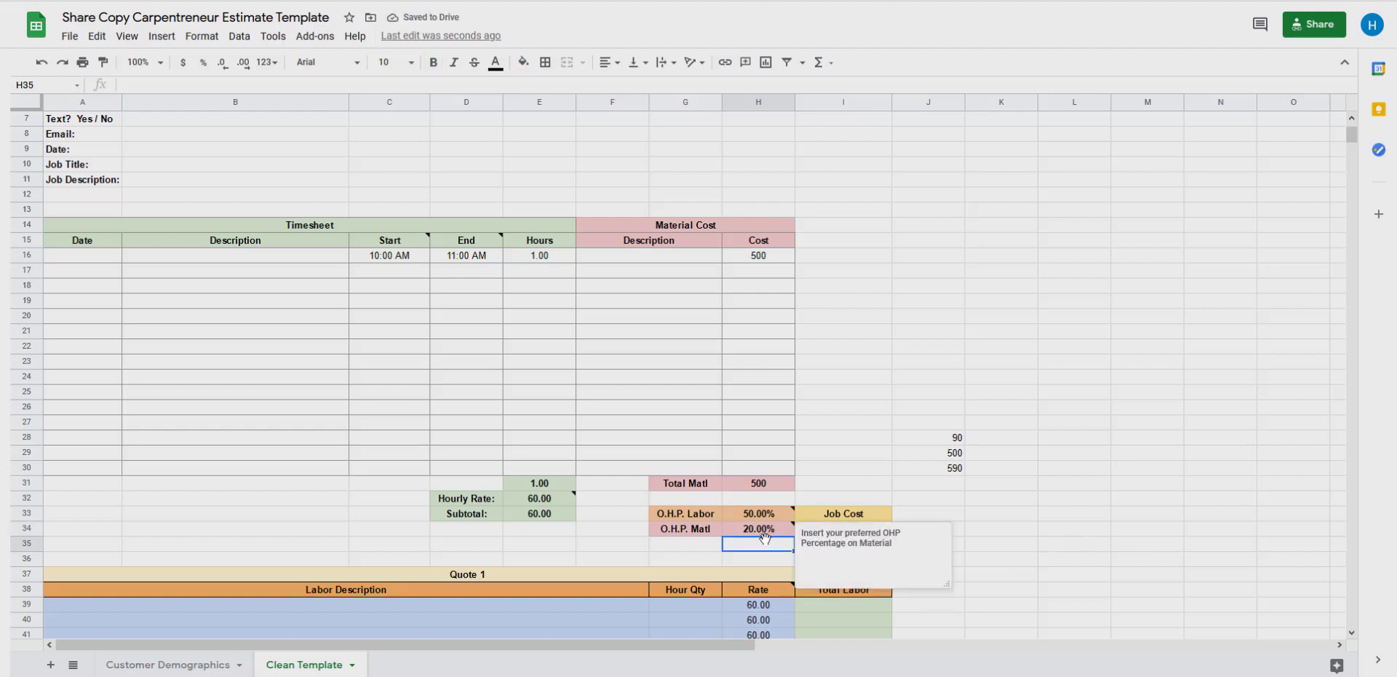
click(1019, 516)
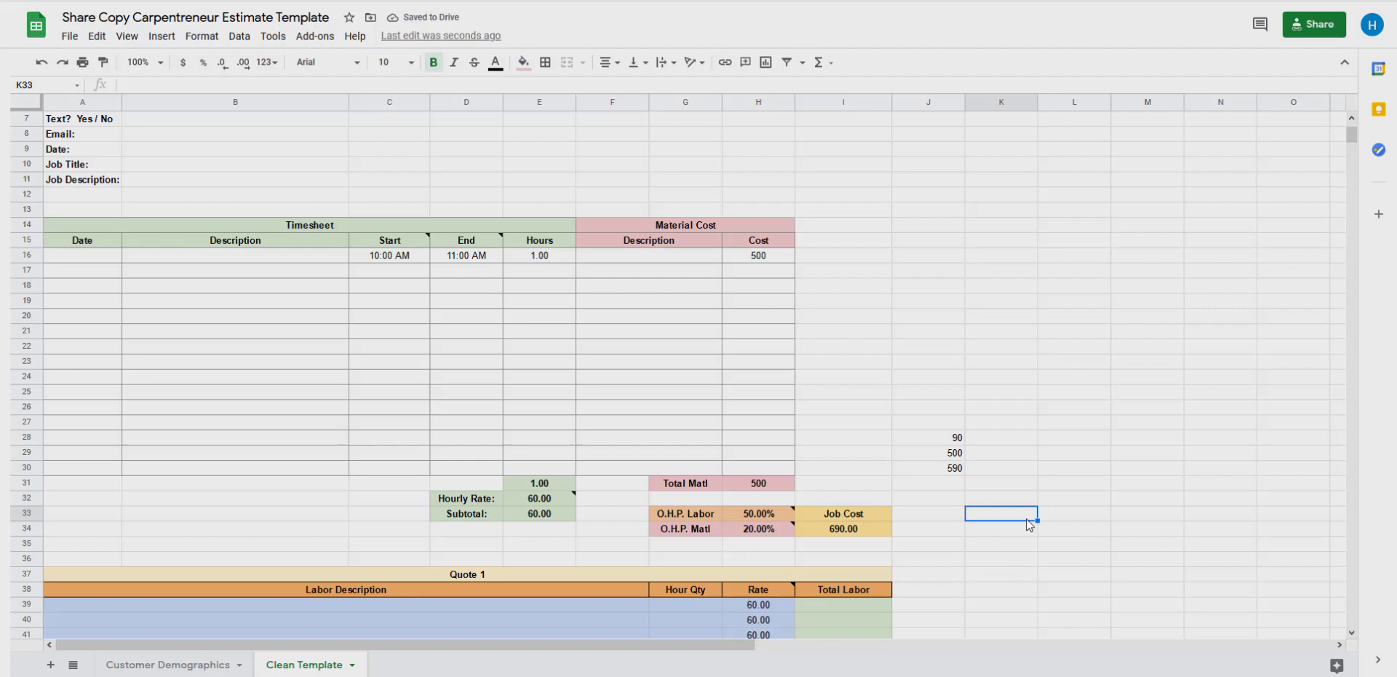
click(863, 531)
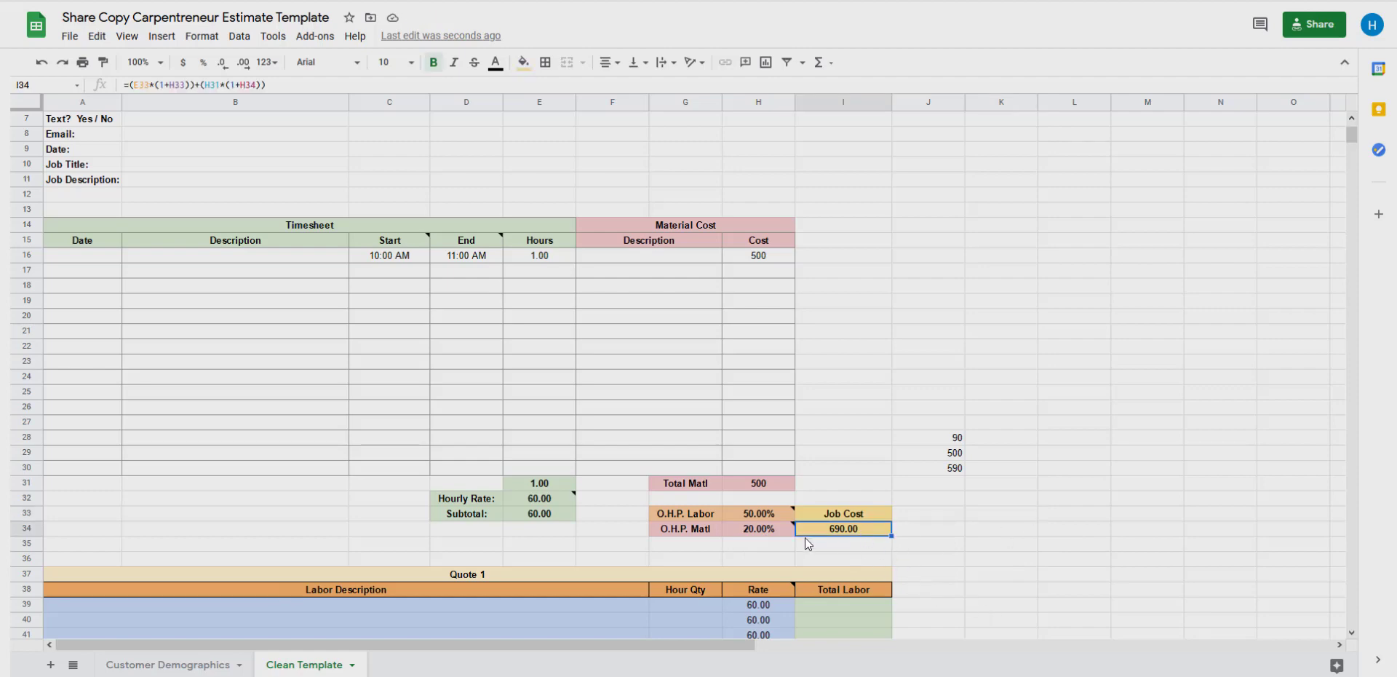
Step: Set the O.H.P. Matl percentage to 10%, check the Job Cost cell and reread the percentage's note
click(730, 529)
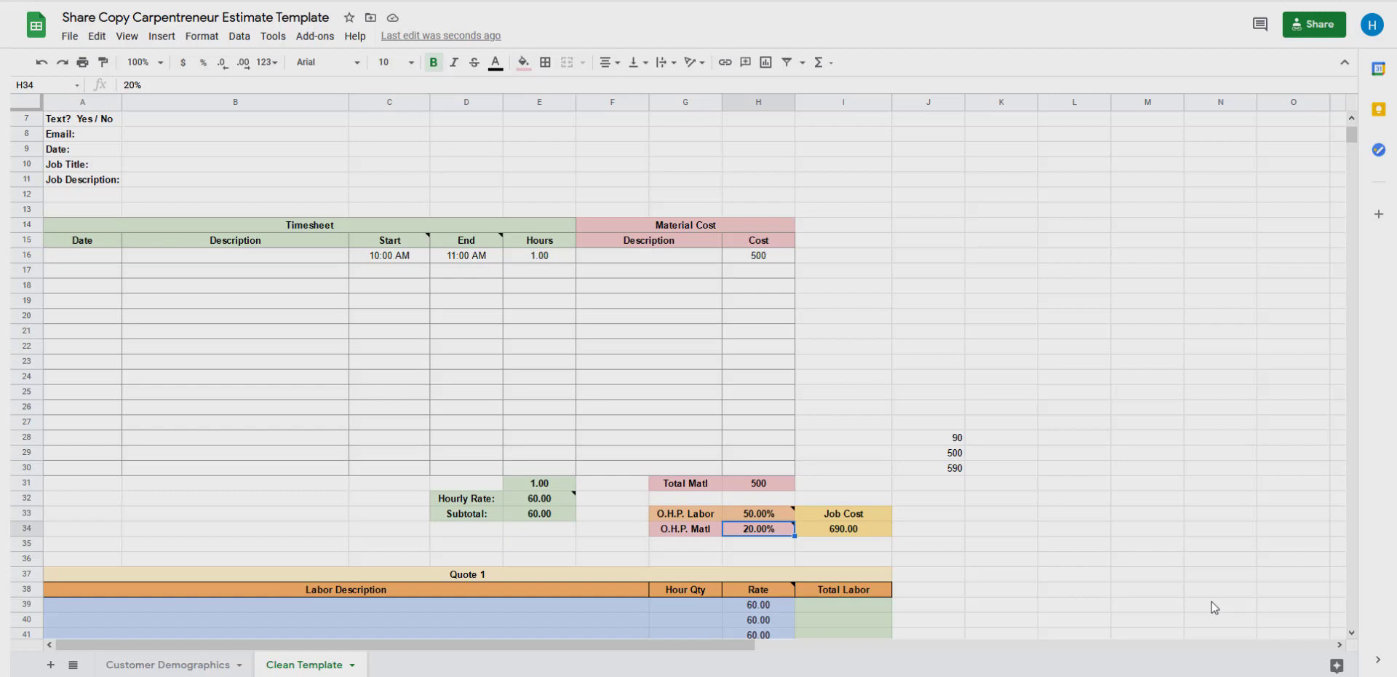
text(10%)
key(Return)
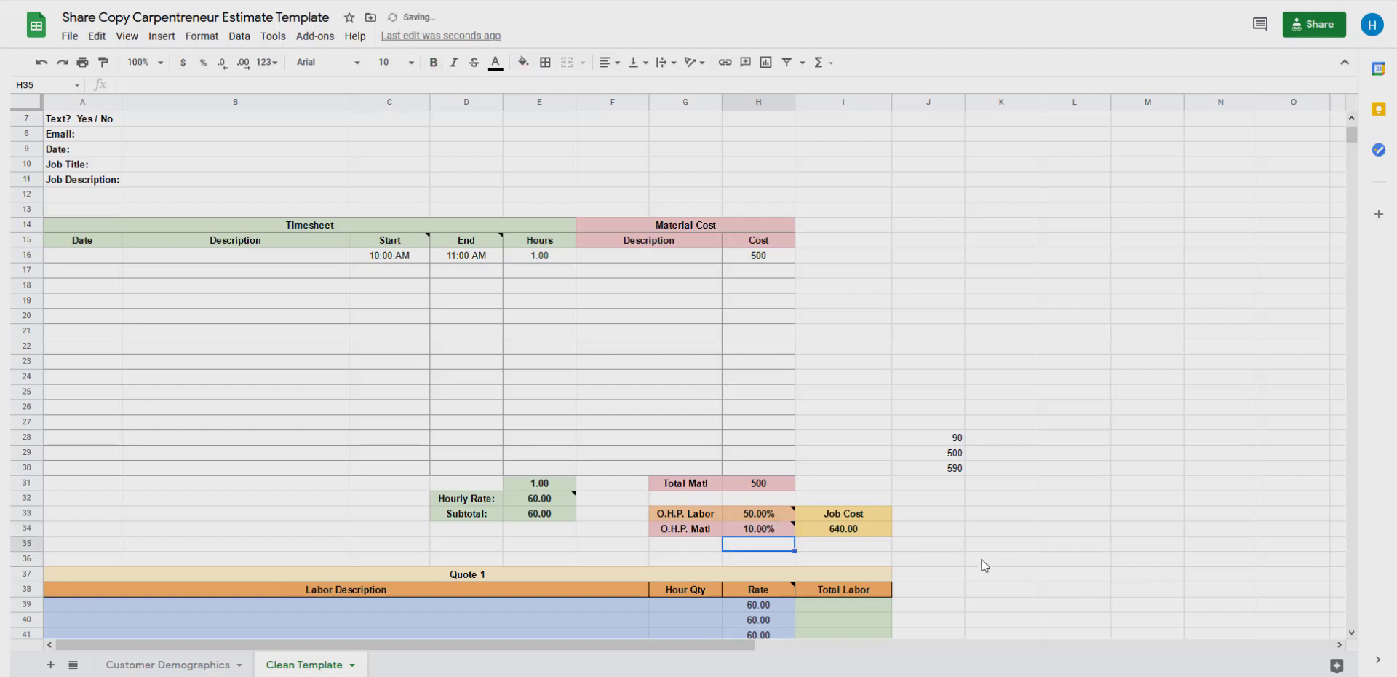
click(823, 531)
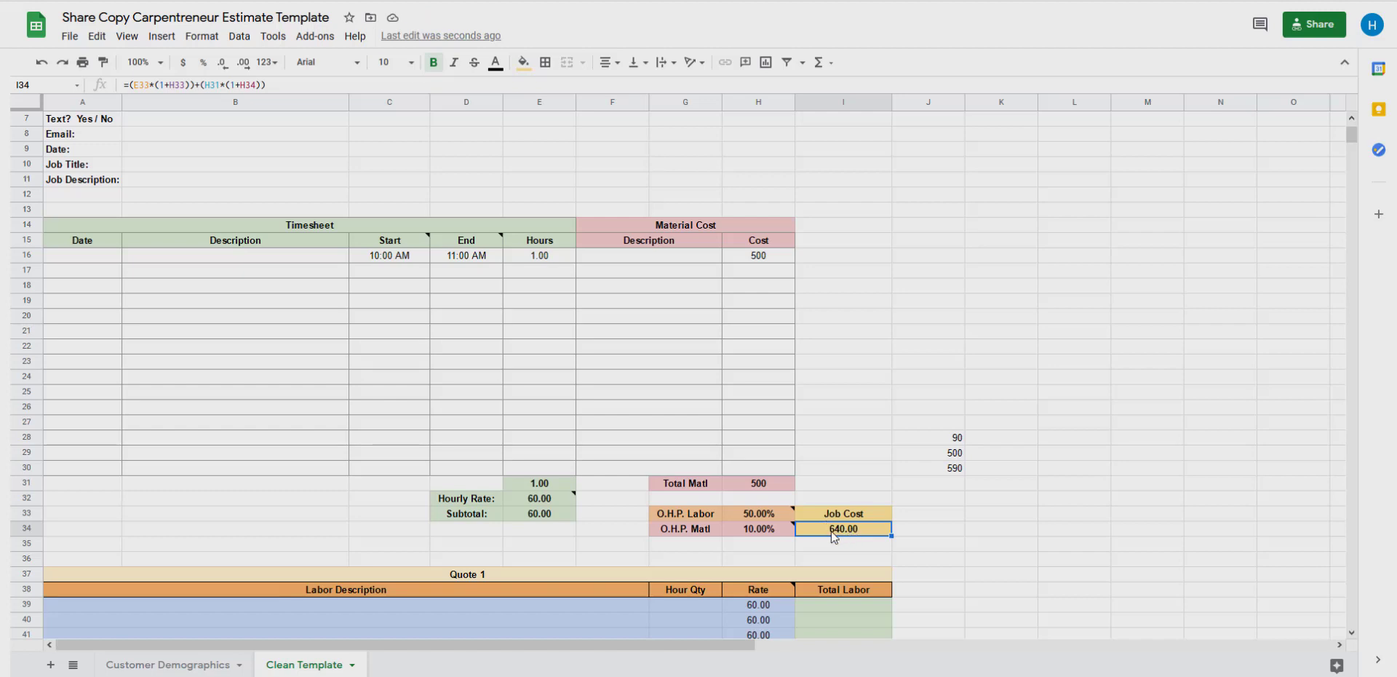
click(1001, 565)
mouse_move(762, 535)
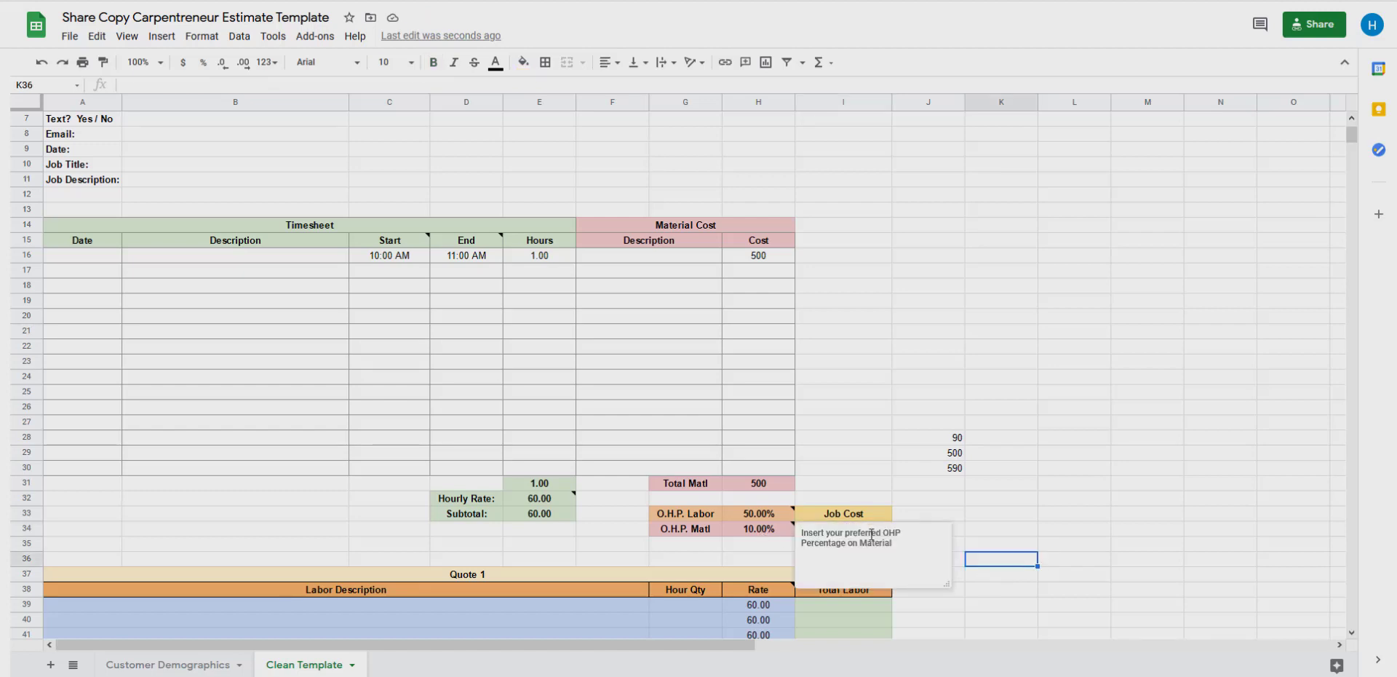
click(1046, 570)
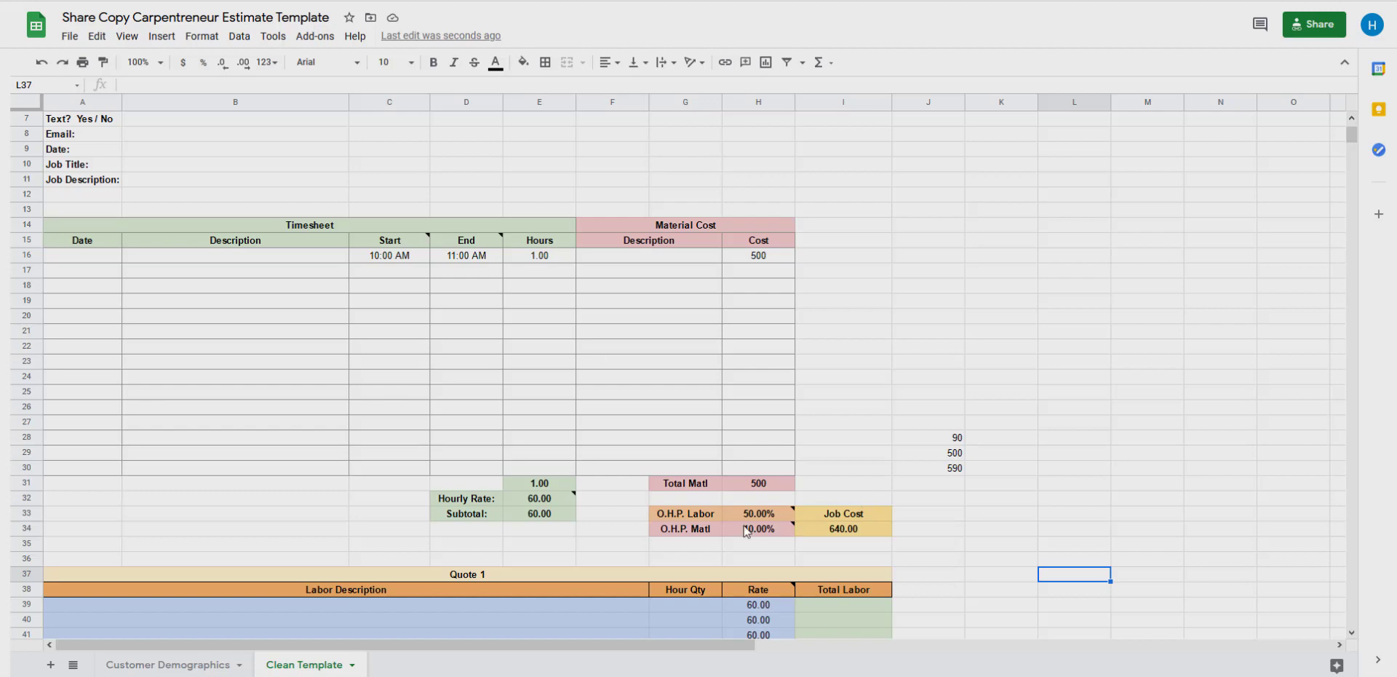
Step: Set the O.H.P. Matl percentage back to 50%
click(770, 531)
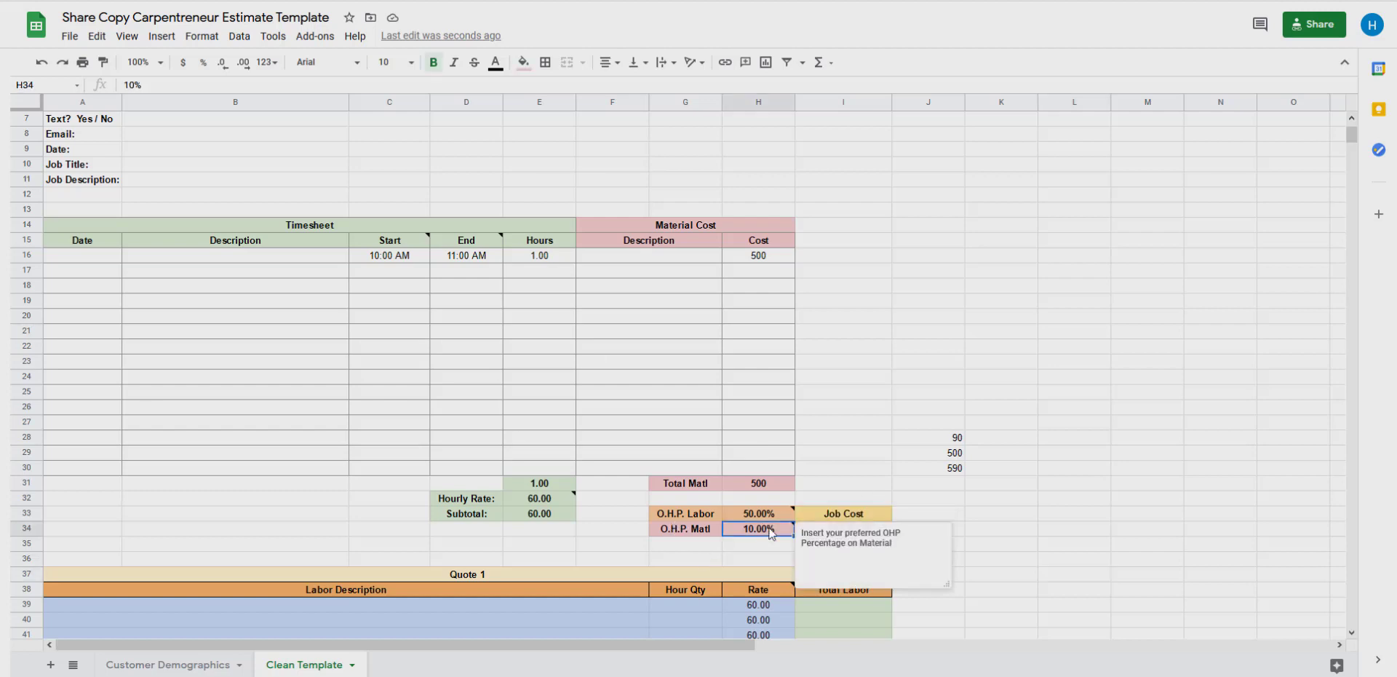
text(50)
key(Return)
click(885, 393)
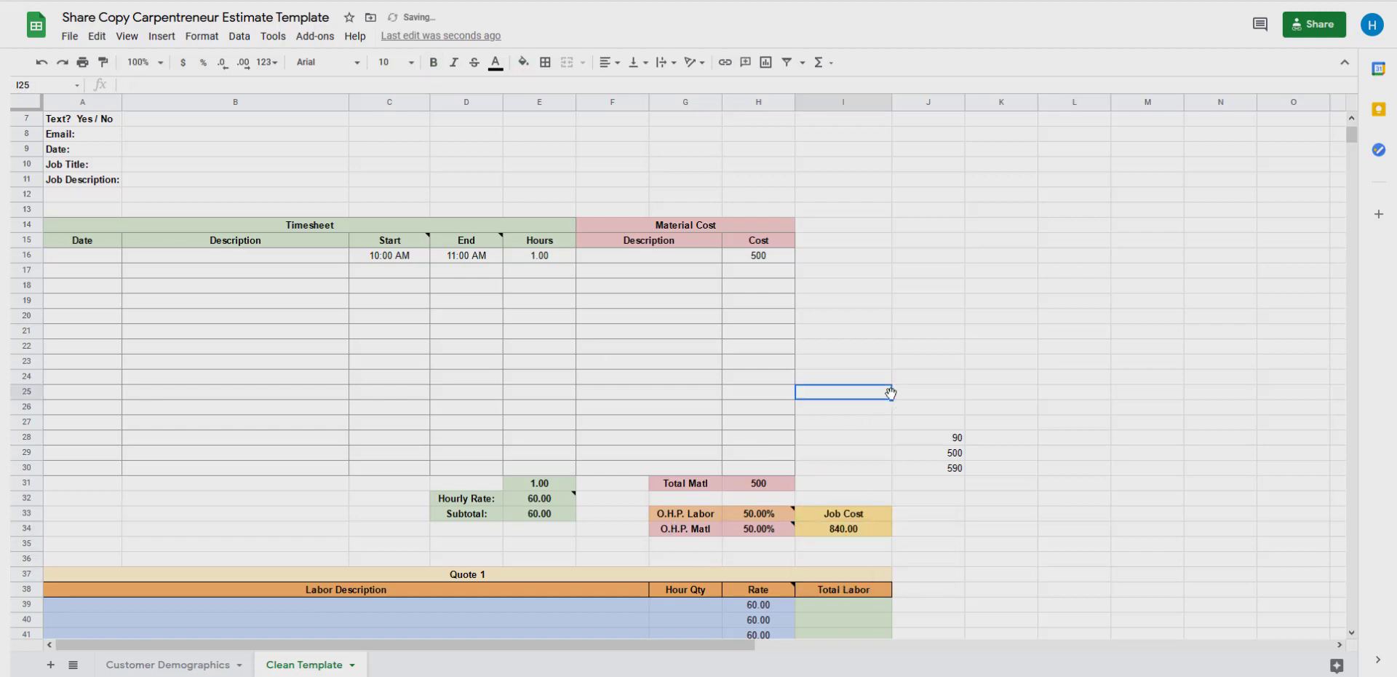
Step: Check the first Timesheet row's start and end times, and delete the scratch figures in cells J28 to J30
click(405, 261)
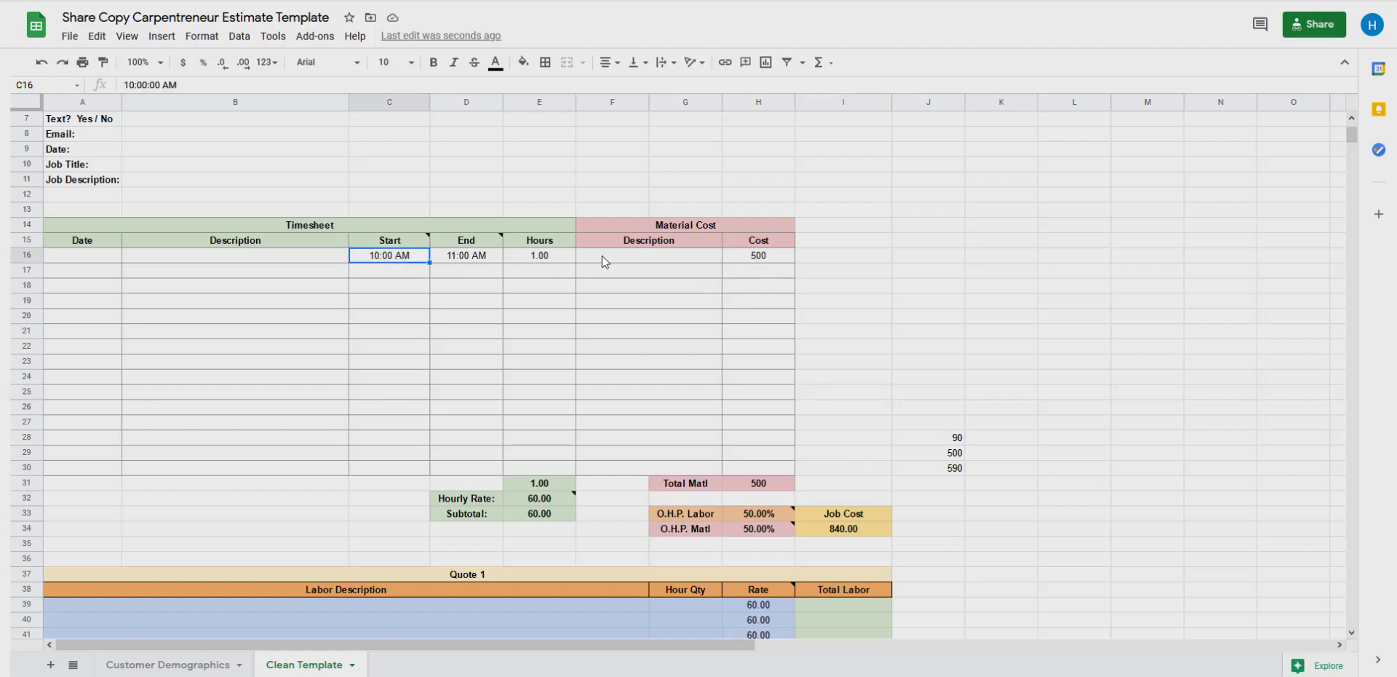
click(460, 261)
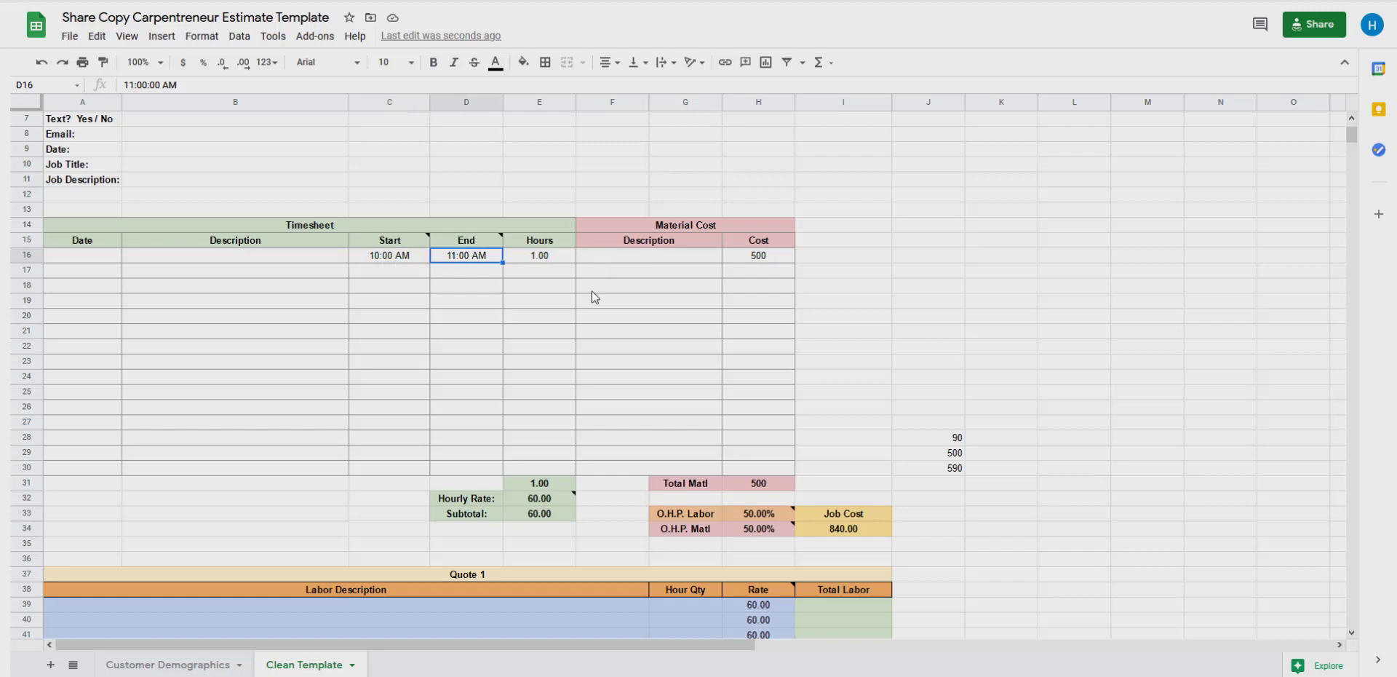
drag(951, 440, 940, 458)
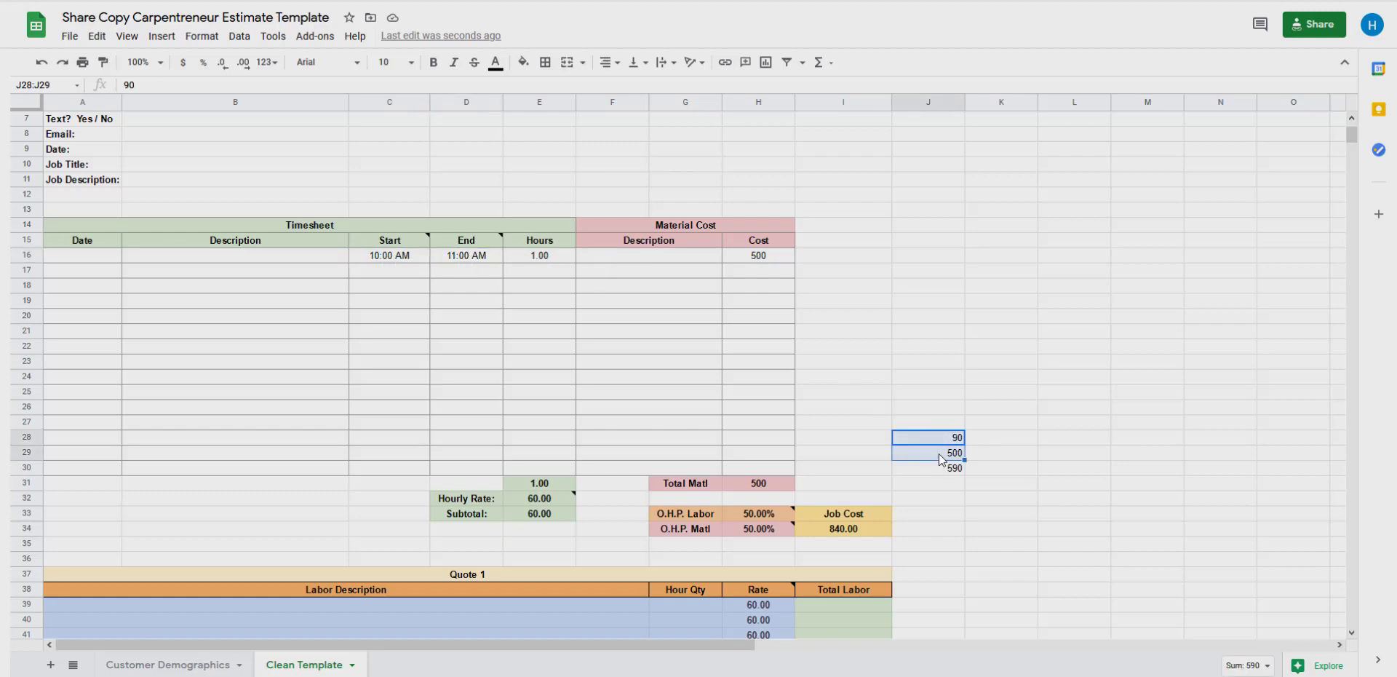
key(Delete)
key(Down)
key(Down)
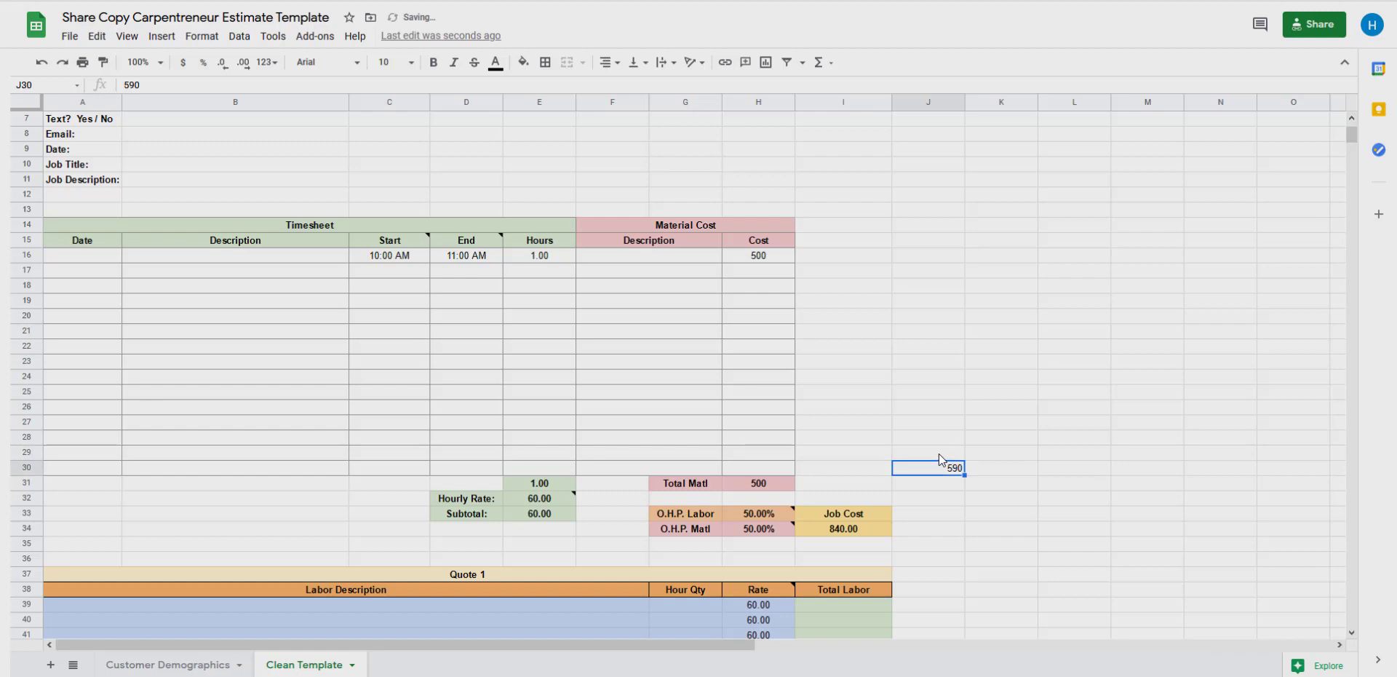
key(Delete)
Step: Set the end time in the first Timesheet row to 6:00 PM
click(403, 258)
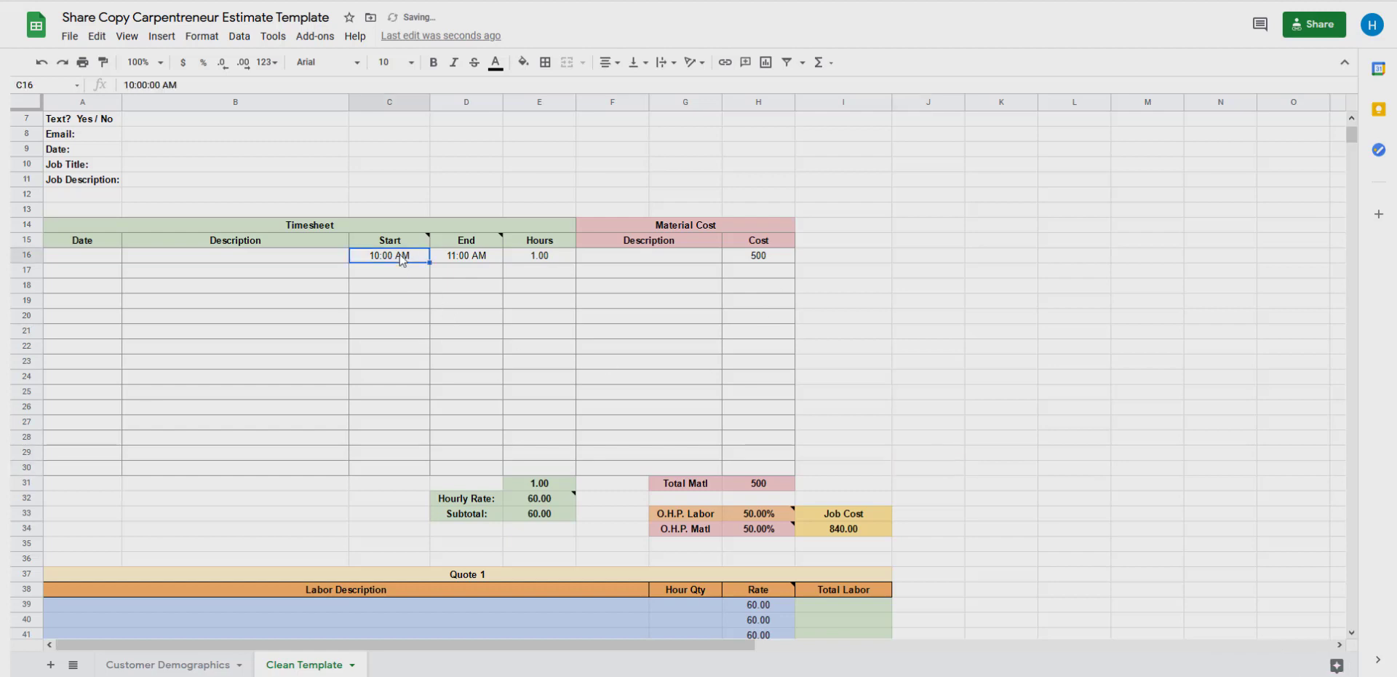
click(478, 260)
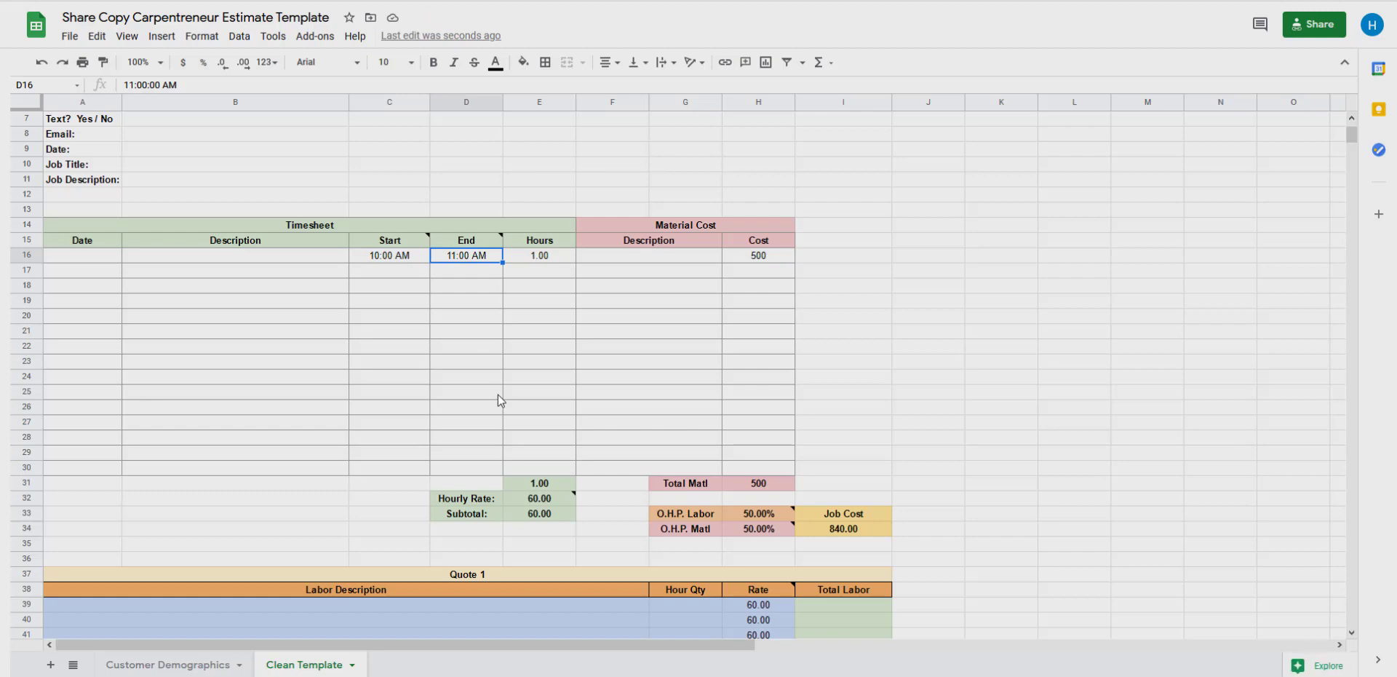
text(6:00 PM)
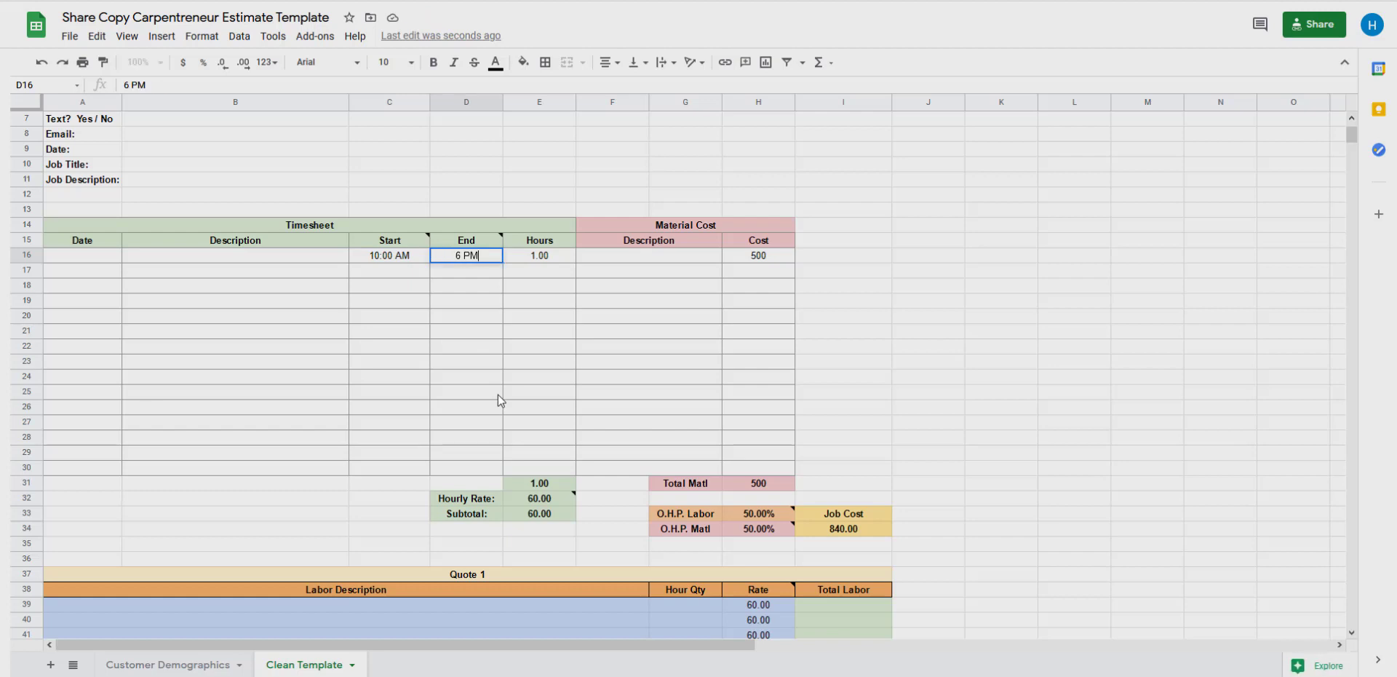
key(Tab)
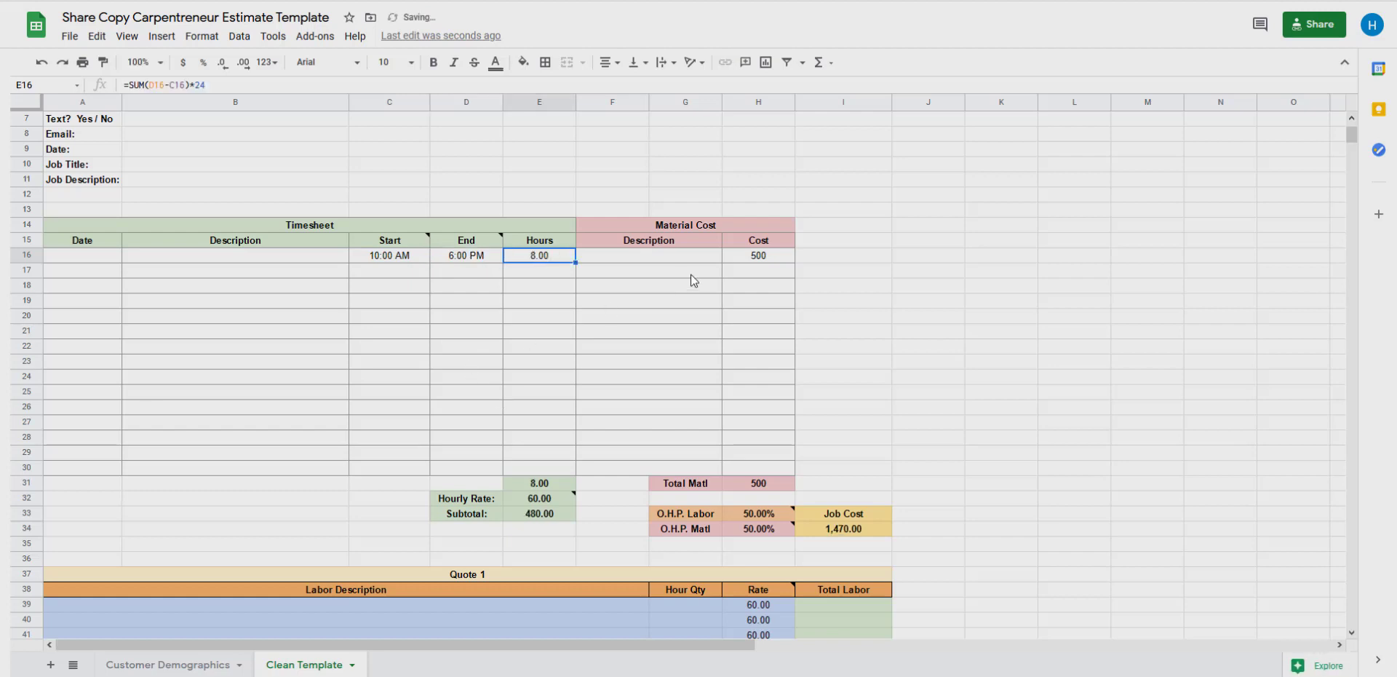
Step: Set the cost in the first row of the Material Cost table to 30
click(783, 260)
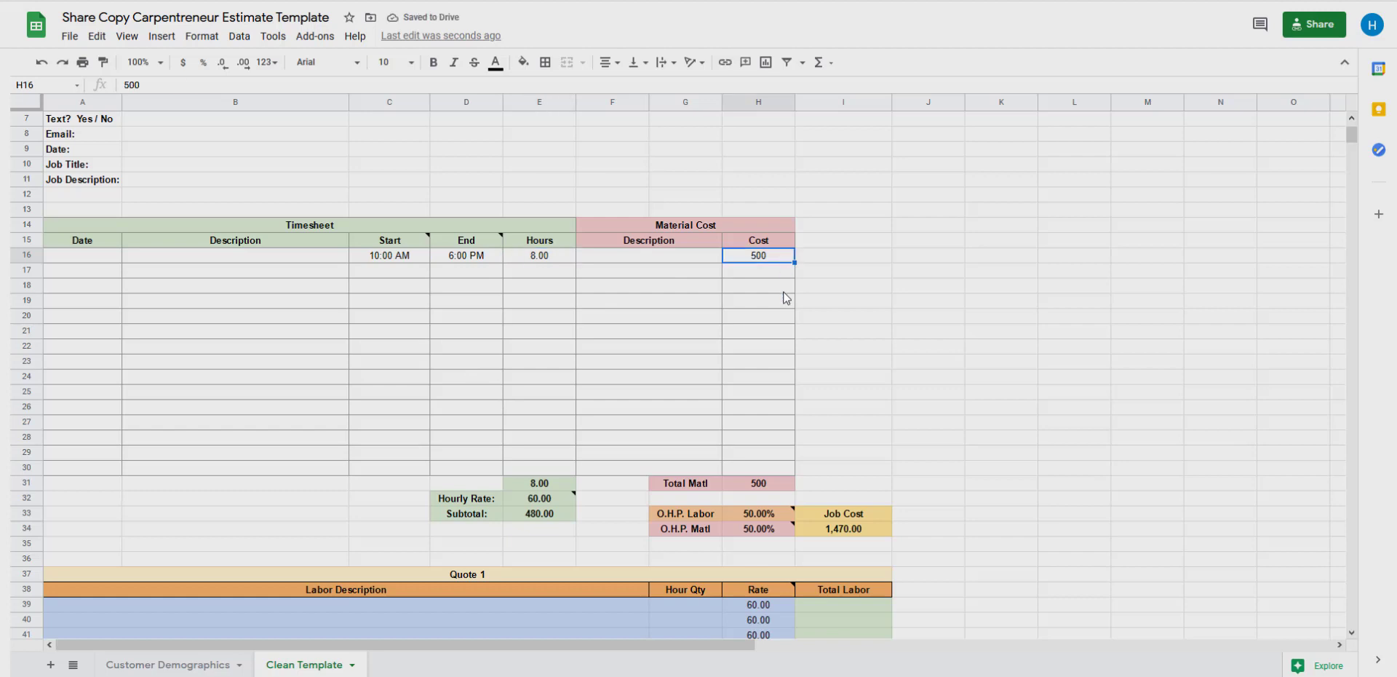
text(30)
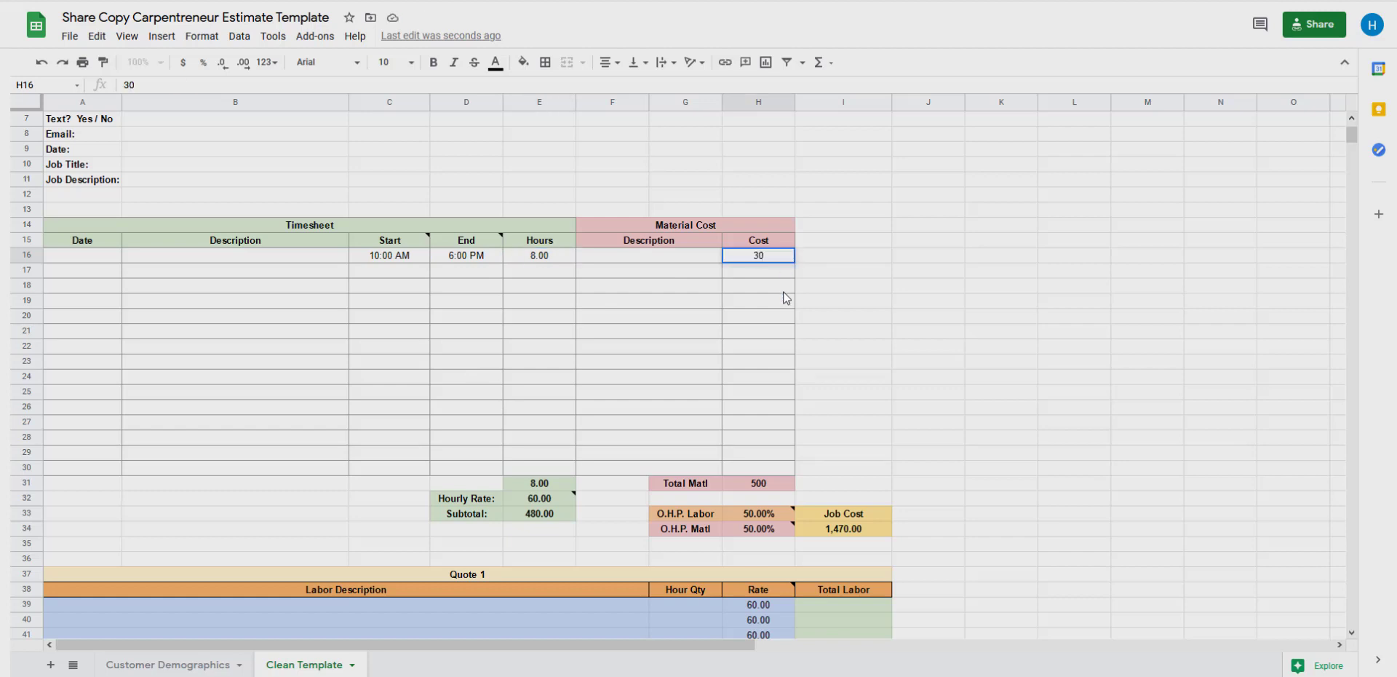
key(Return)
click(840, 335)
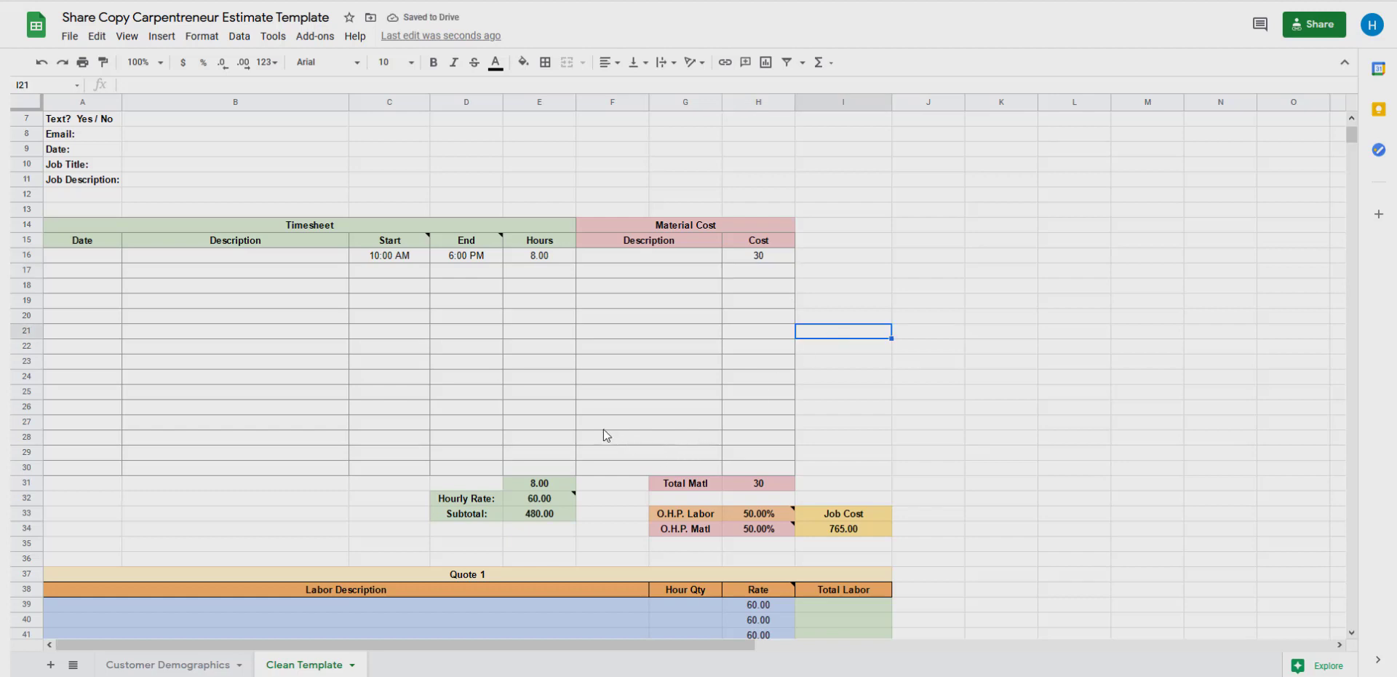
Step: Compare the Hourly Rate, both O.H.P. percentages and the material cost with the Job Cost
click(548, 502)
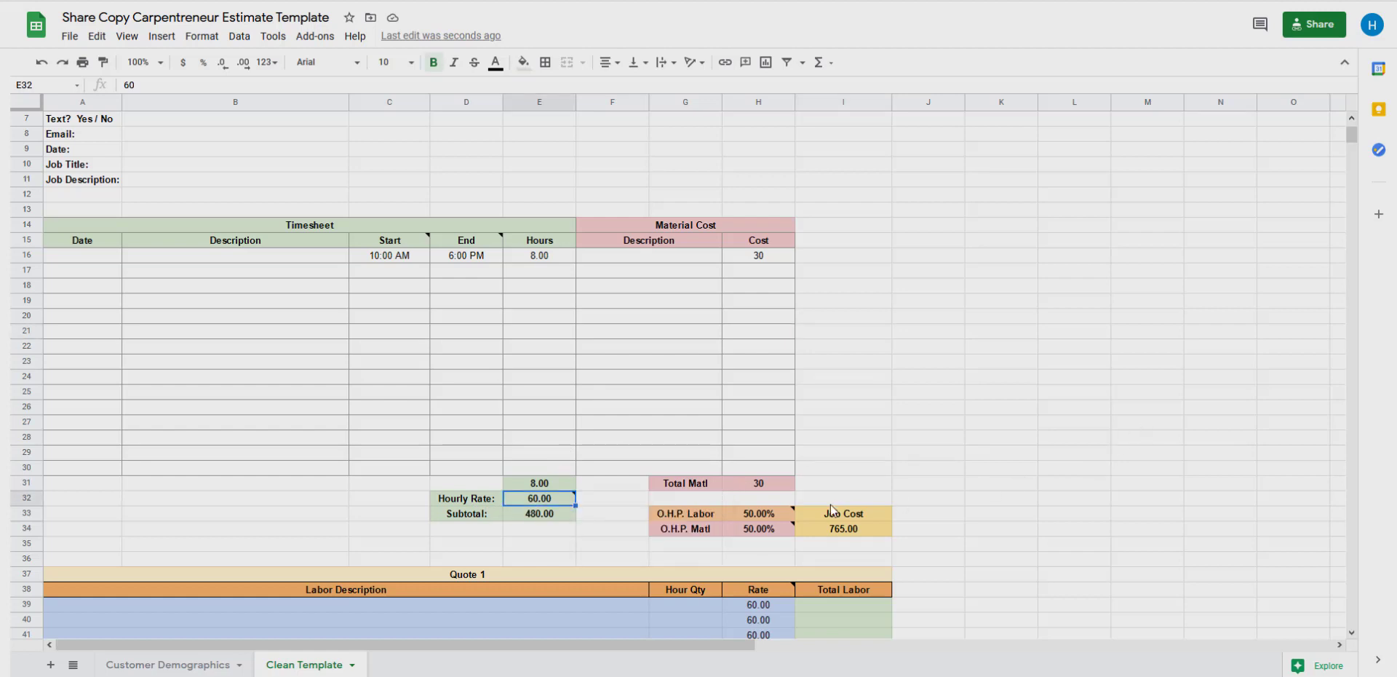
mouse_move(764, 518)
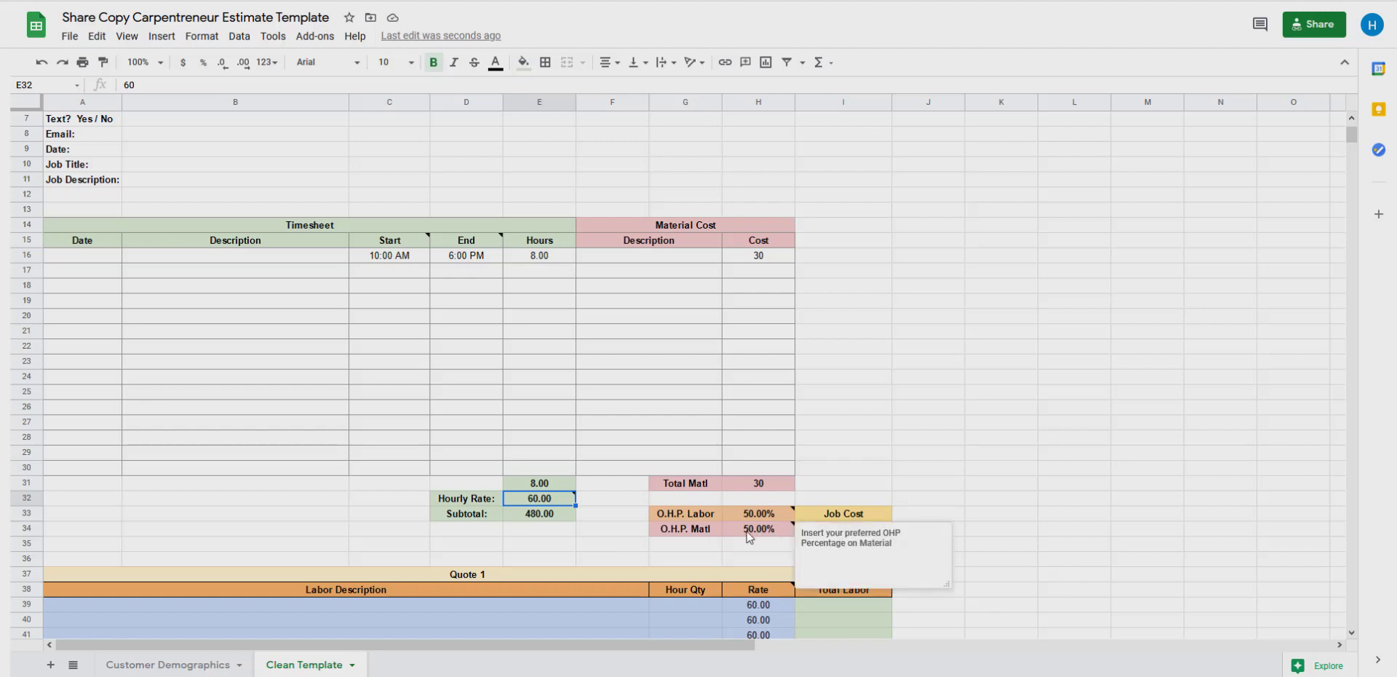
click(1015, 538)
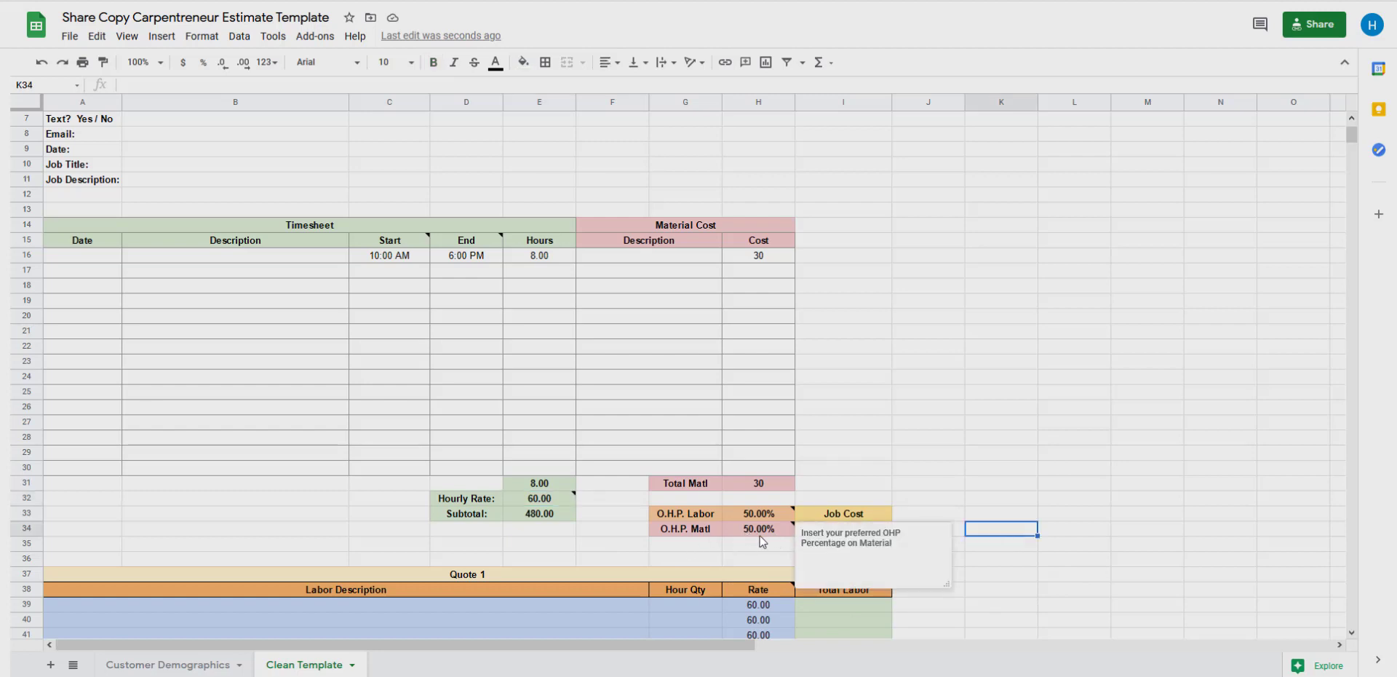
click(961, 486)
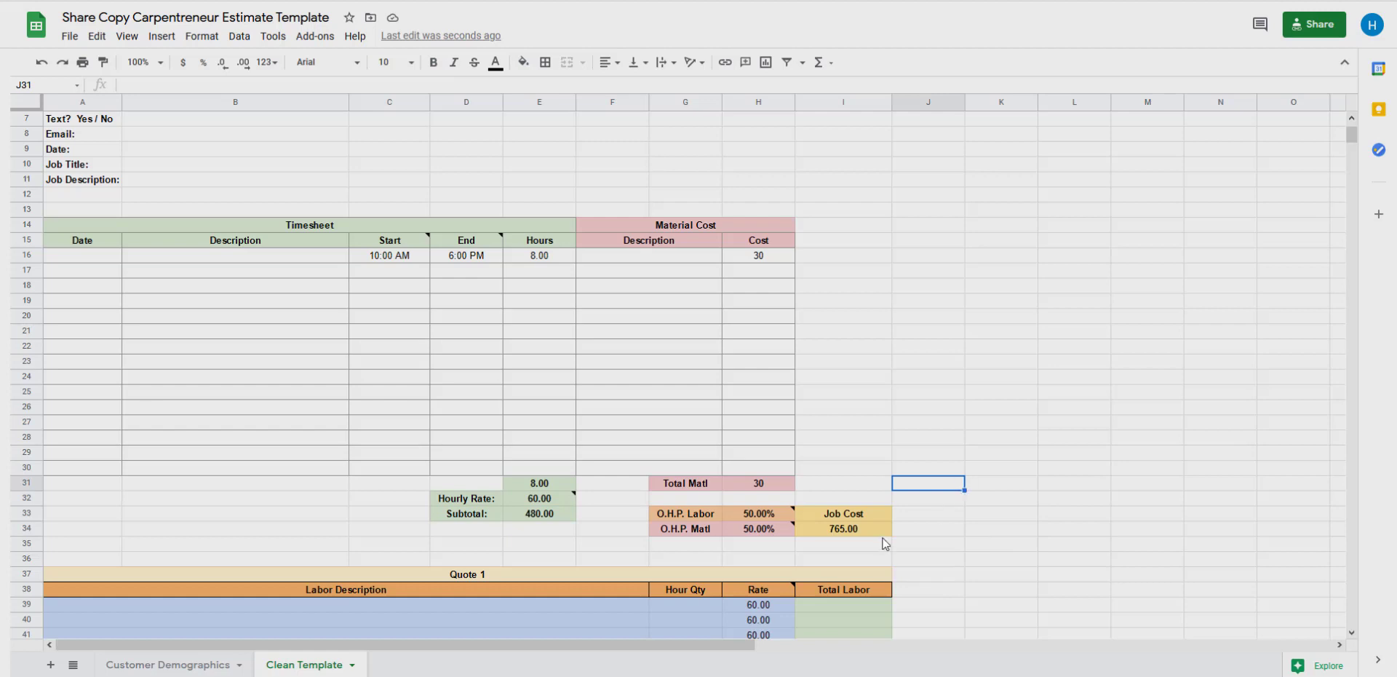
click(761, 266)
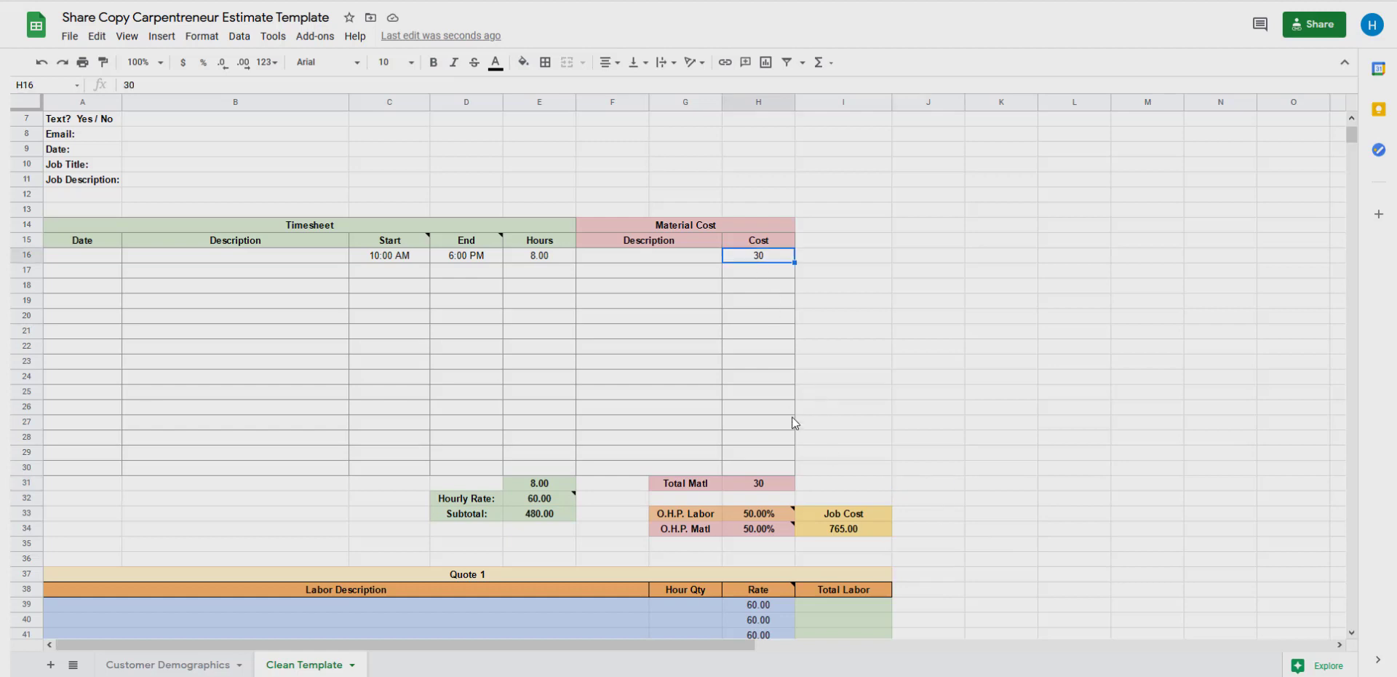
Step: Enter a scratch value of 45 in cell I16, beside the first row's material cost
click(836, 260)
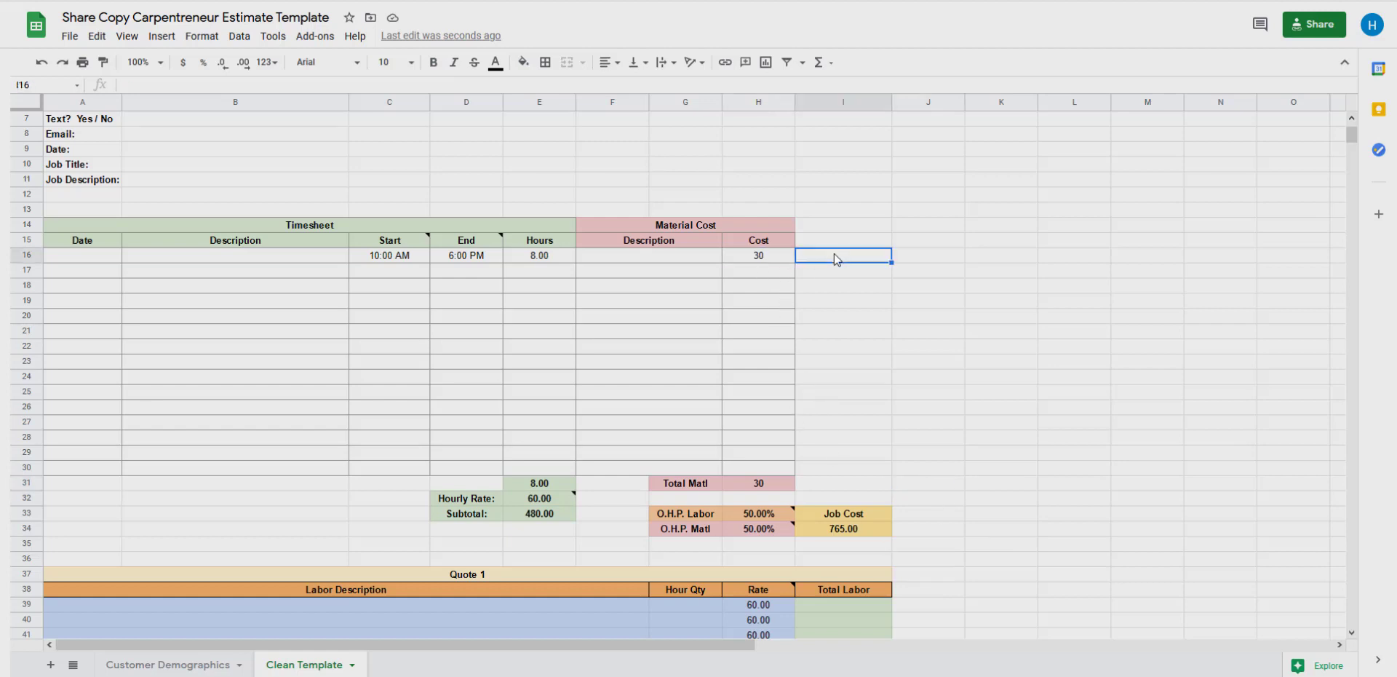
text(15)
text(5)
key(Return)
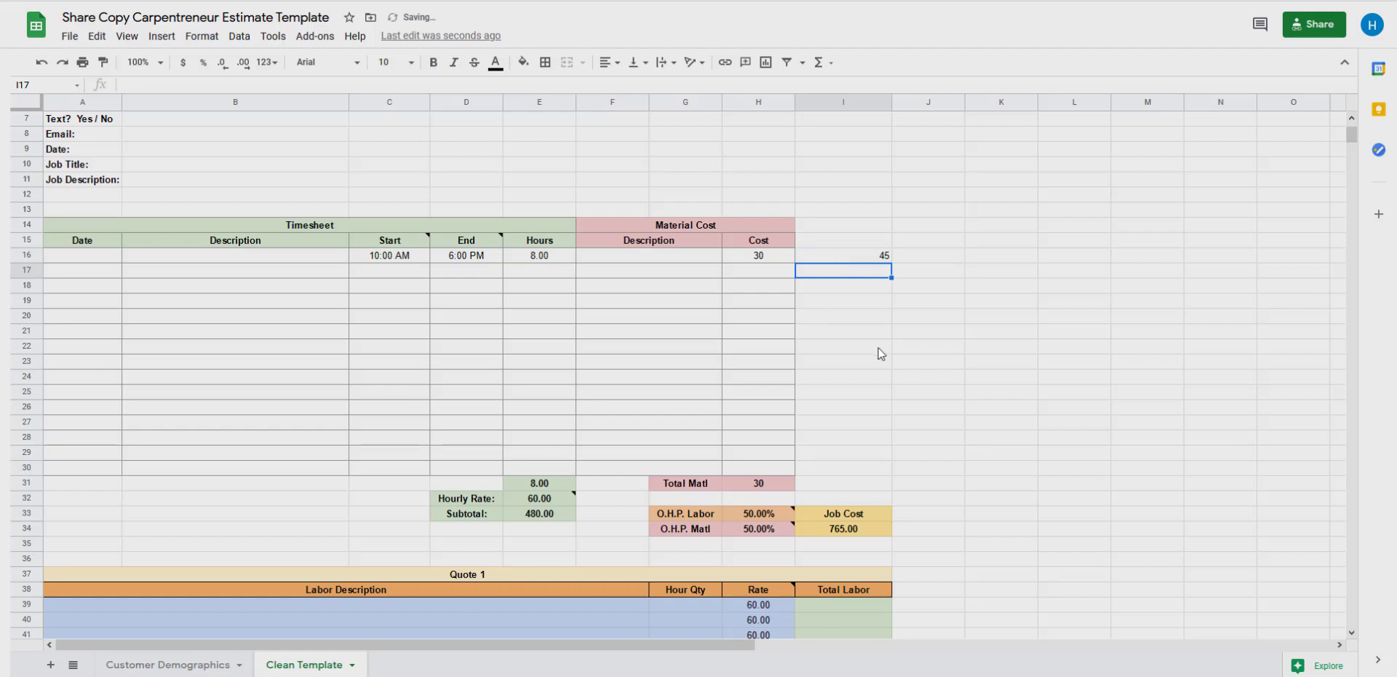
click(879, 353)
click(866, 245)
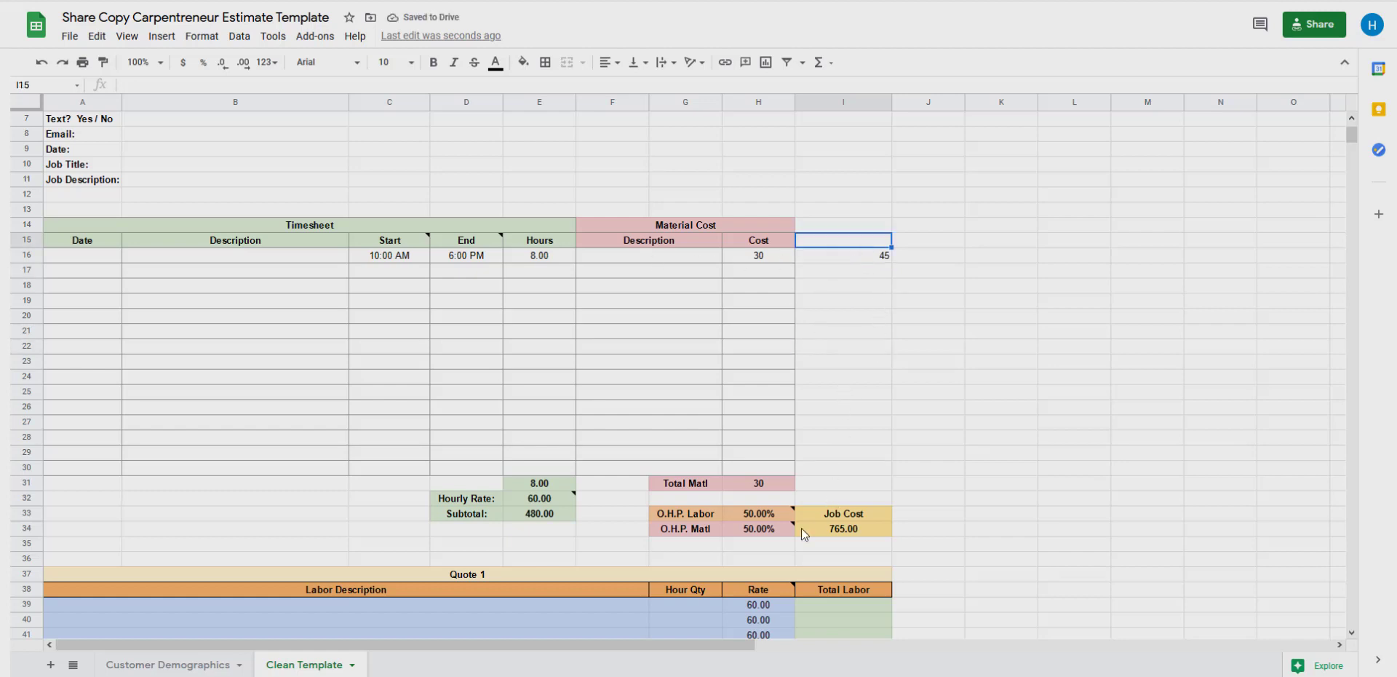
Step: Inspect the Job Cost formula and the note on the O.H.P. Matl percentage
click(914, 439)
click(844, 529)
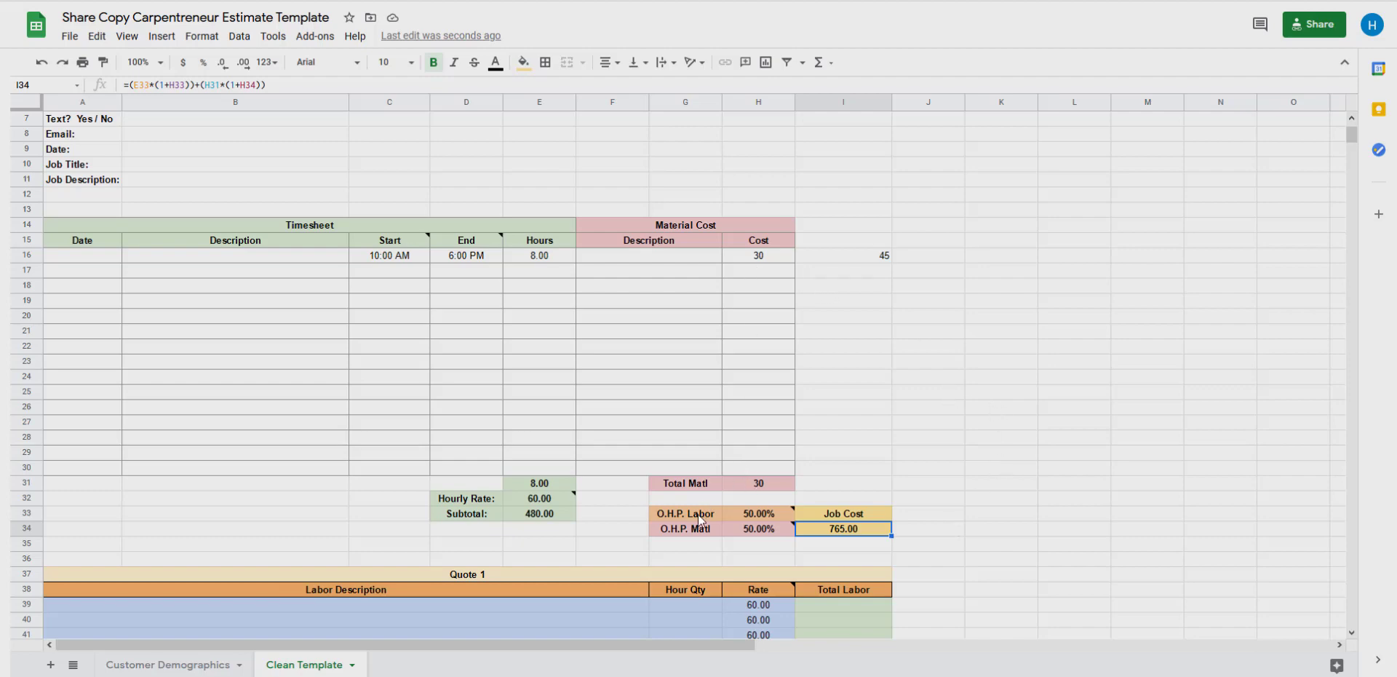
mouse_move(773, 540)
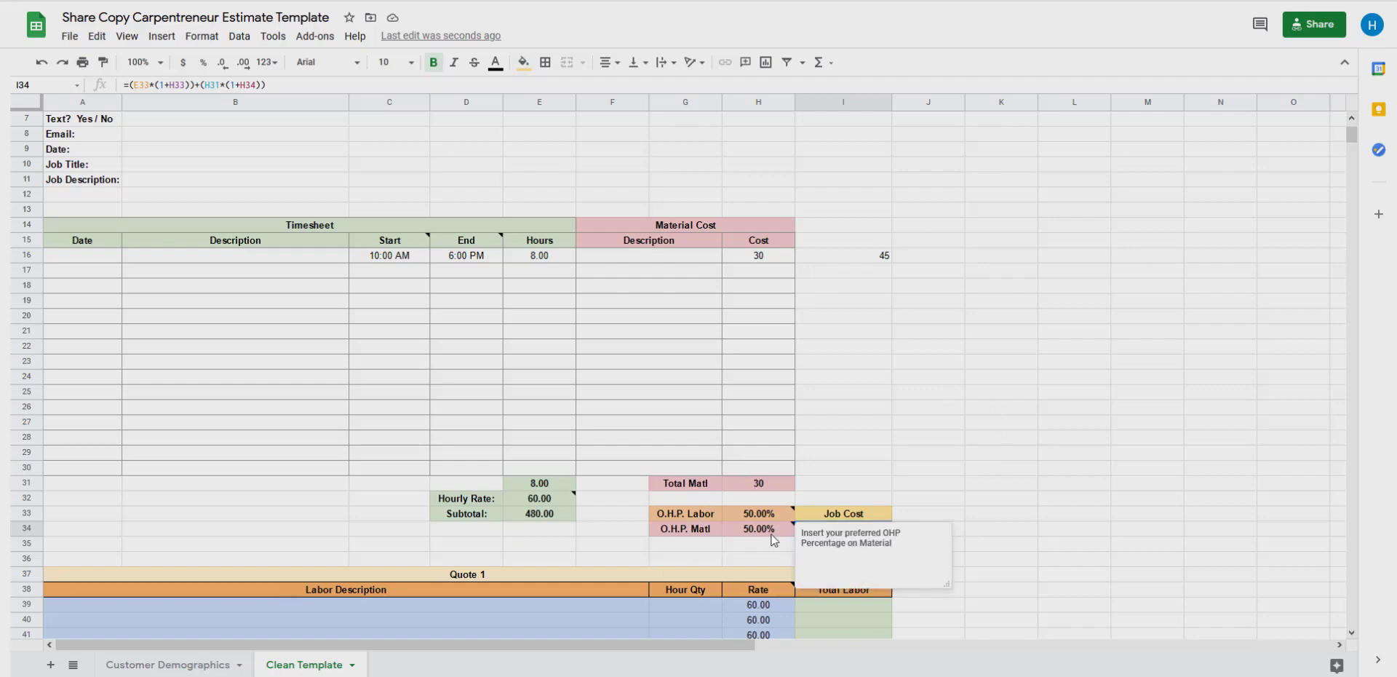
click(988, 499)
Step: Check the Adj. $/Hr. formula in the job summary, and review the O.H.P. Matl percentage
scroll(632, 239, up, 3)
click(628, 163)
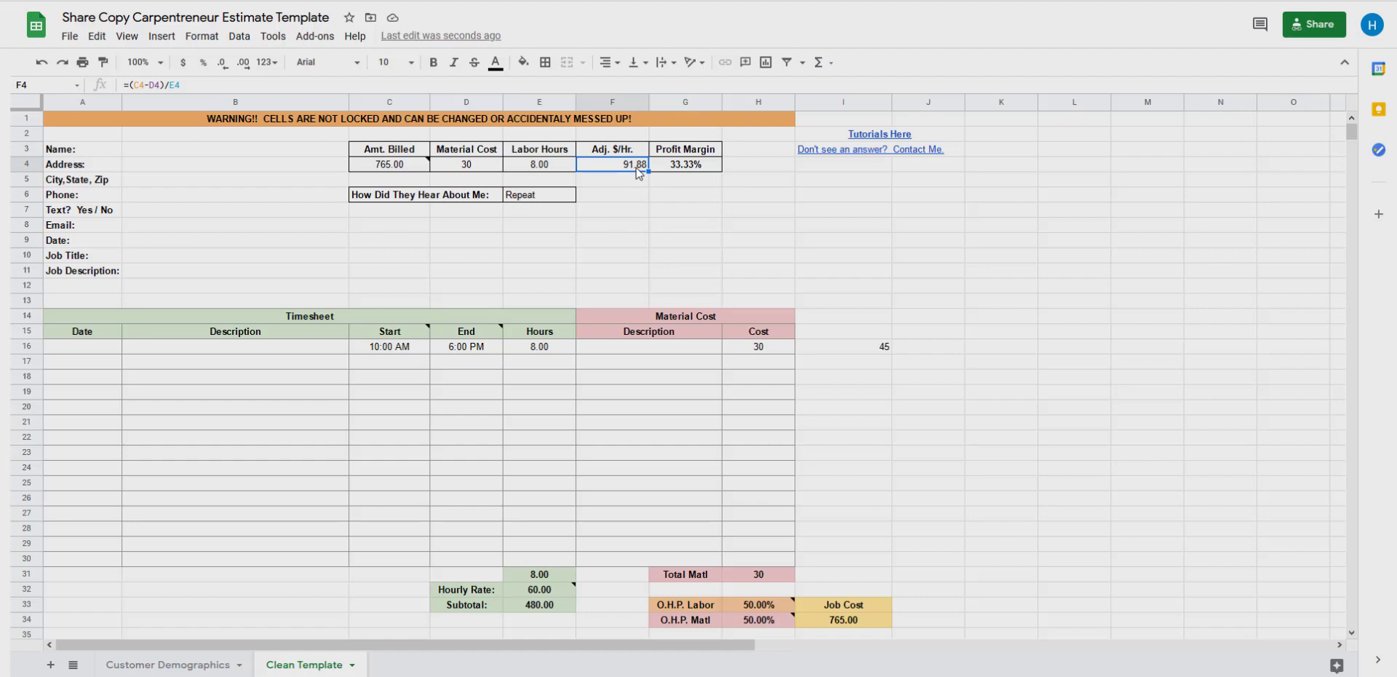
click(785, 319)
click(807, 304)
scroll(842, 371, down, 1)
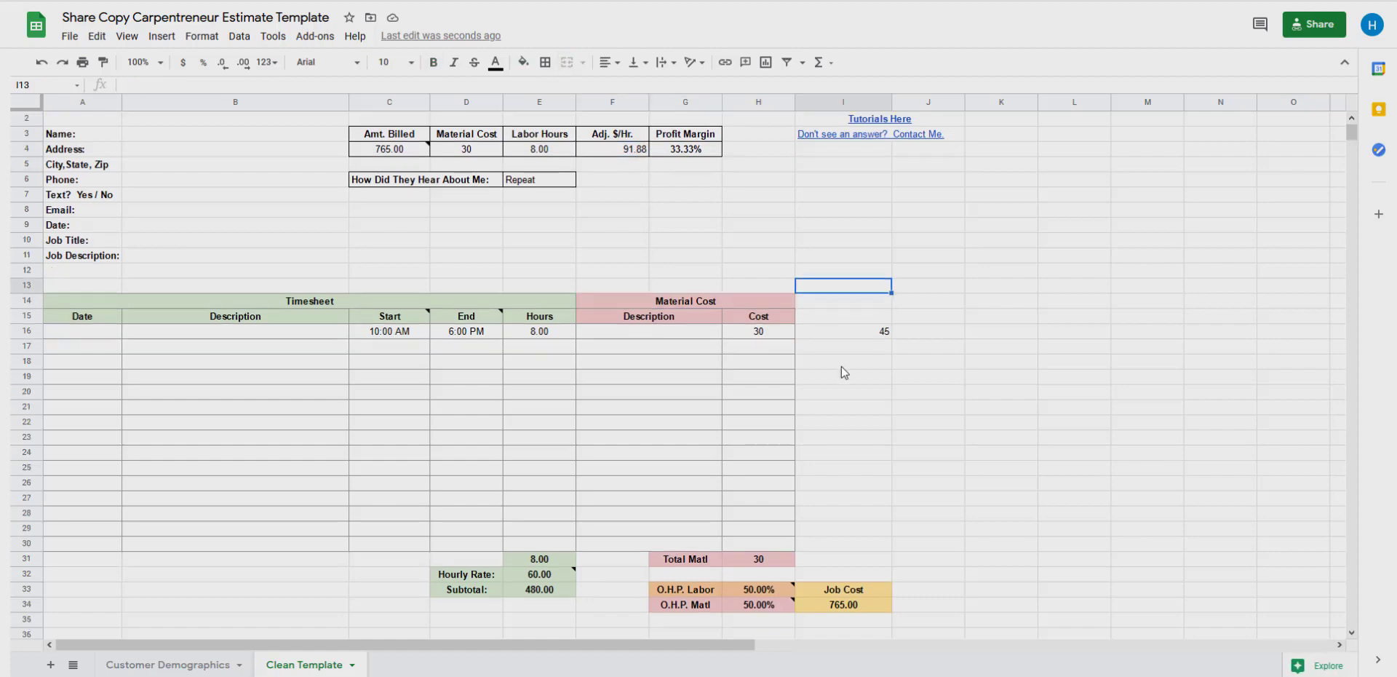
scroll(844, 372, down, 3)
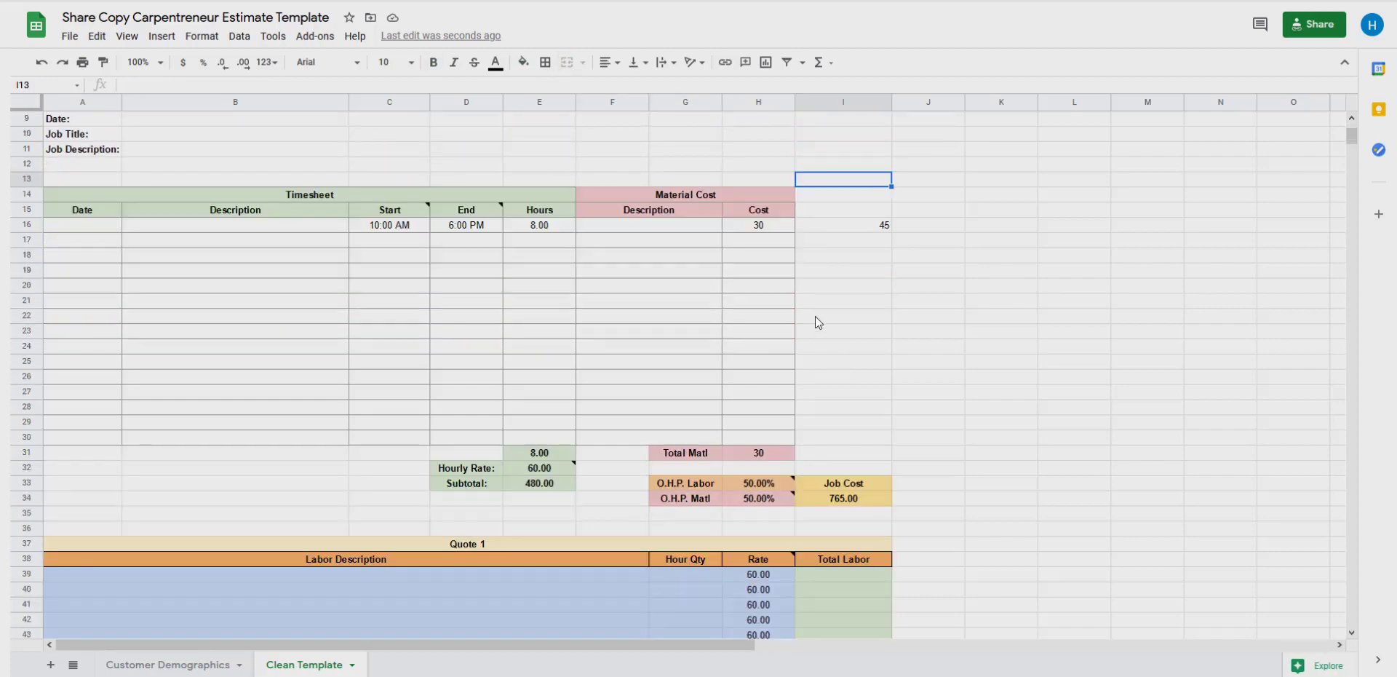
click(882, 364)
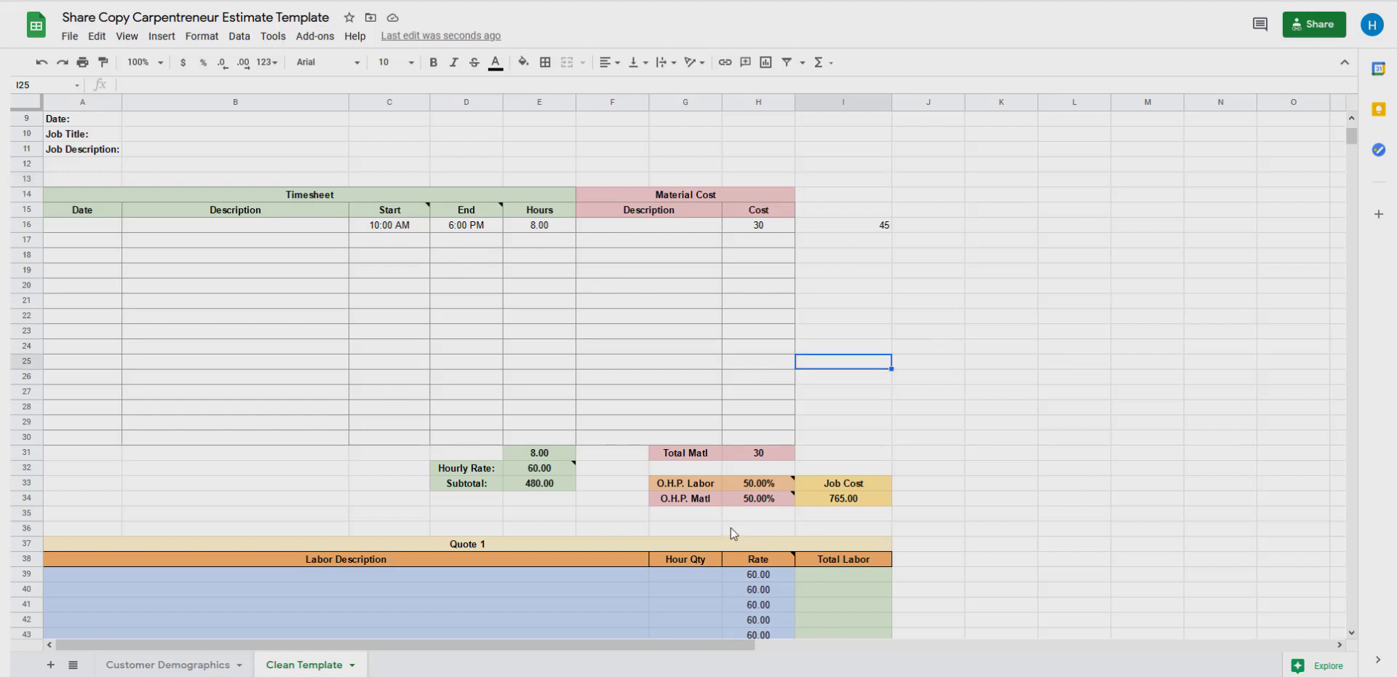
click(770, 495)
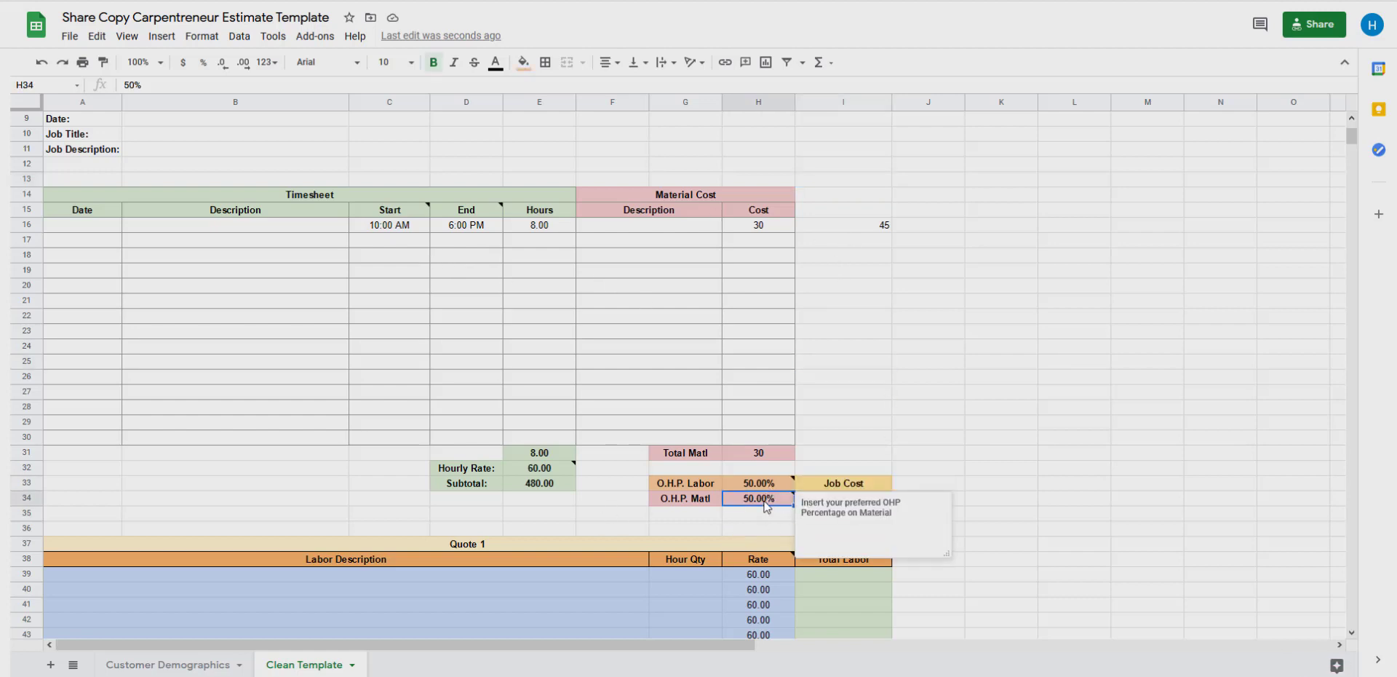
click(858, 423)
Step: Delete the scratch value in cell I16 and the cost in the first Material Cost row
click(866, 228)
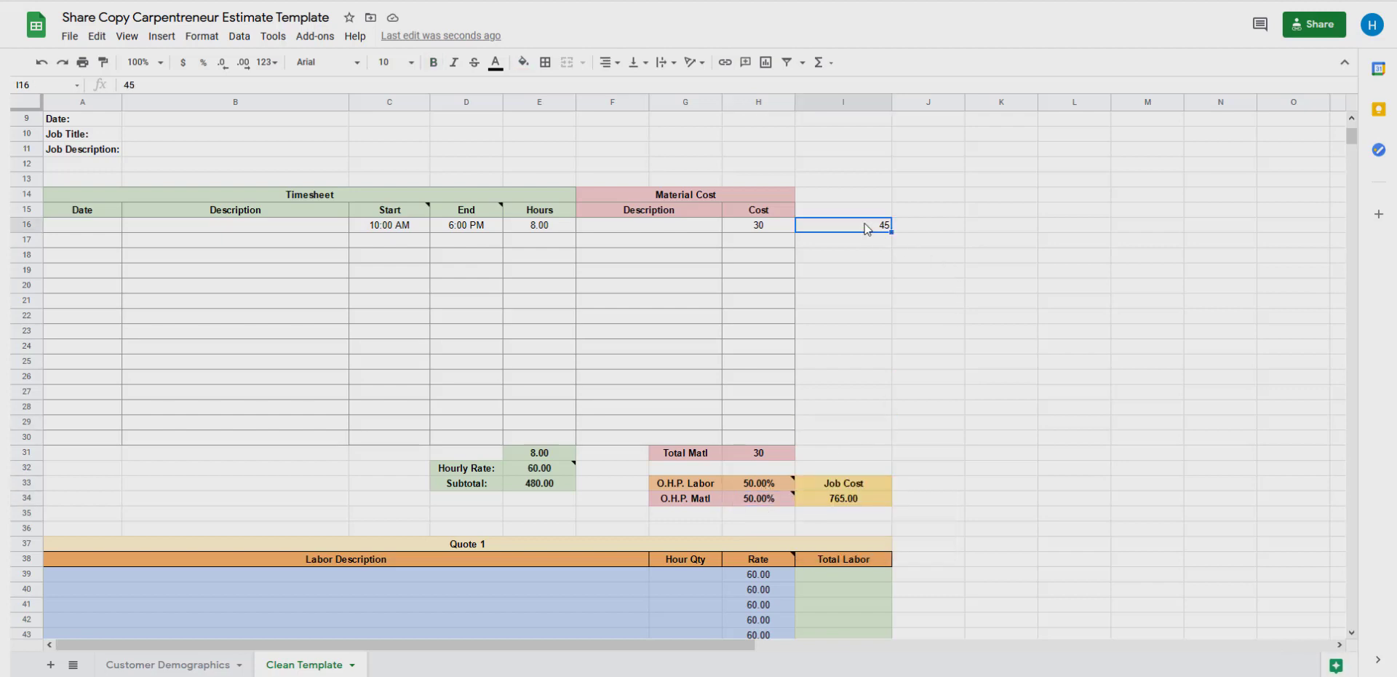
key(Delete)
key(Left)
key(Delete)
Step: Clear the start and end times in the first Timesheet row, keeping its Hours formula
key(Left)
key(Left)
key(Left)
key(Left)
key(Left)
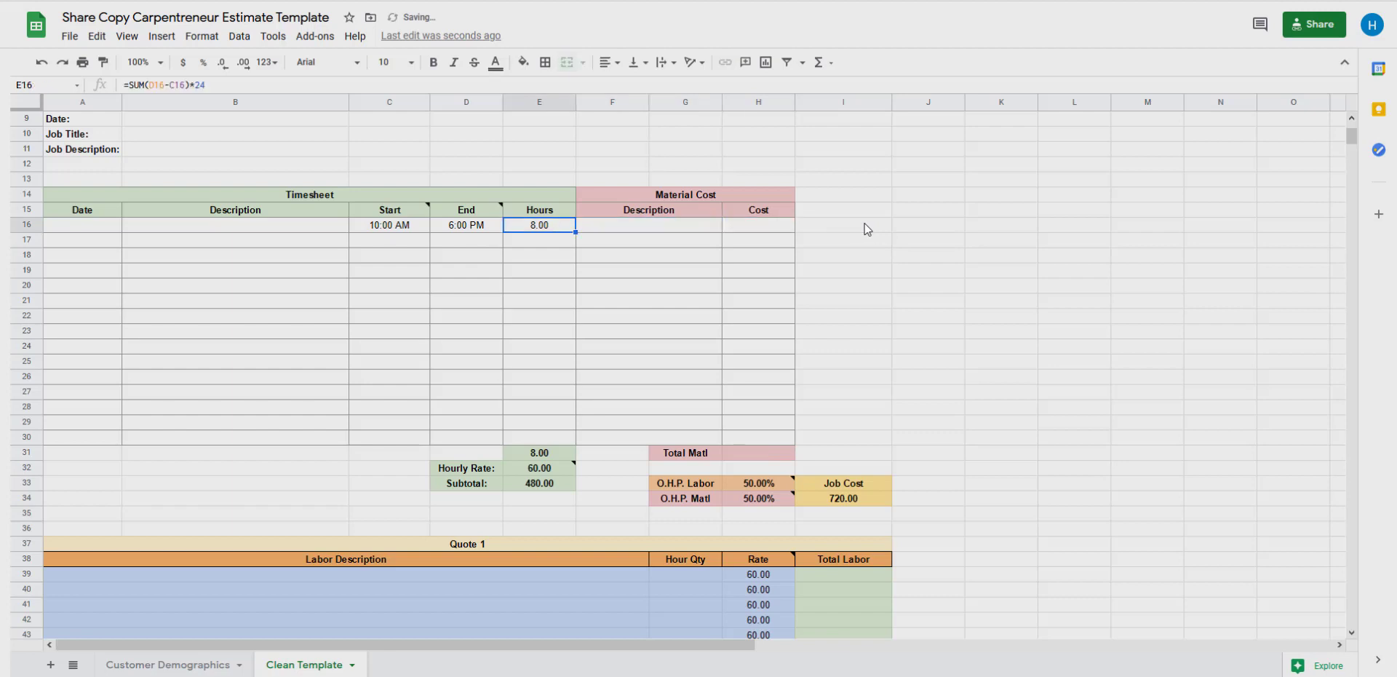
key(Delete)
key(Right)
key(Delete)
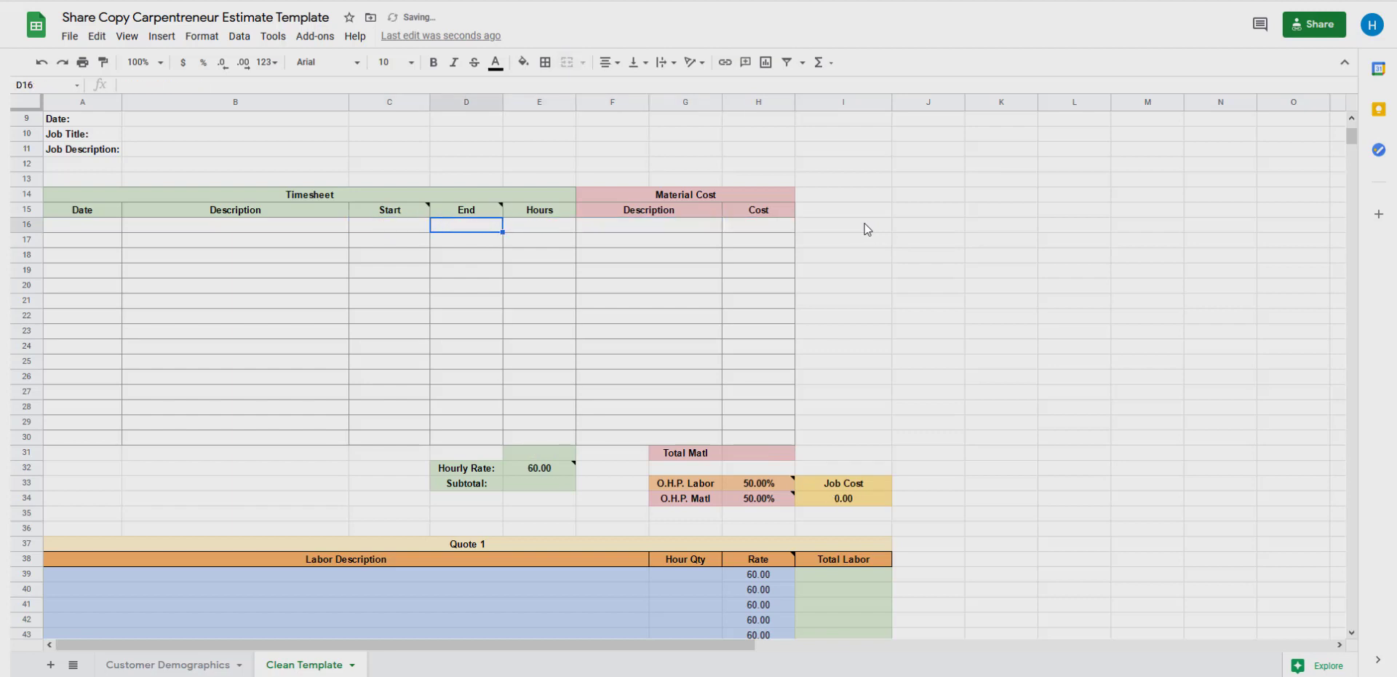
click(890, 271)
Step: Review the O.H.P. Matl percentage and its note in the cost summary above Quote 1
scroll(876, 281, down, 3)
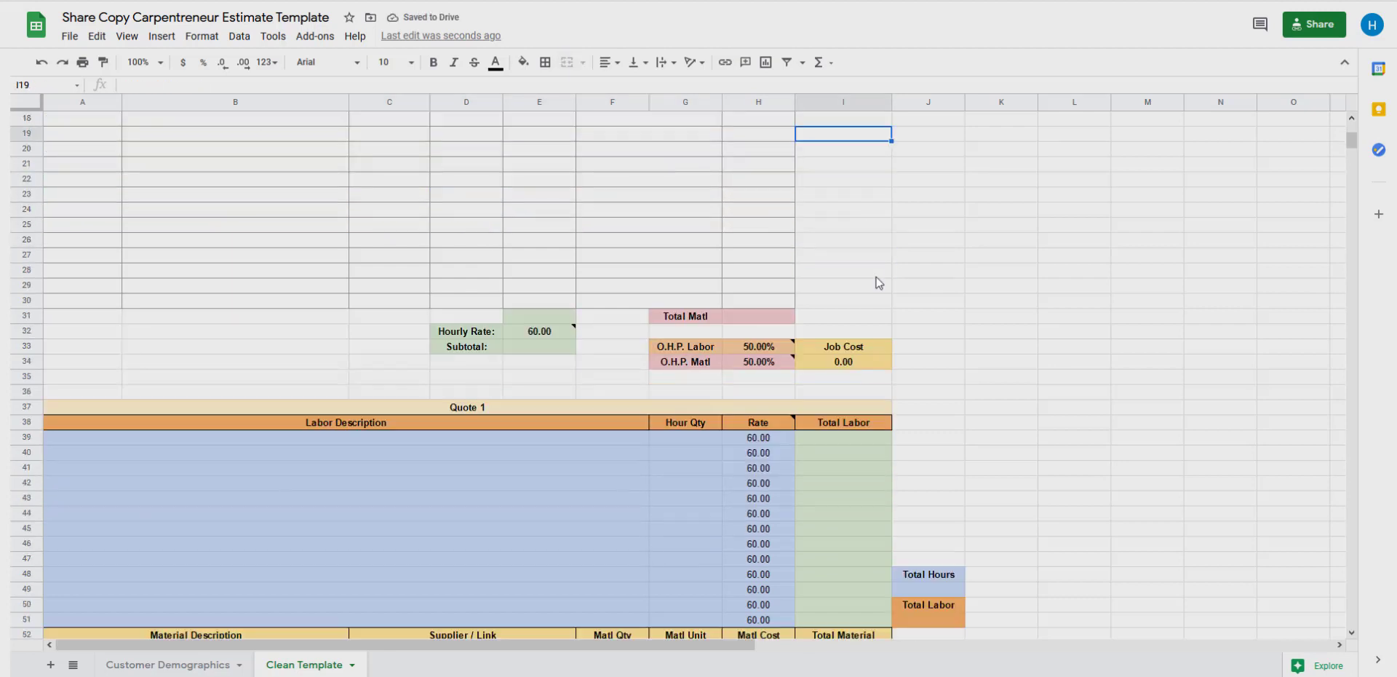
scroll(138, 235, up, 3)
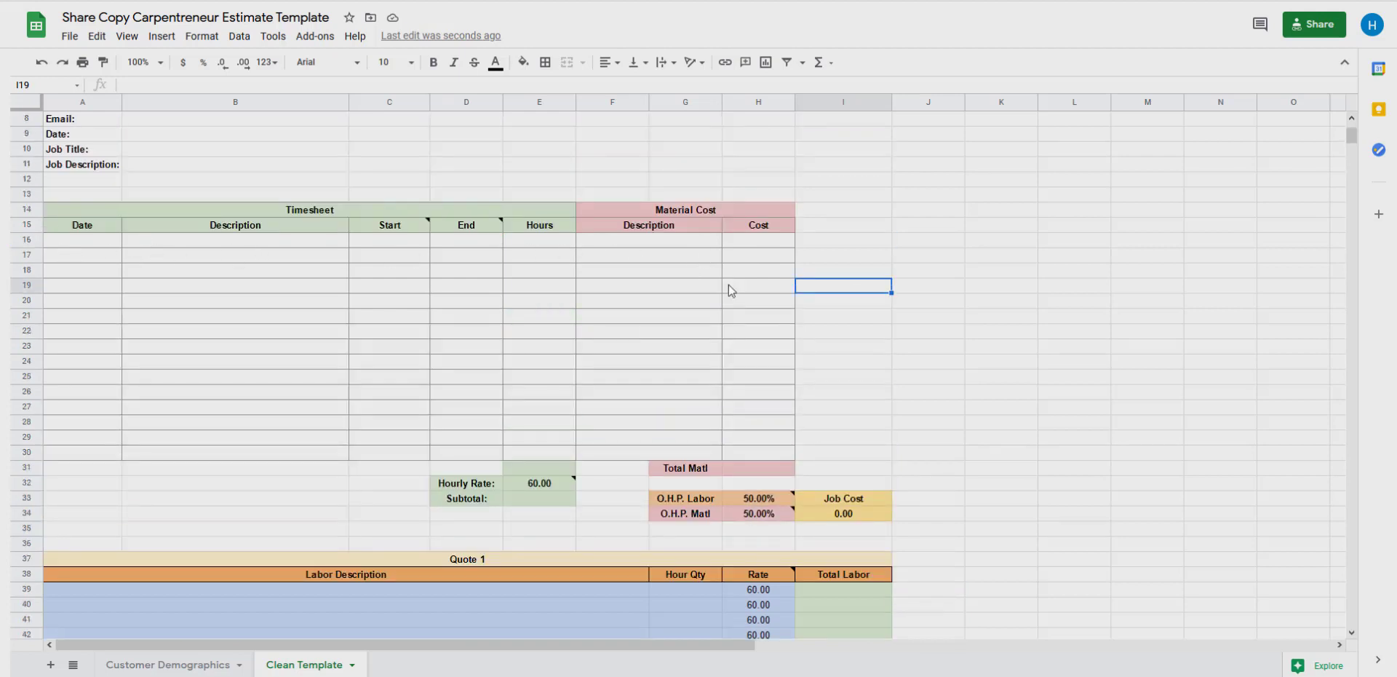
scroll(726, 312, down, 2)
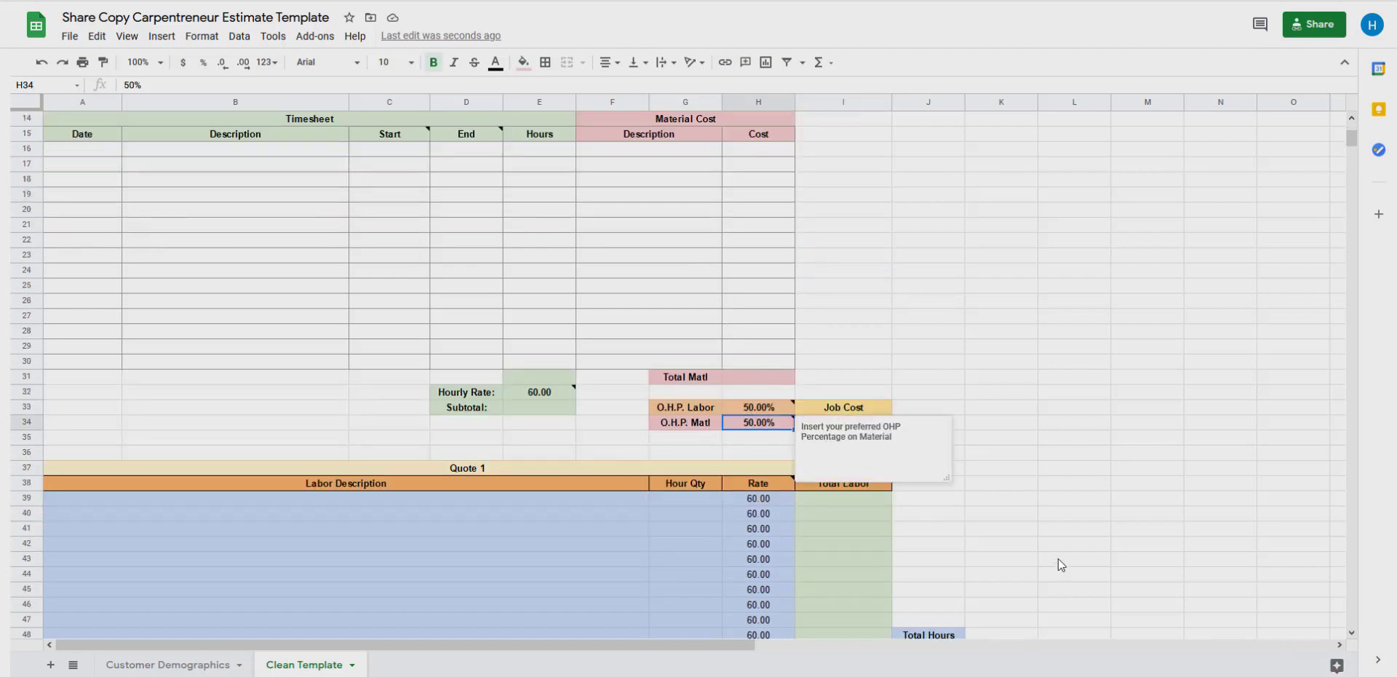
click(1066, 530)
scroll(967, 342, down, 4)
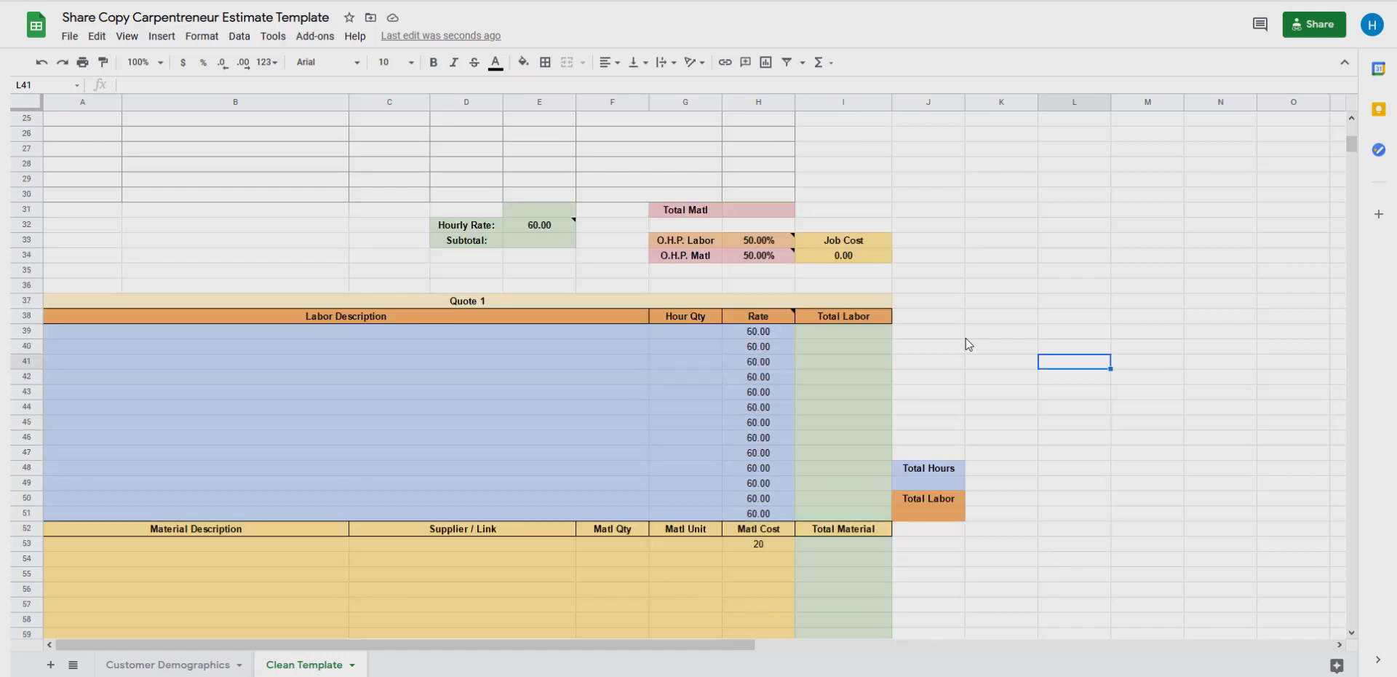
Step: Read the note on the Hourly Rate cell below the Timesheet
click(546, 232)
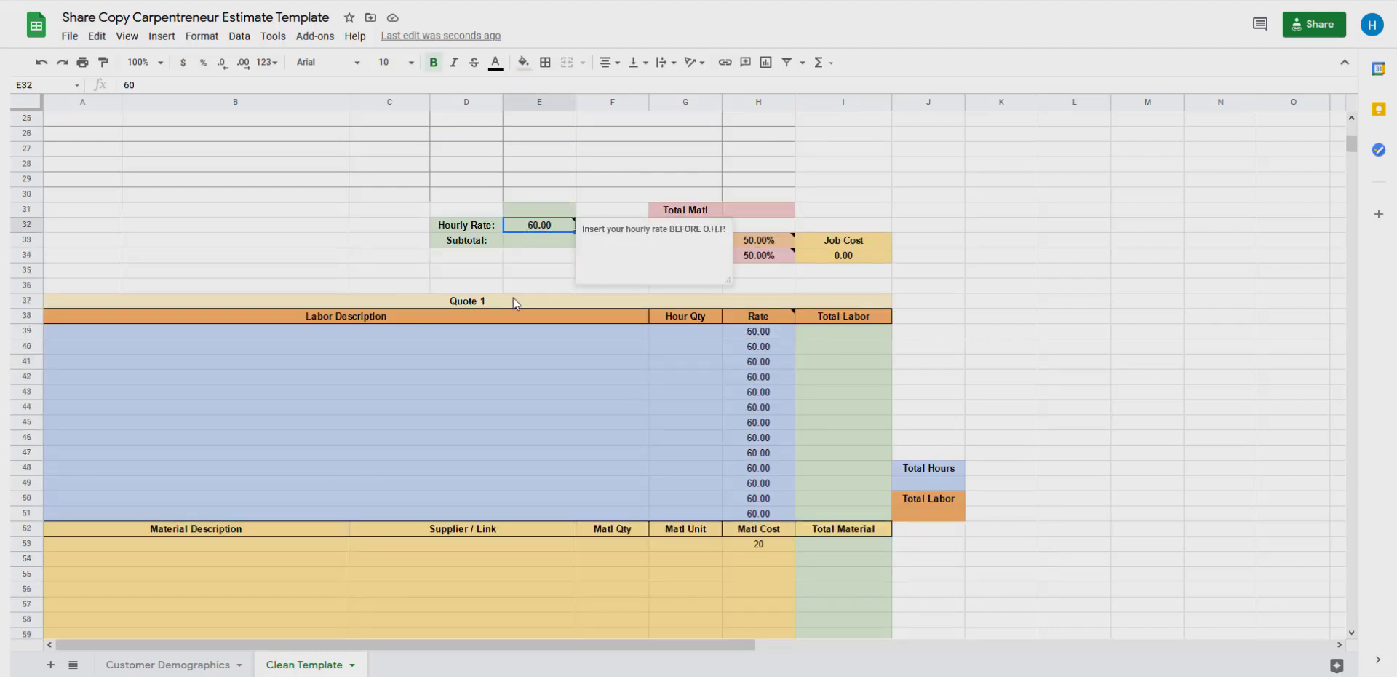
click(929, 211)
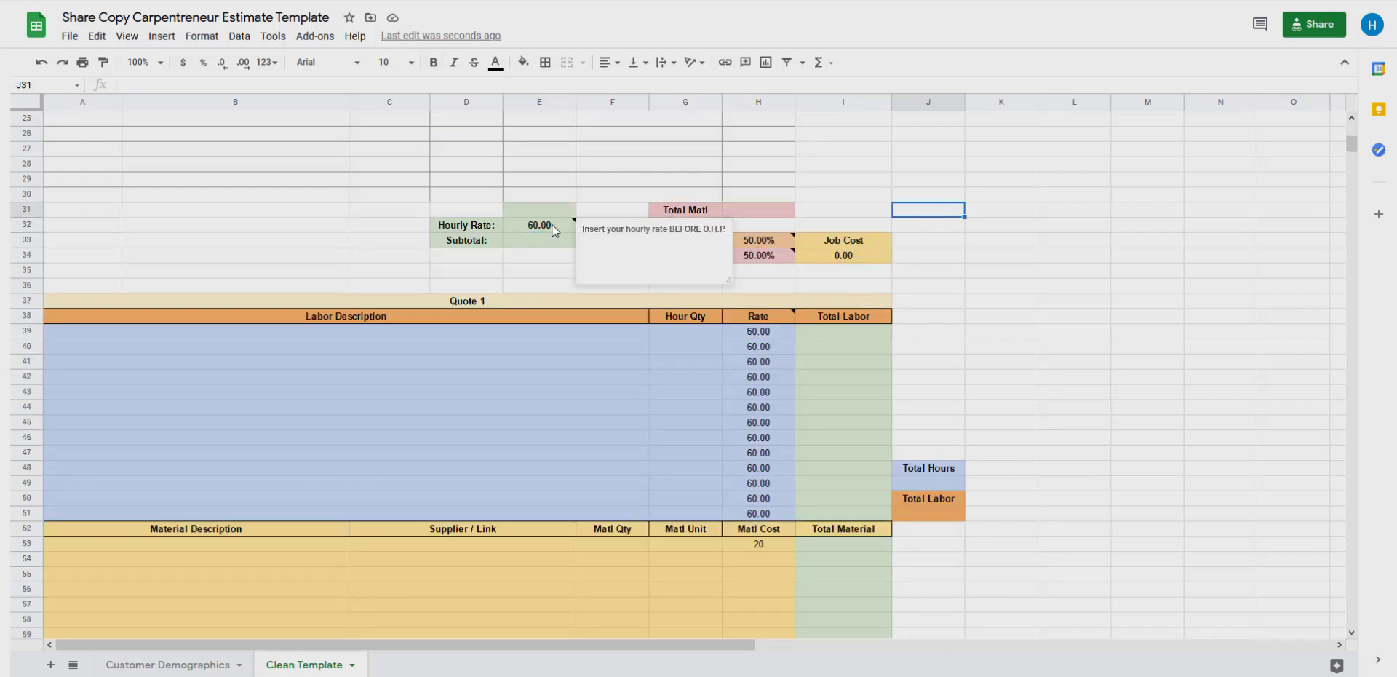
click(552, 224)
click(937, 185)
click(540, 230)
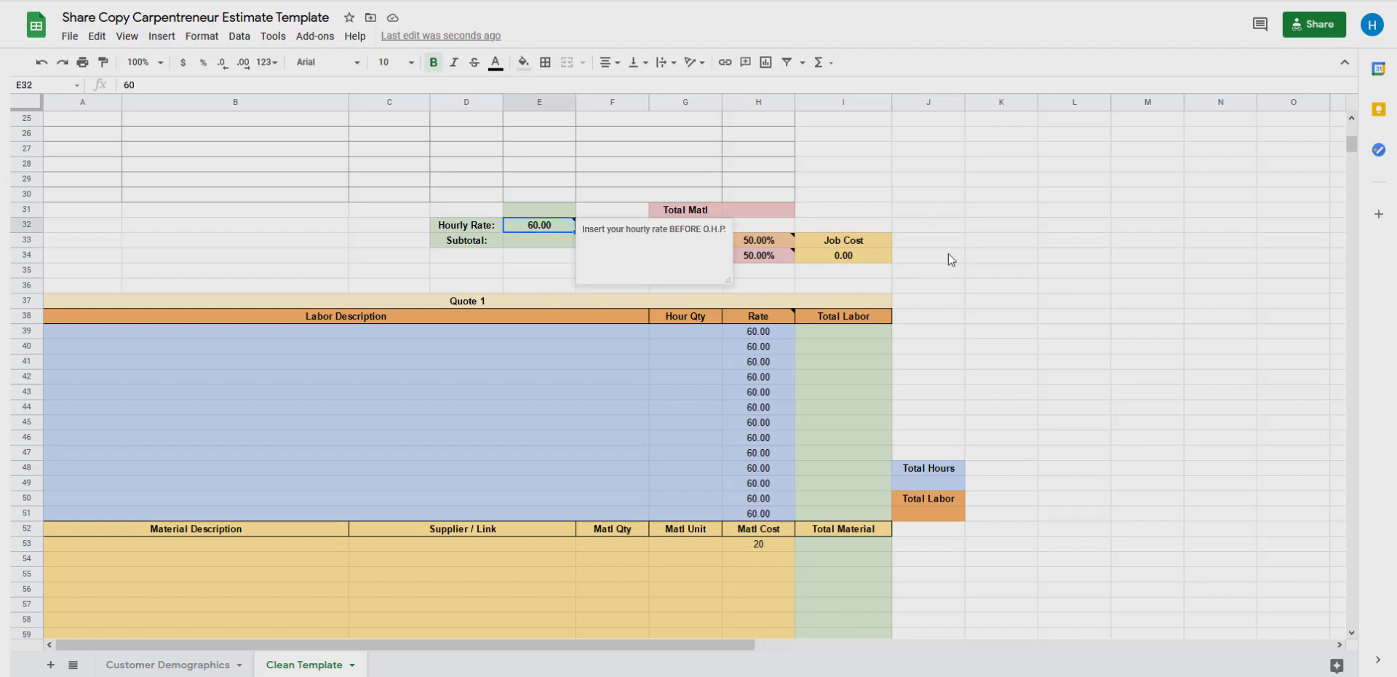
click(989, 259)
Step: Enter hour quantities of 1, 1, 1, 0.5, 0.25 and 0.35 in the first six labor rows of Quote 1
scroll(990, 262, down, 3)
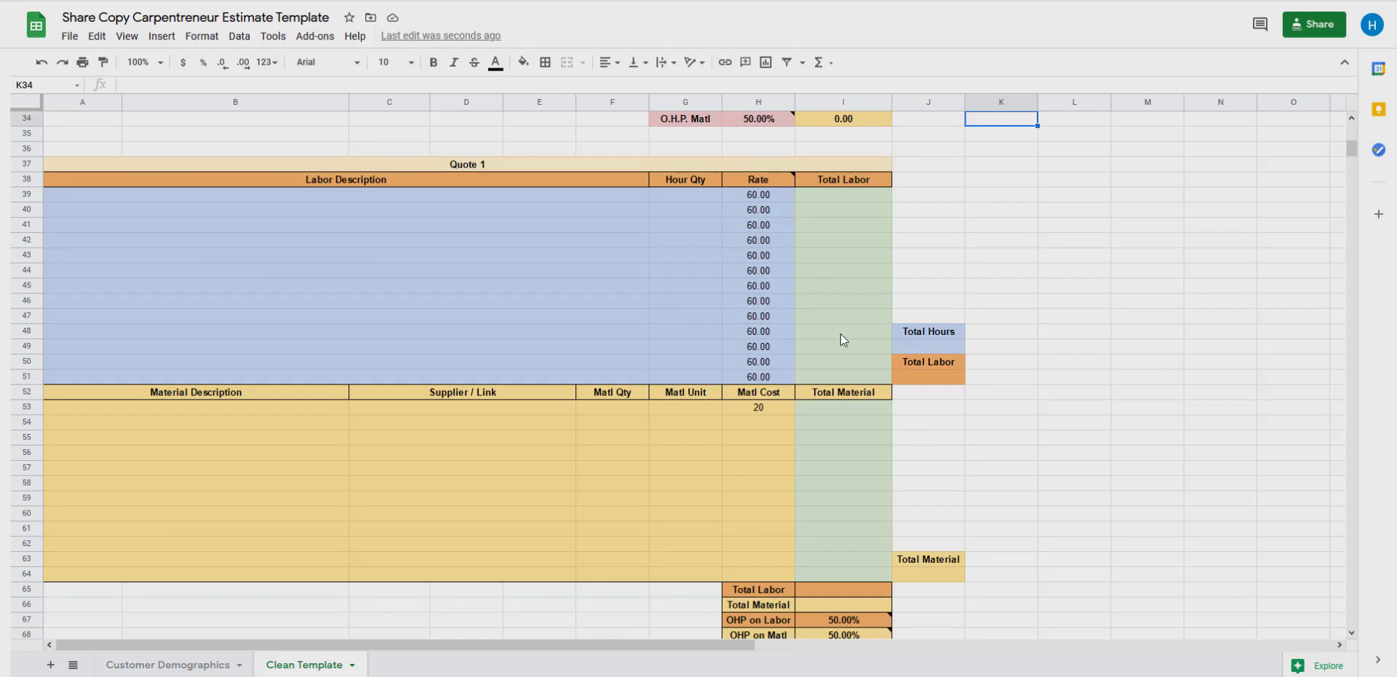
click(932, 348)
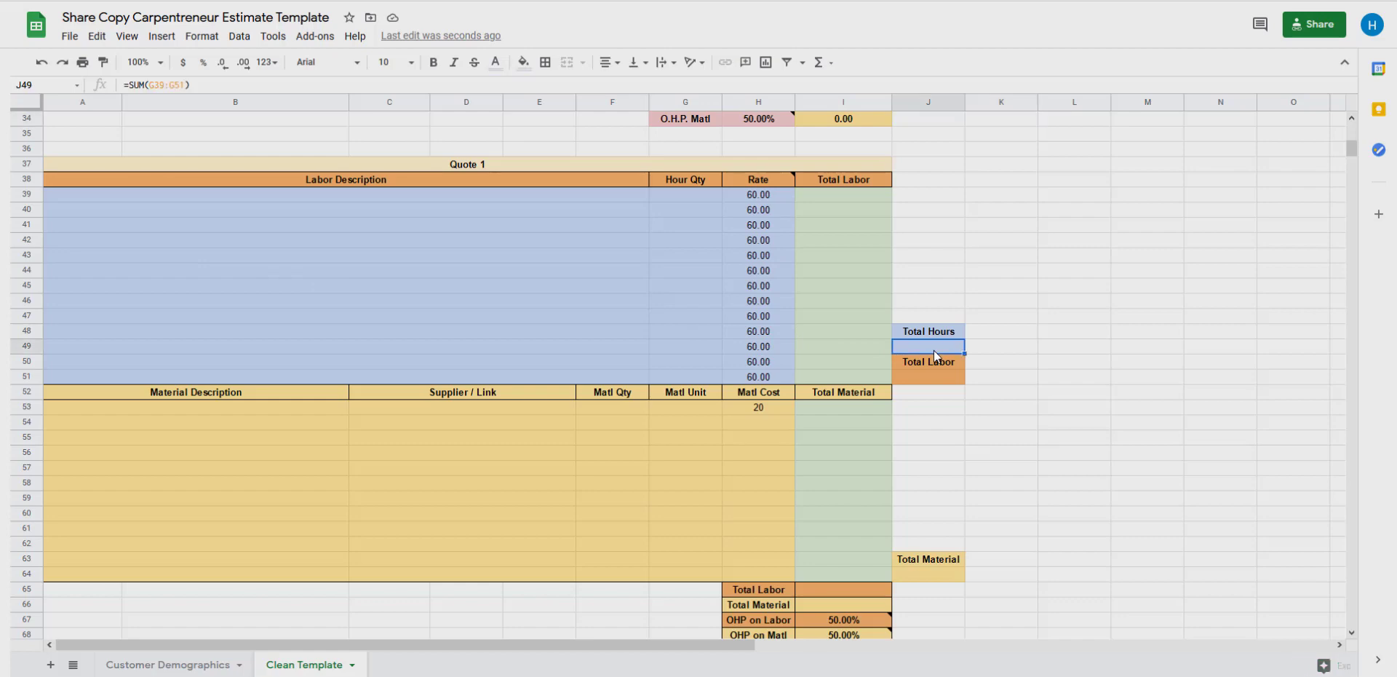
click(698, 195)
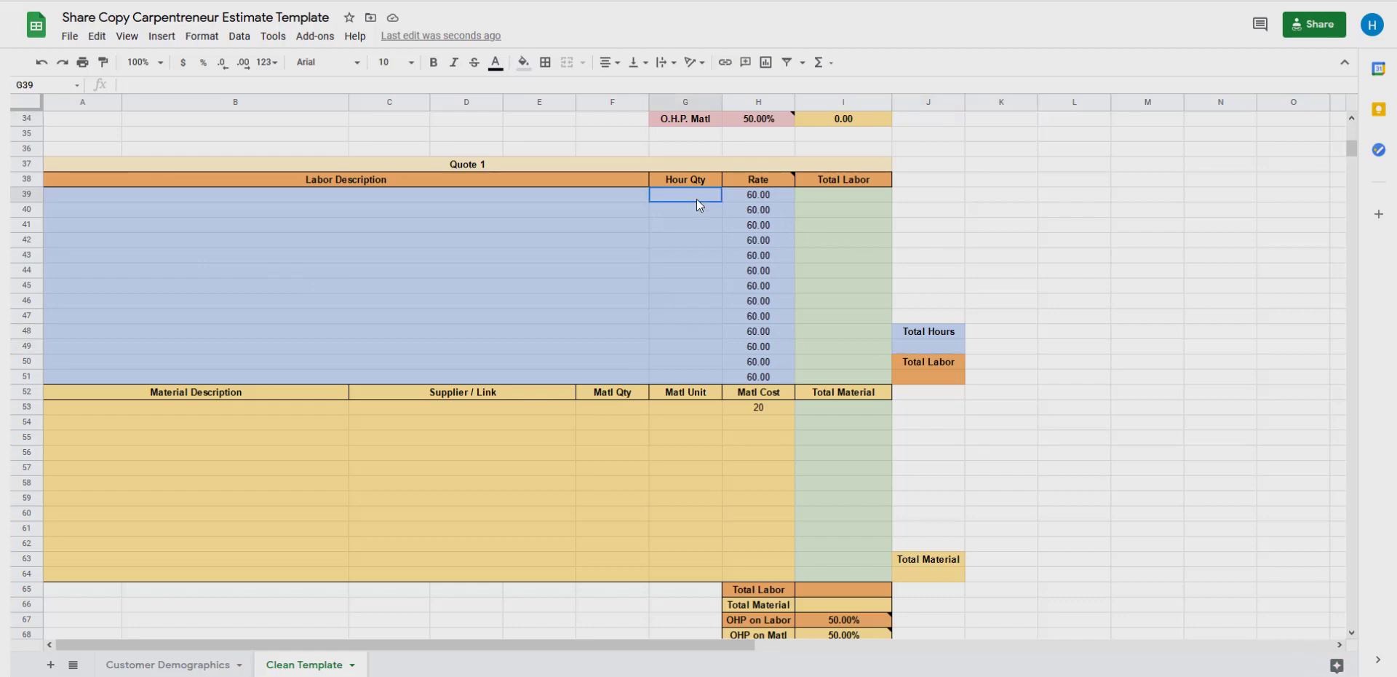
text(1)
key(Return)
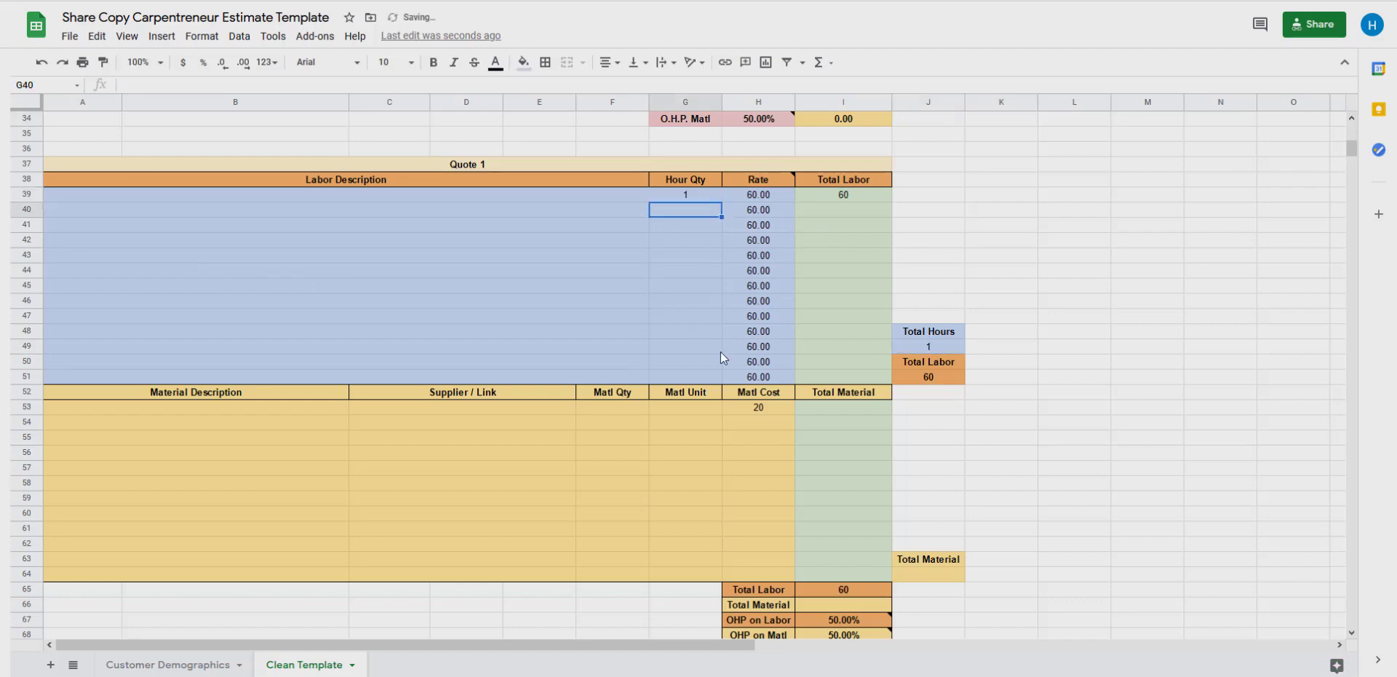
text(1)
key(Return)
text(1)
key(Return)
text(0.5)
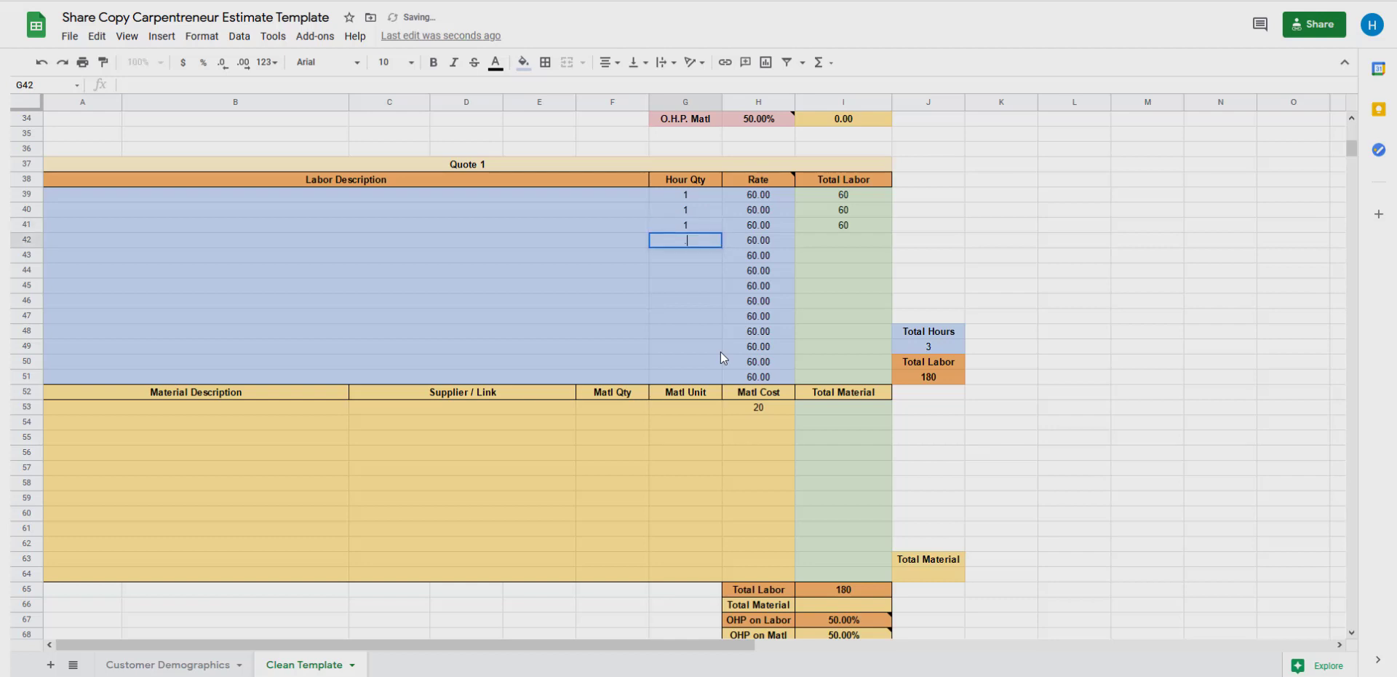
key(Return)
text(0.25)
key(Return)
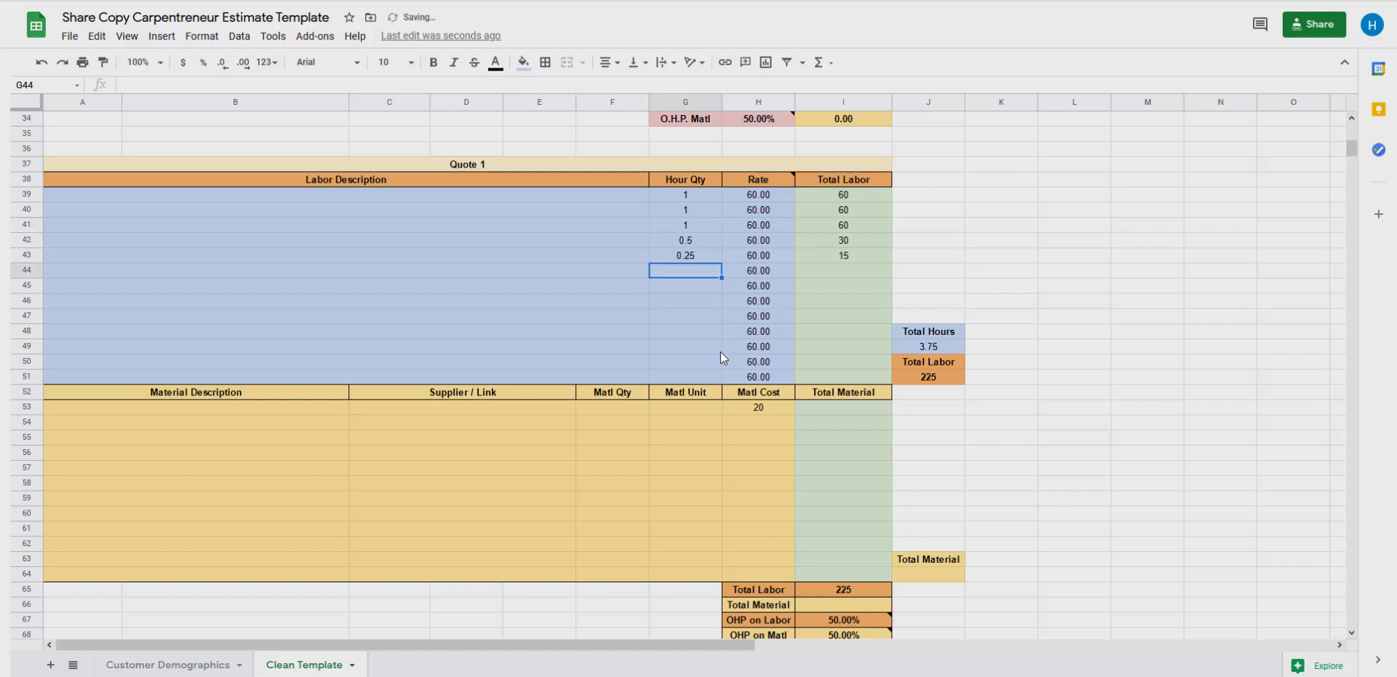
text(0.35)
key(Return)
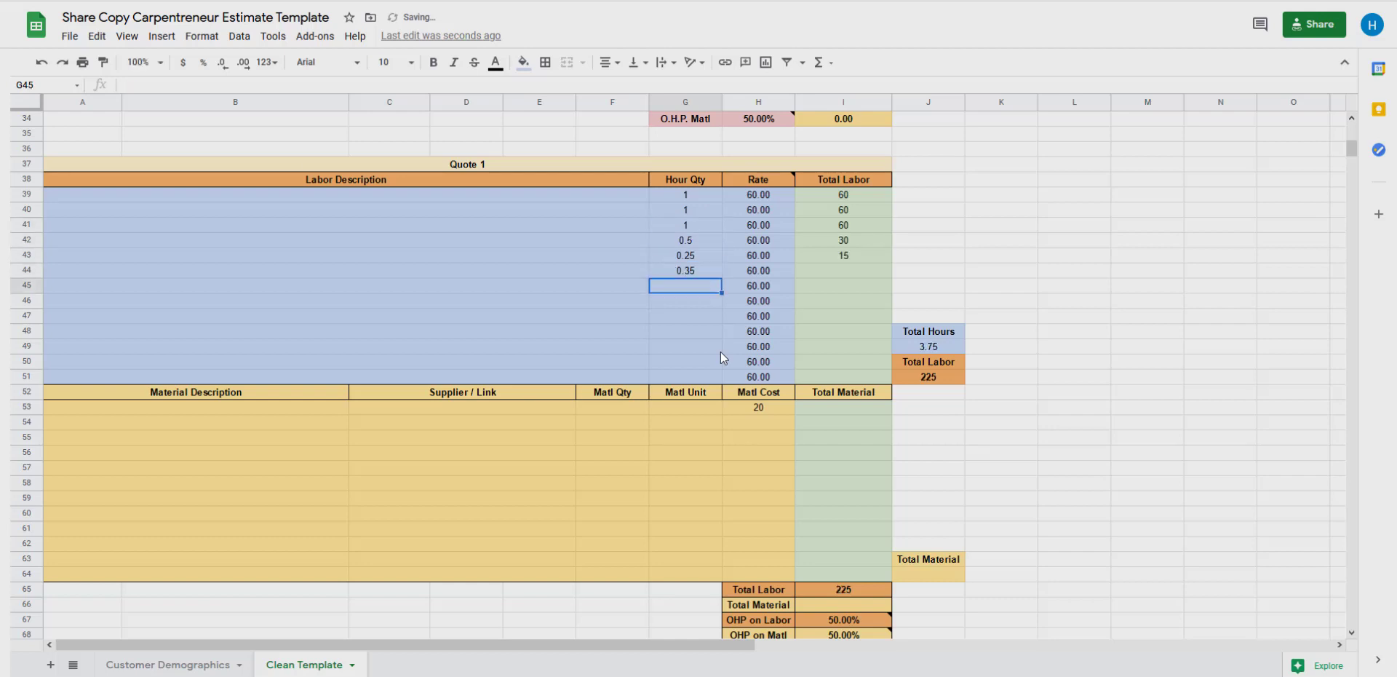
Step: Try entering 1 directly in the first Timesheet row's Hours cell, and undo it to restore the formula
scroll(734, 351, up, 5)
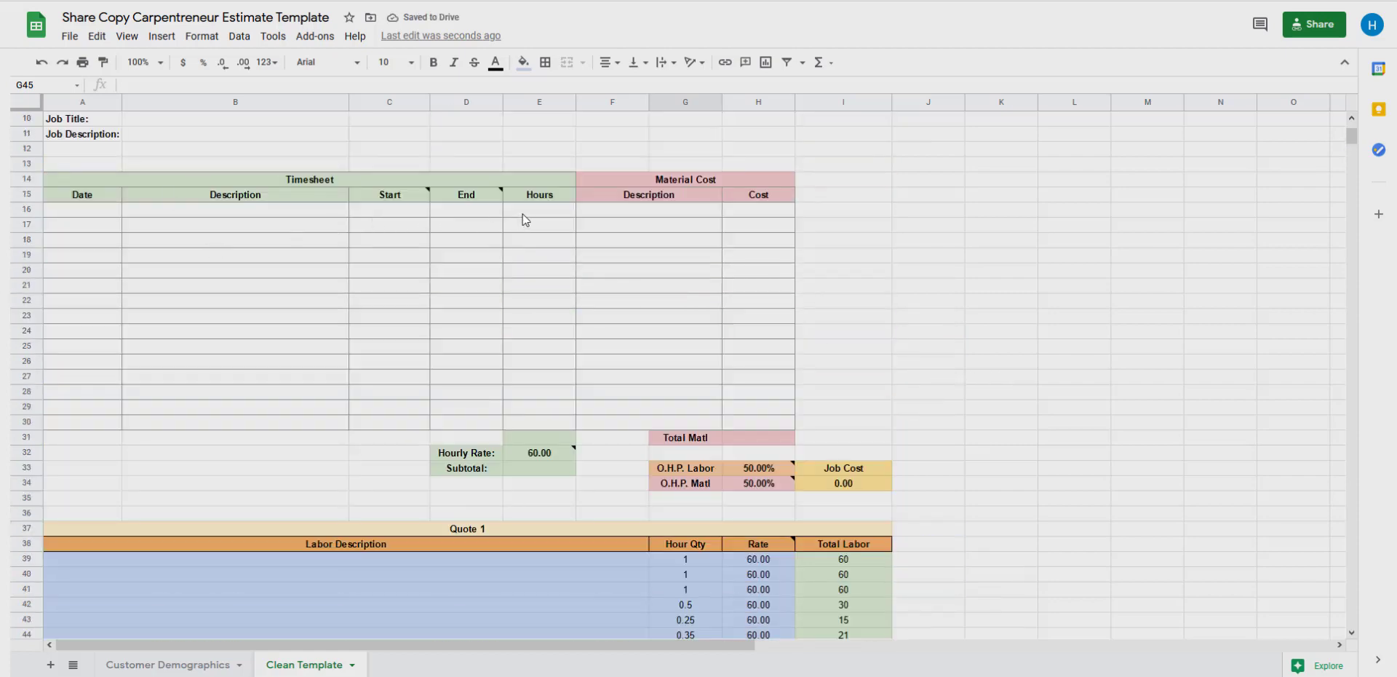
click(540, 211)
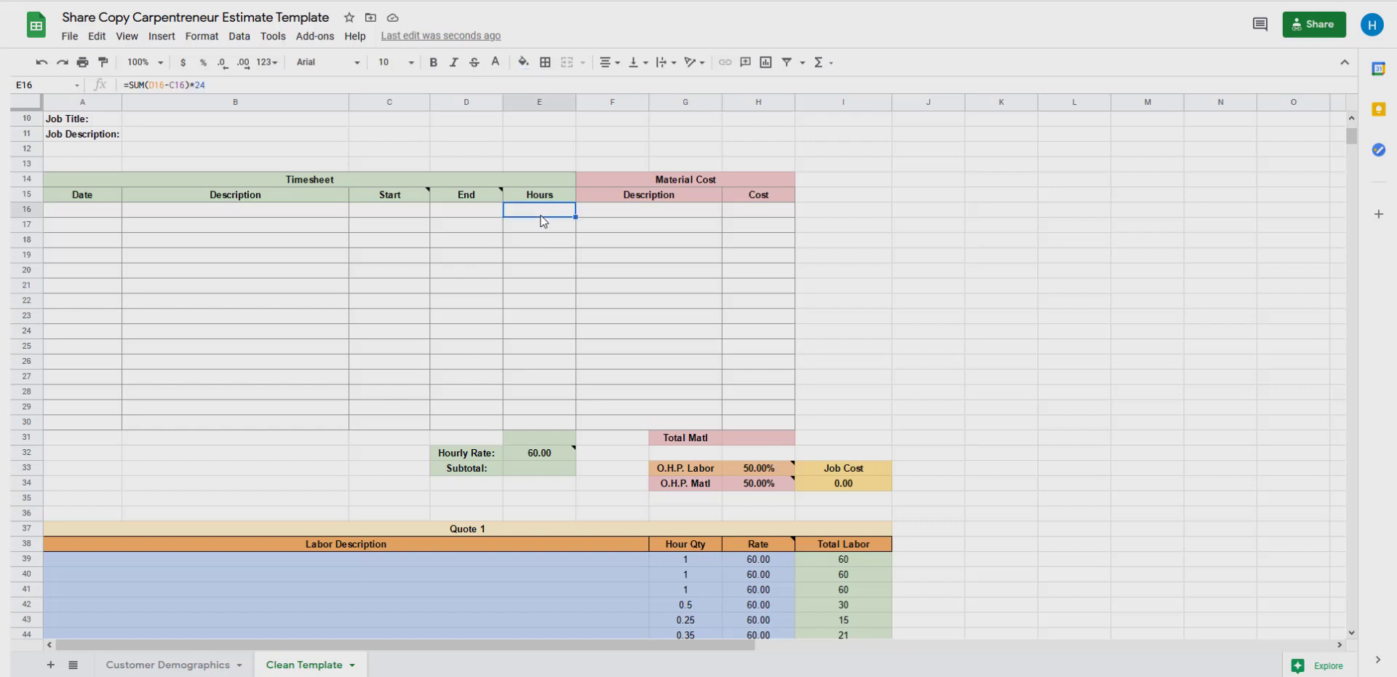
key(BackSpace)
click(846, 346)
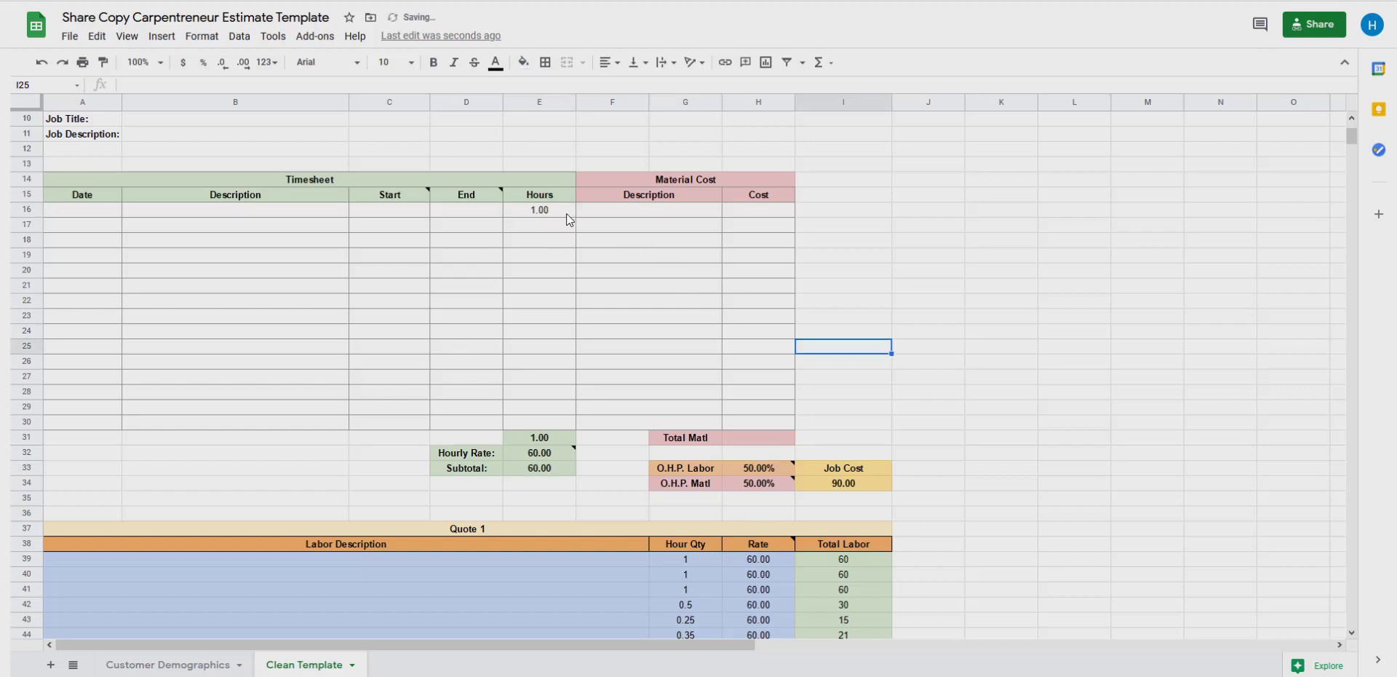
click(528, 217)
key(ctrl+z)
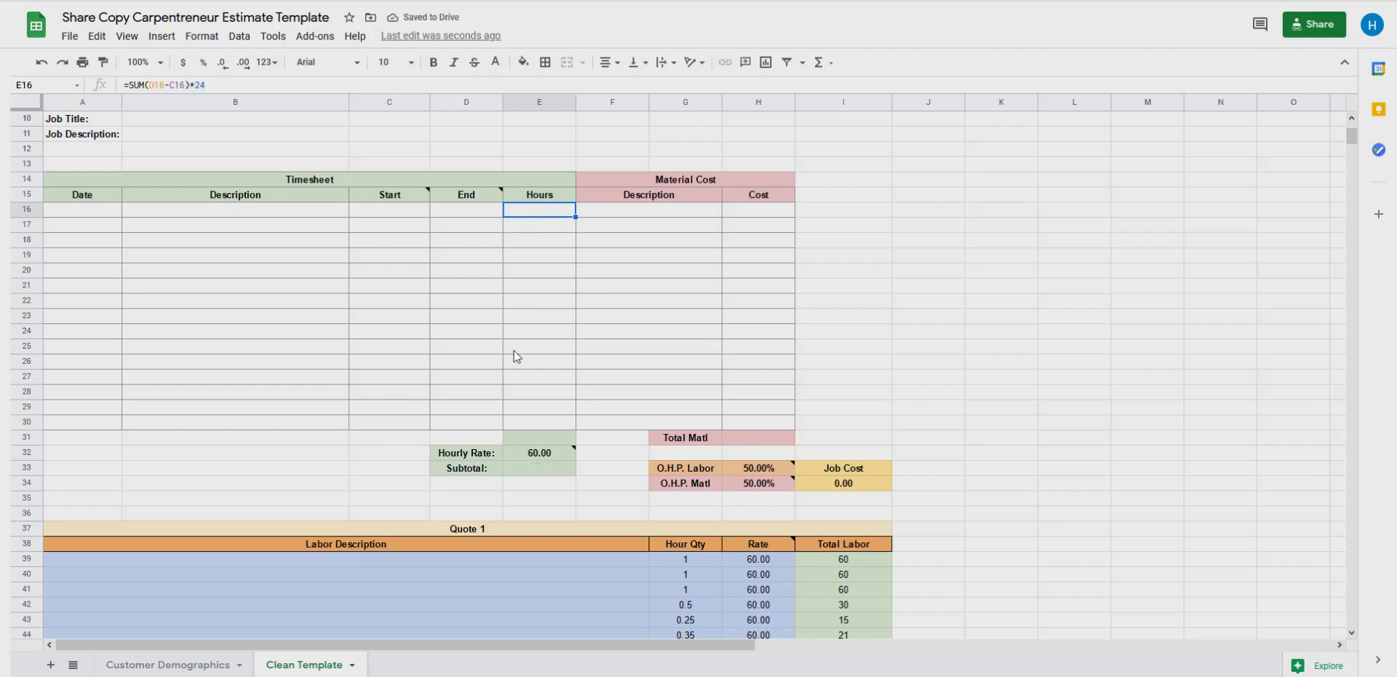
Step: Compare the Timesheet's total hours formula with the Total Hours cell in Quote 1
click(527, 440)
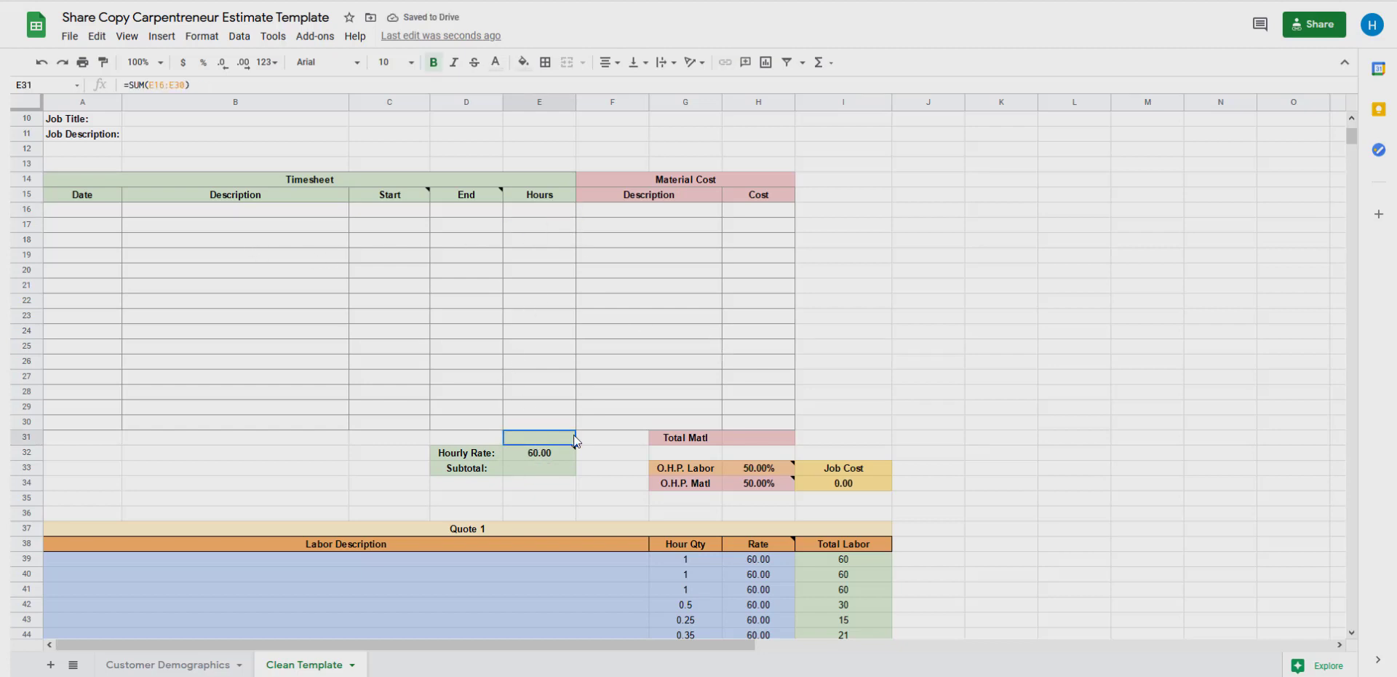
scroll(773, 366, down, 1)
scroll(773, 366, down, 5)
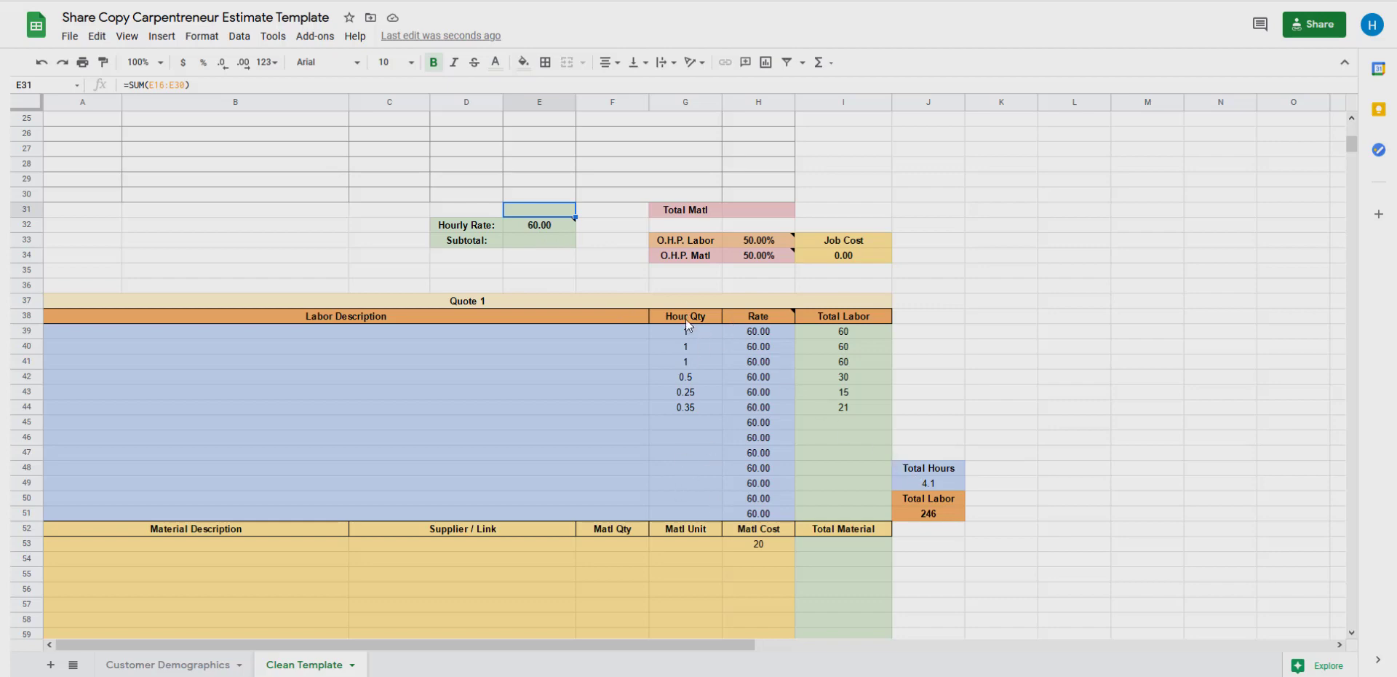
scroll(678, 481, down, 3)
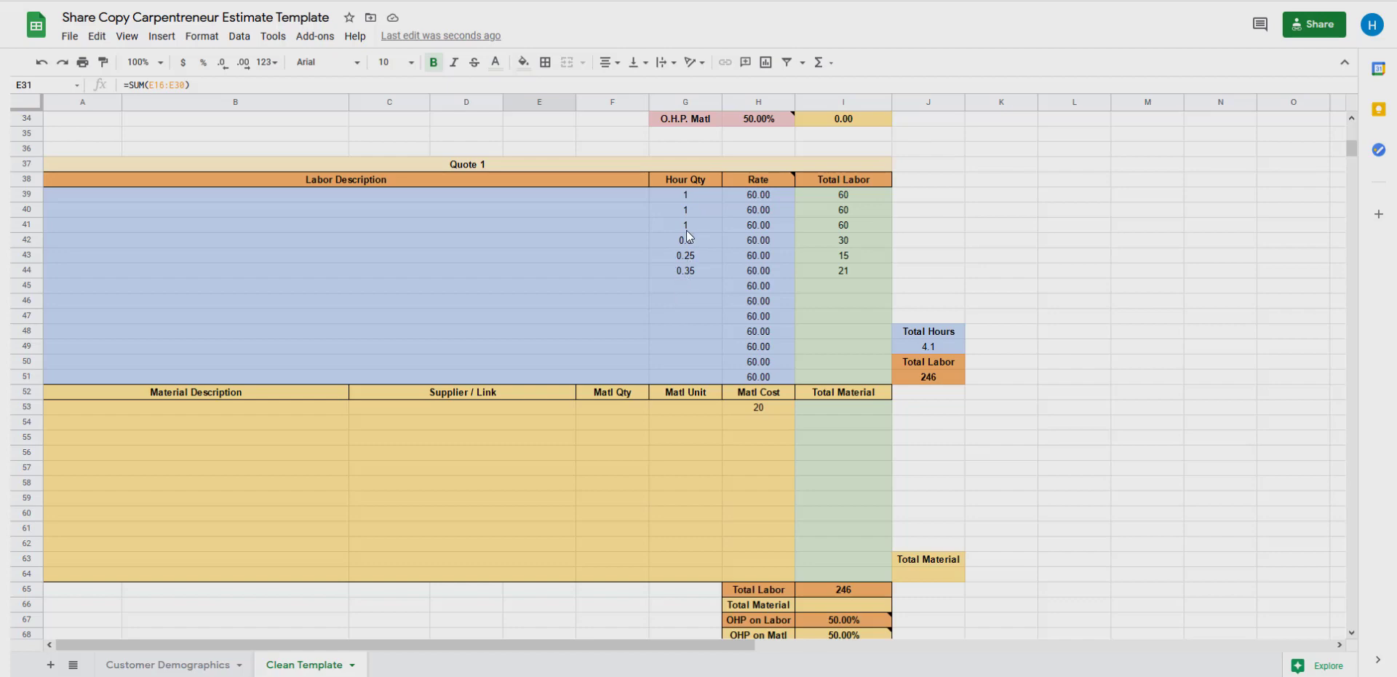
click(922, 347)
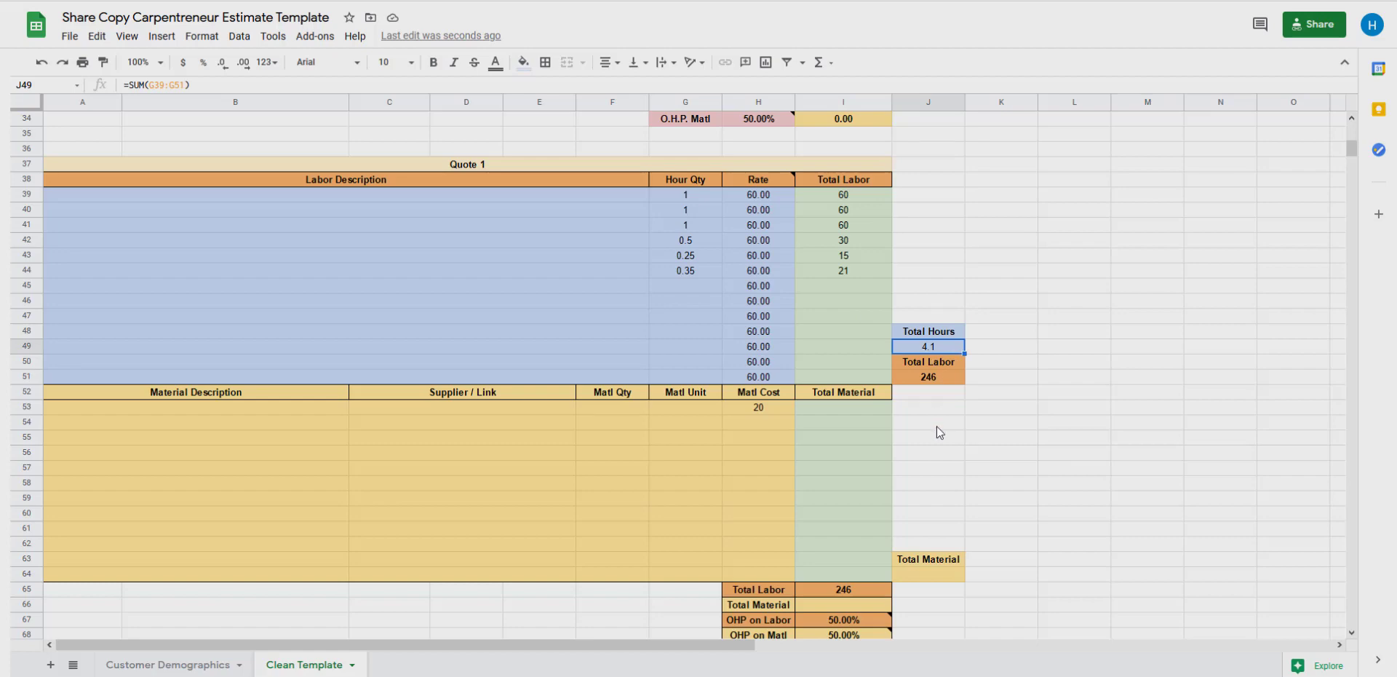
Step: Clear the entered hour quantities from the labor rows of Quote 1
drag(700, 286, 703, 203)
key(Delete)
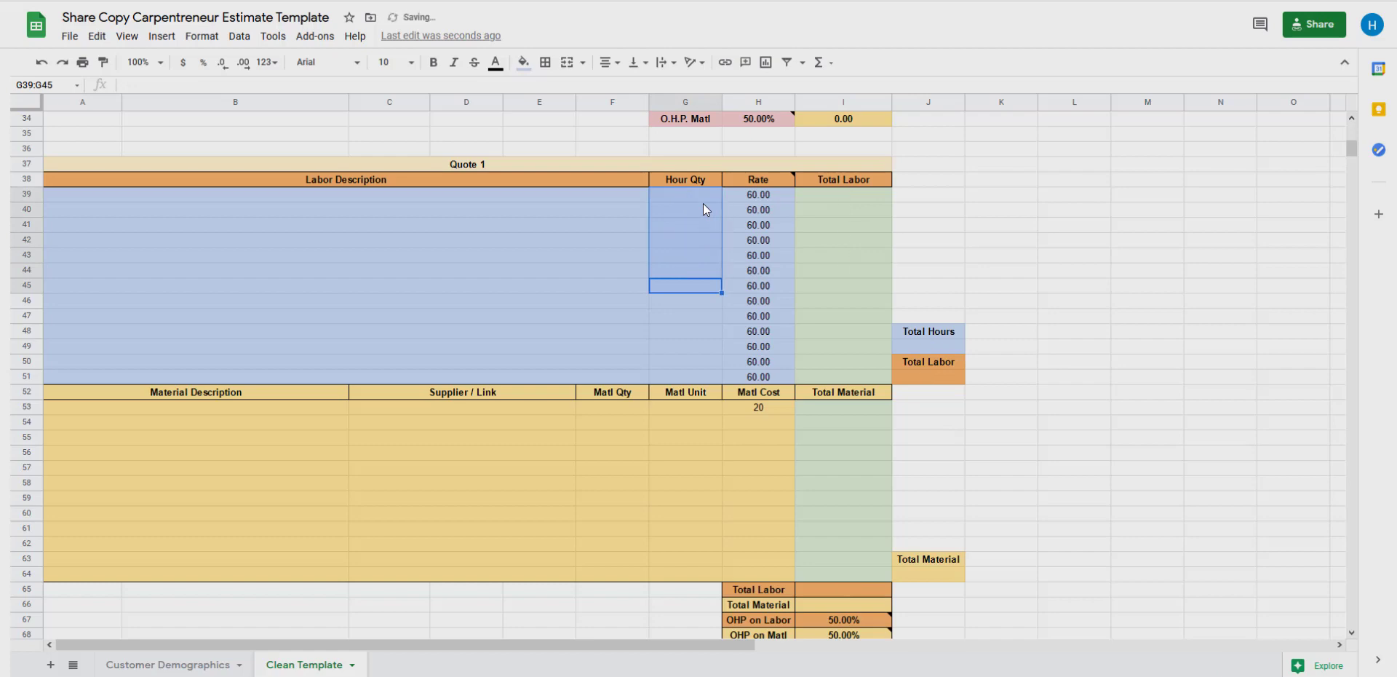
click(1021, 203)
scroll(1021, 201, up, 10)
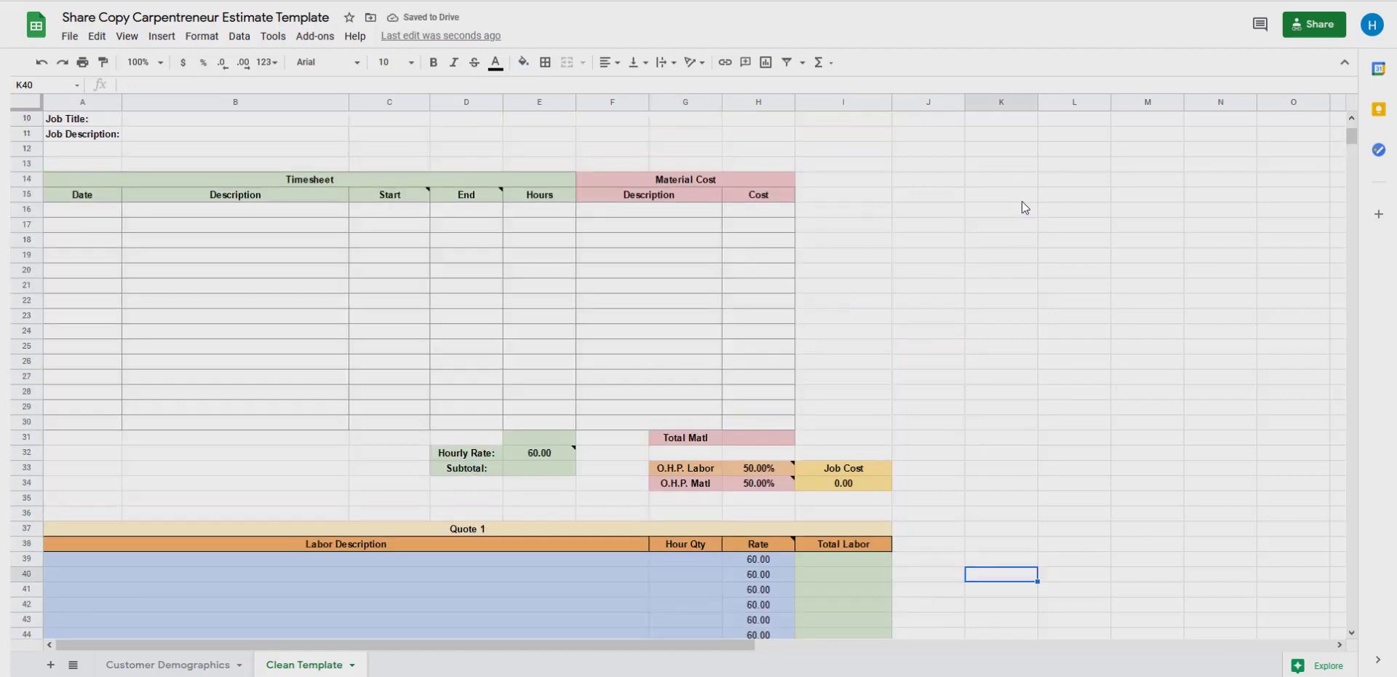
Step: Examine the OHP on Labor and OHP on Matl rows below Quote 1 and read the note on the material percentage
scroll(854, 287, down, 10)
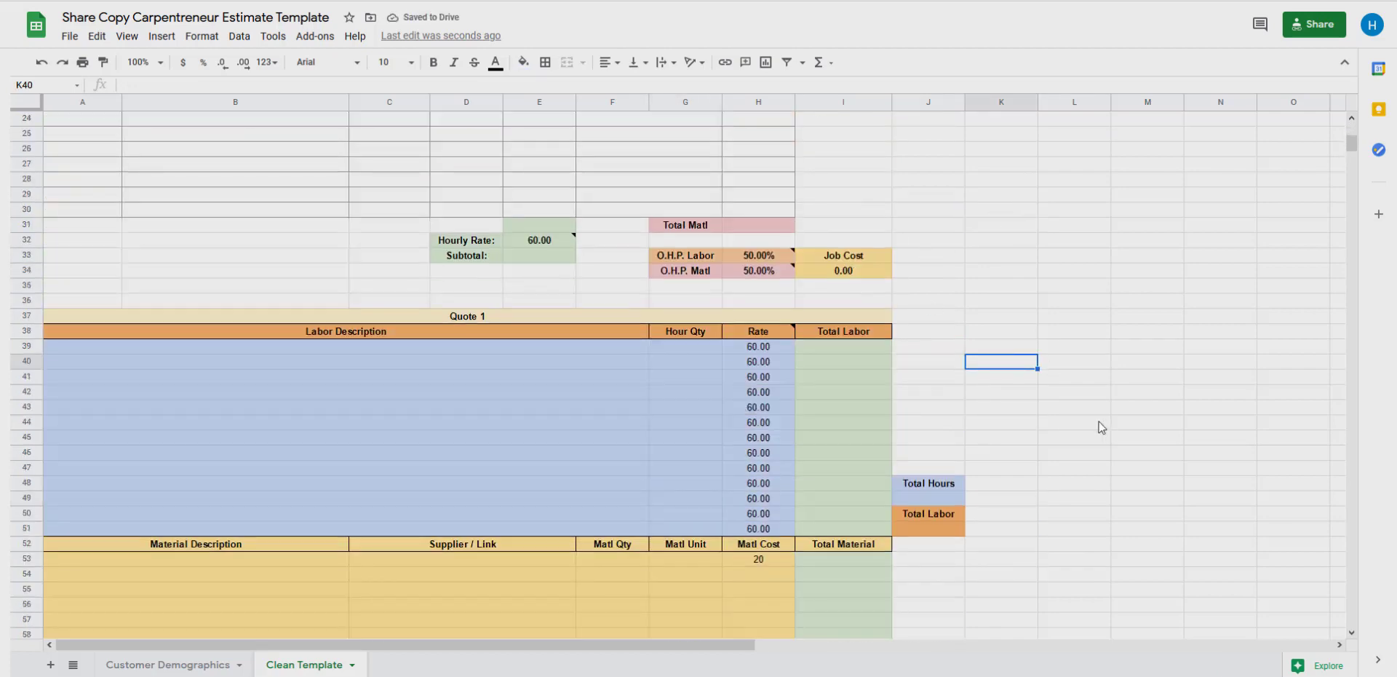
scroll(1071, 425, down, 3)
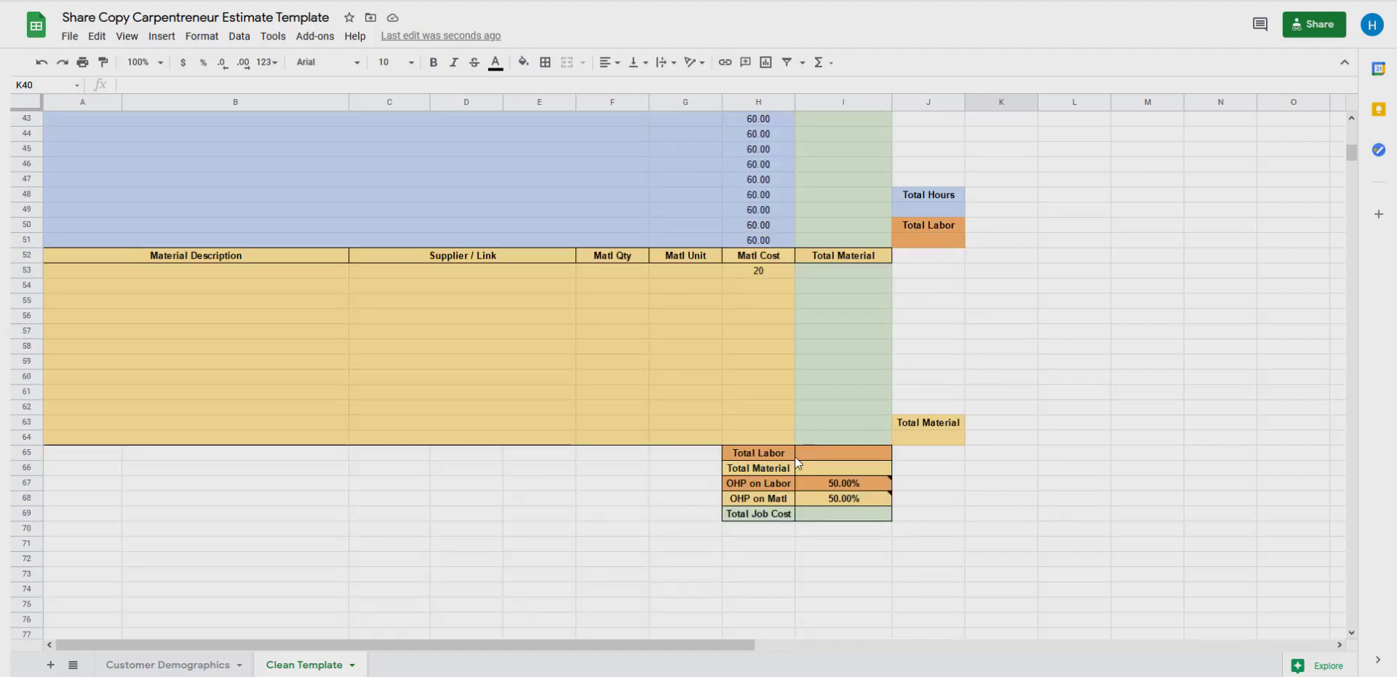
click(755, 484)
click(766, 502)
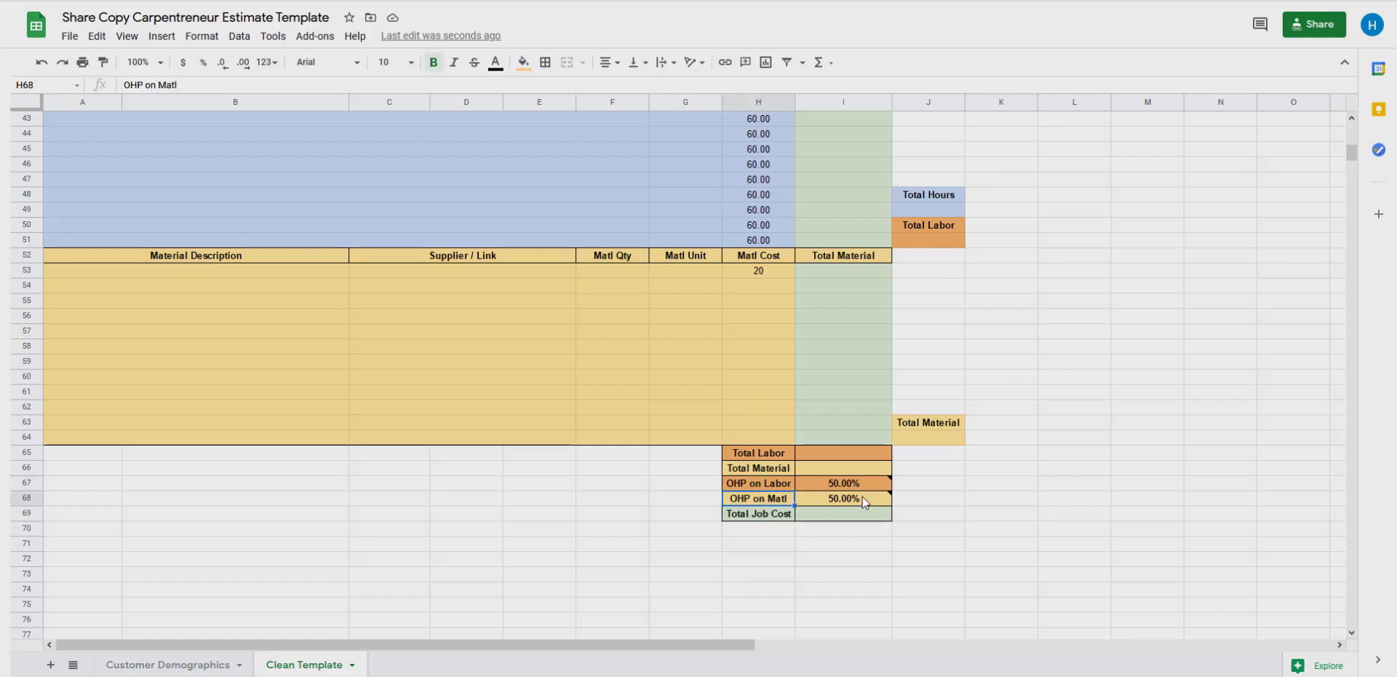
click(923, 572)
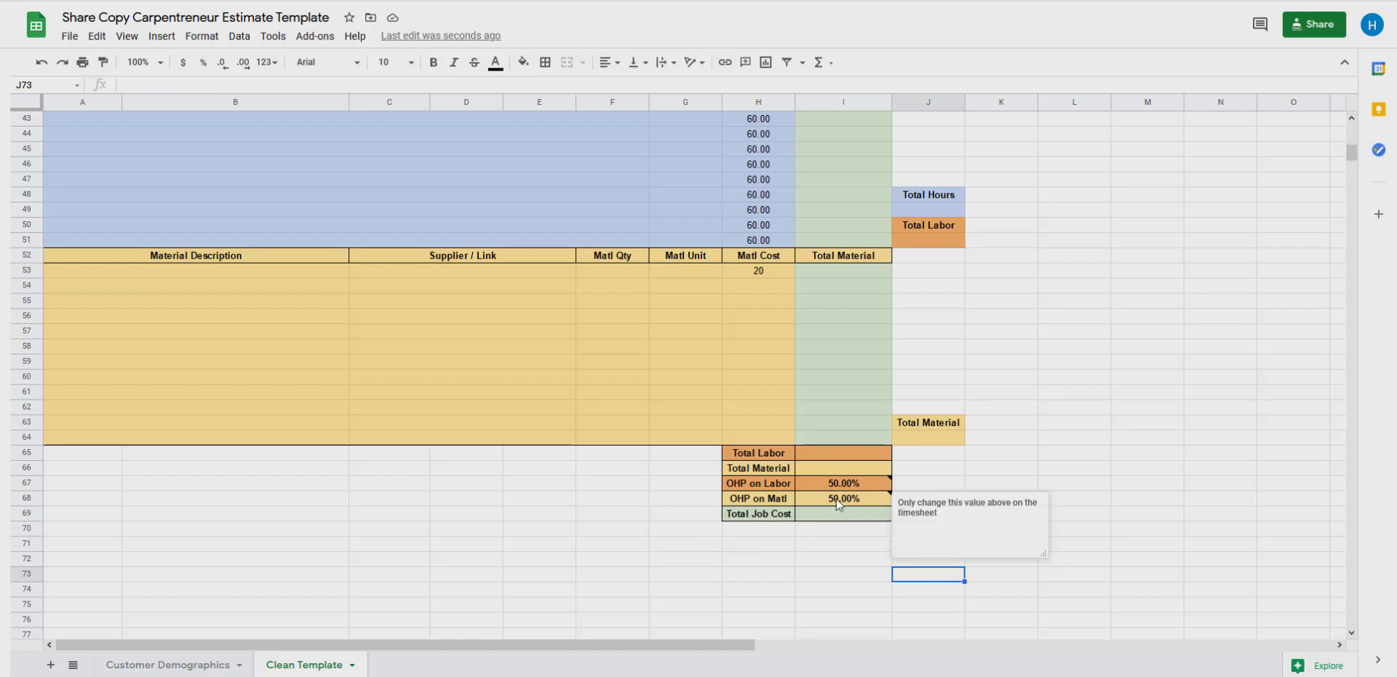
Step: Set the O.H.P. Matl percentage below the Timesheet's Material Cost section to 20%
scroll(982, 394, up, 5)
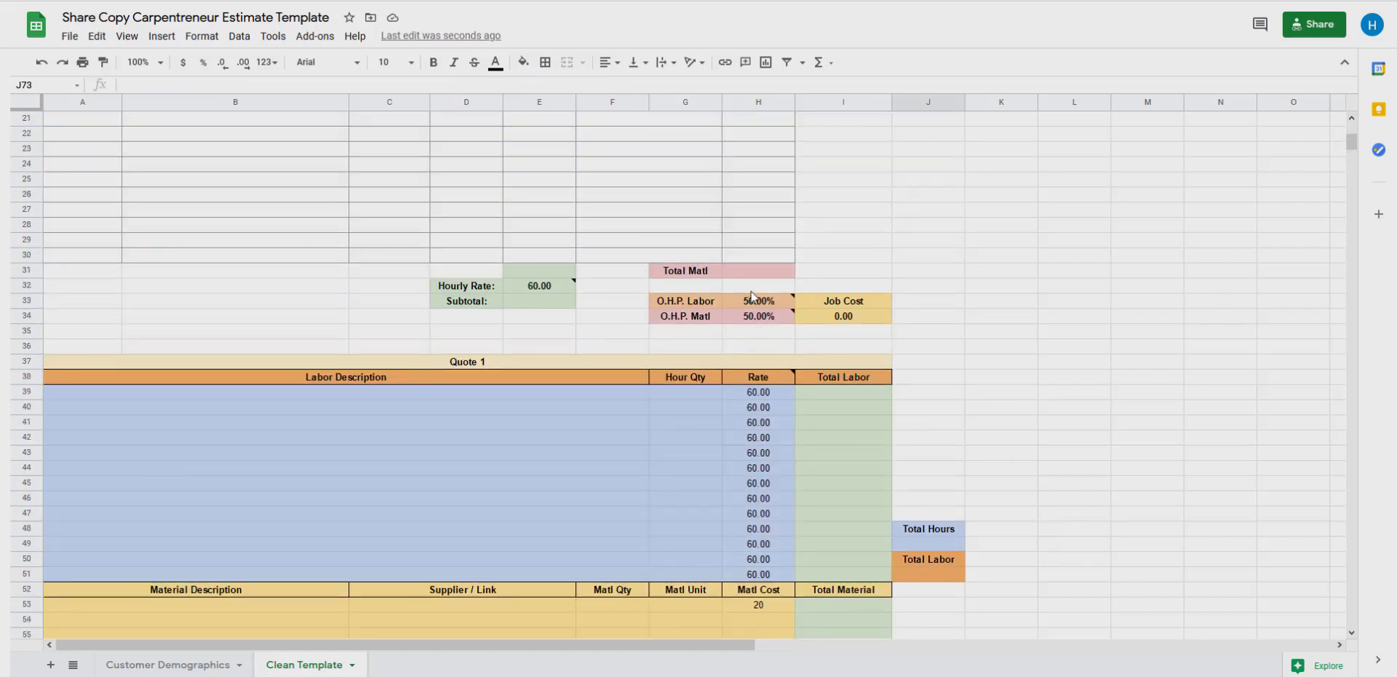
click(753, 316)
text(20)
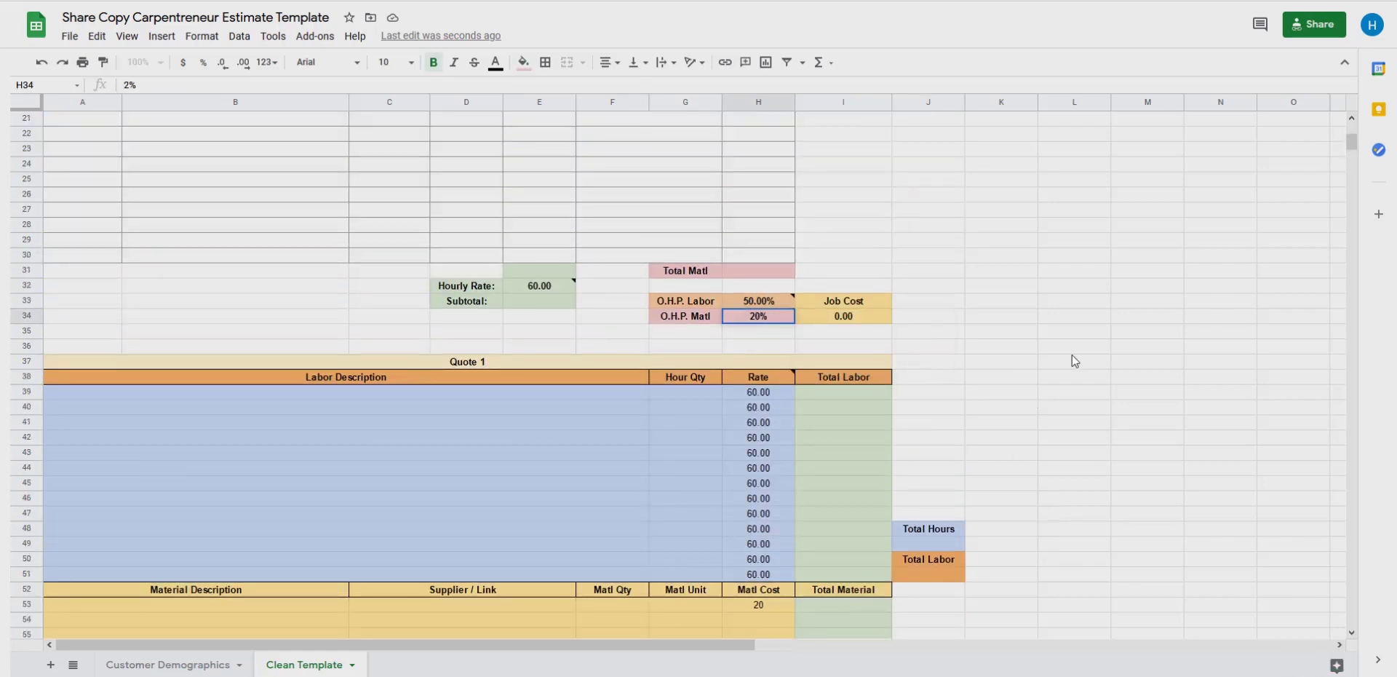
key(Return)
Step: Check the OHP on Matl percentage in the Quote 1 summary and the formula behind it
scroll(1055, 355, down, 1)
scroll(1052, 356, down, 6)
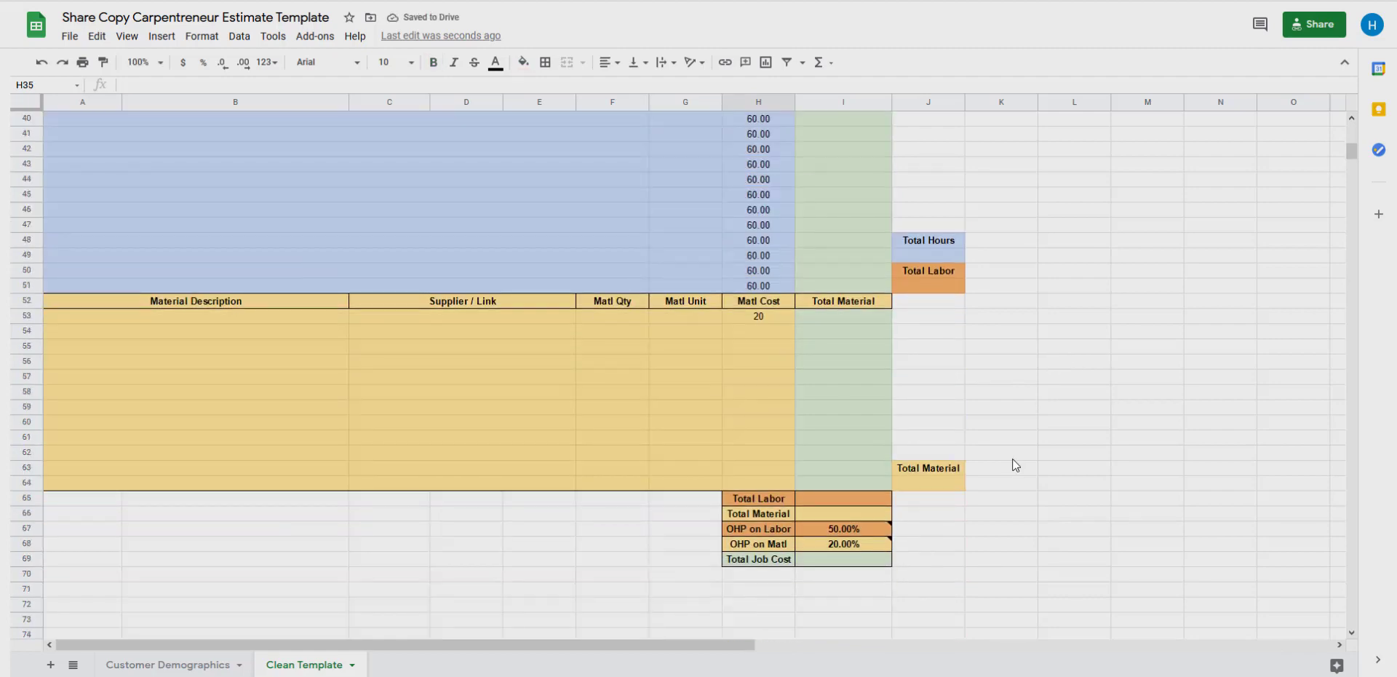
click(841, 542)
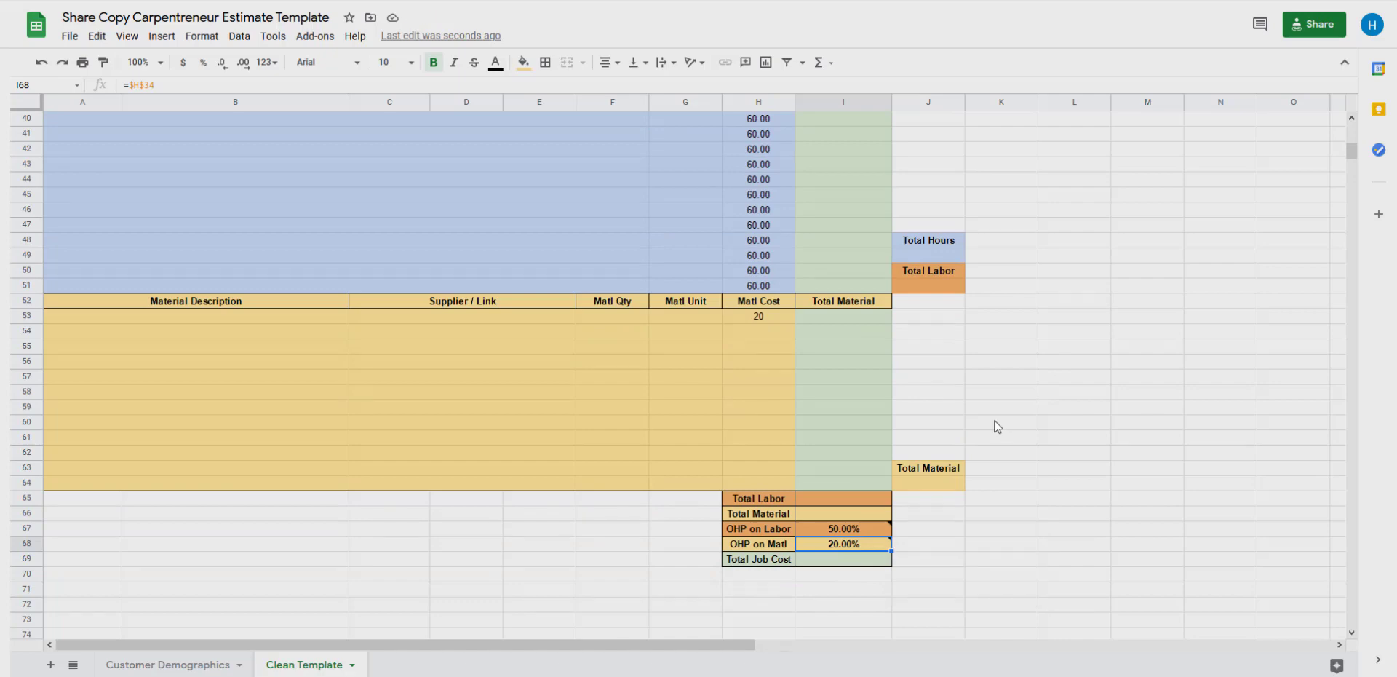
Step: Inspect the Total Job Cost formula in the summary below Quote 1
scroll(995, 426, up, 5)
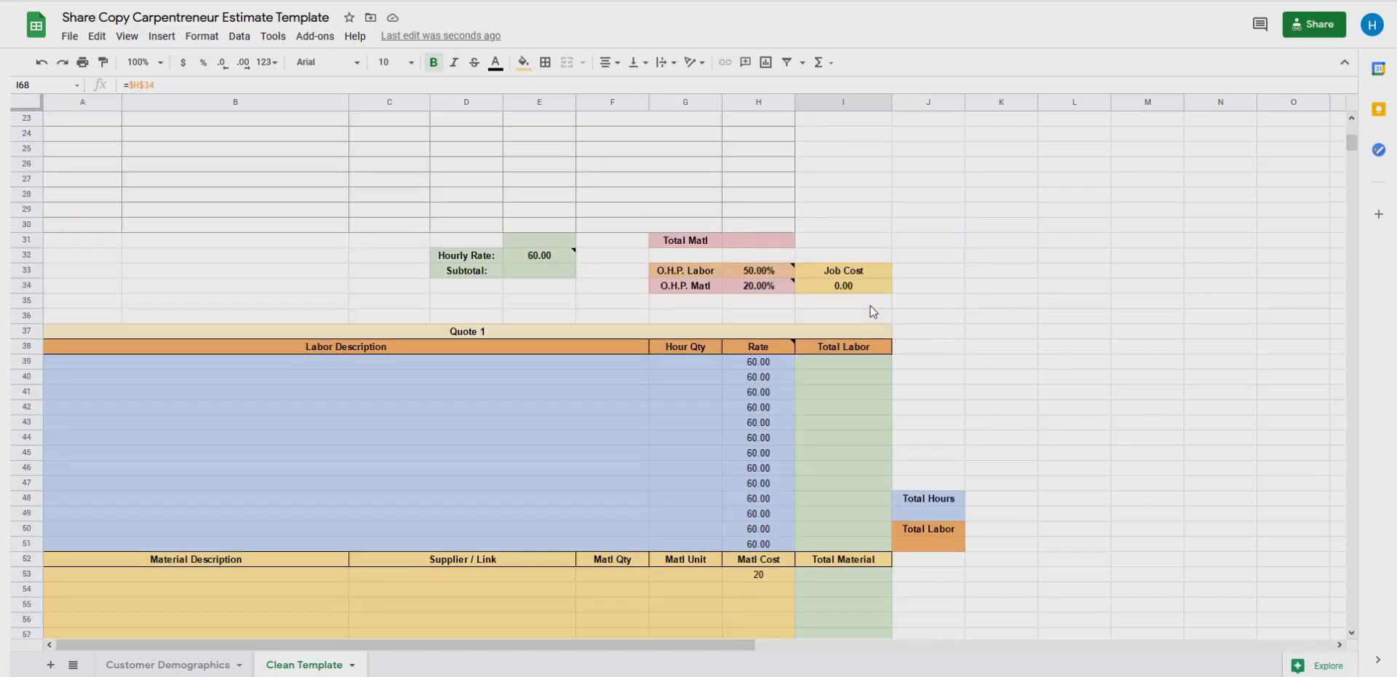
scroll(869, 314, up, 7)
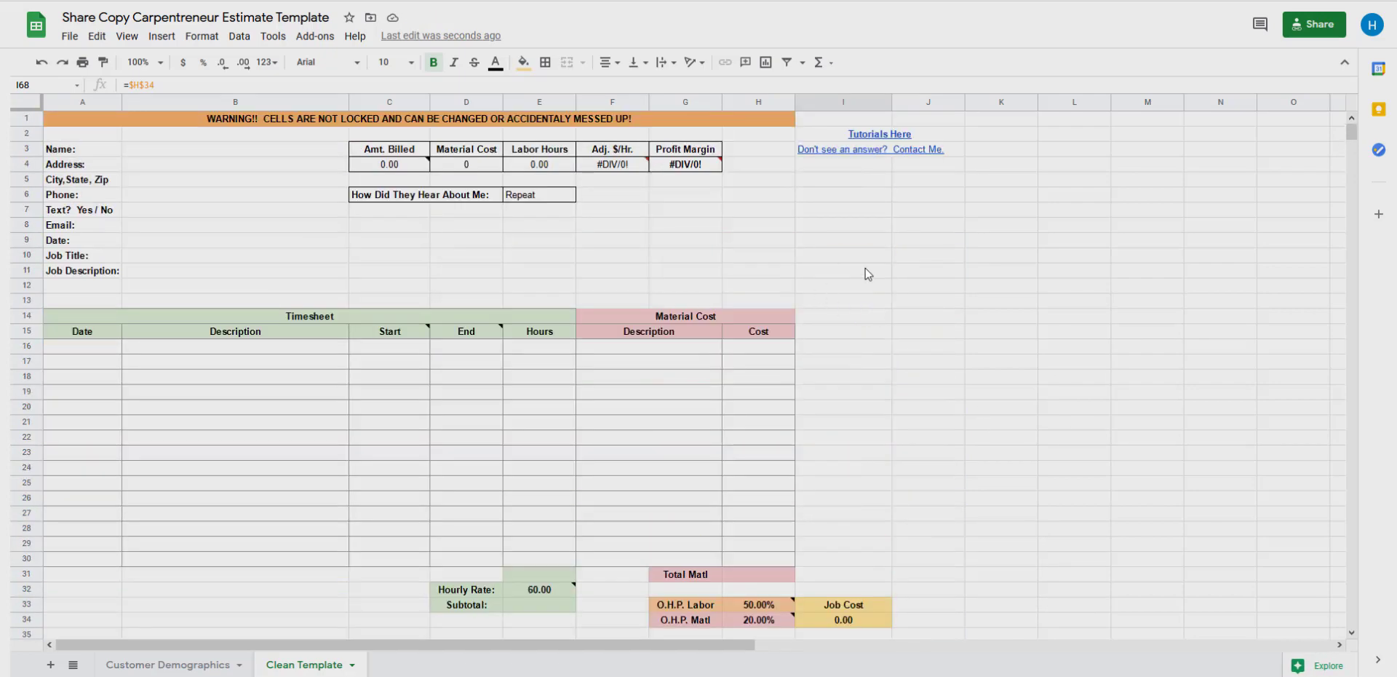
scroll(867, 280, down, 15)
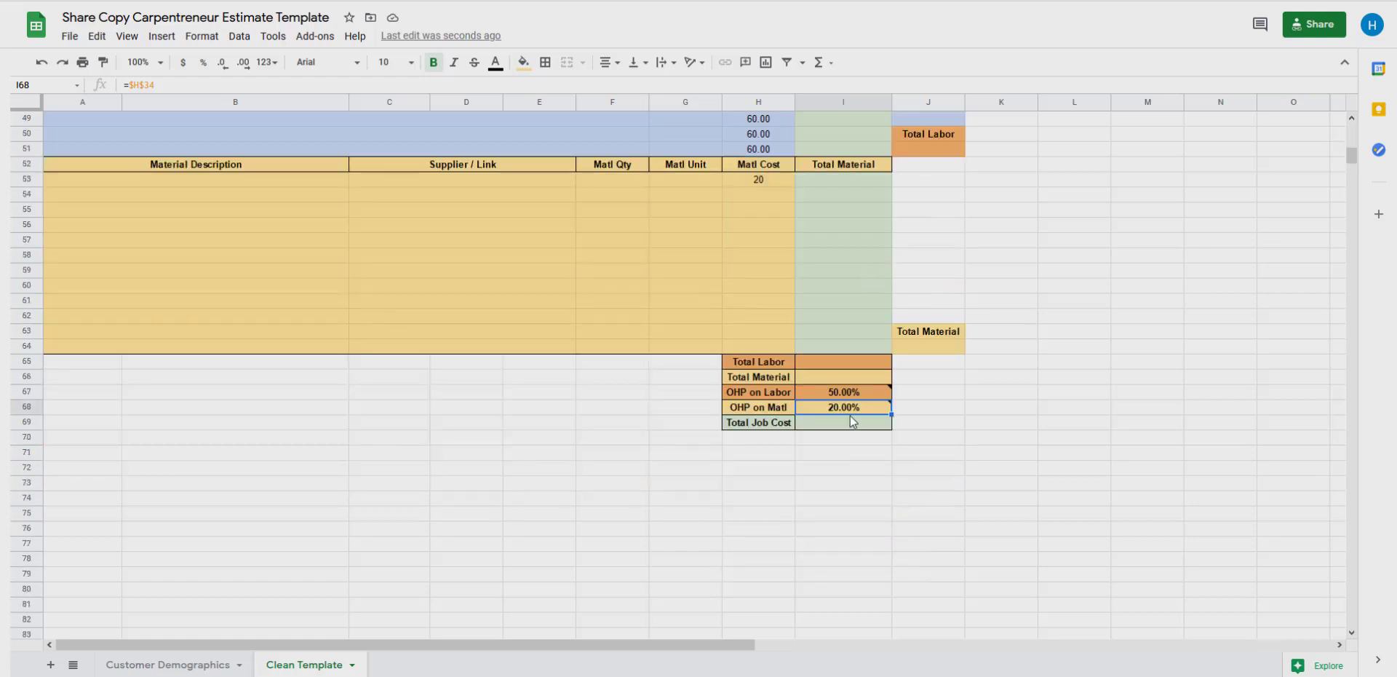
click(847, 425)
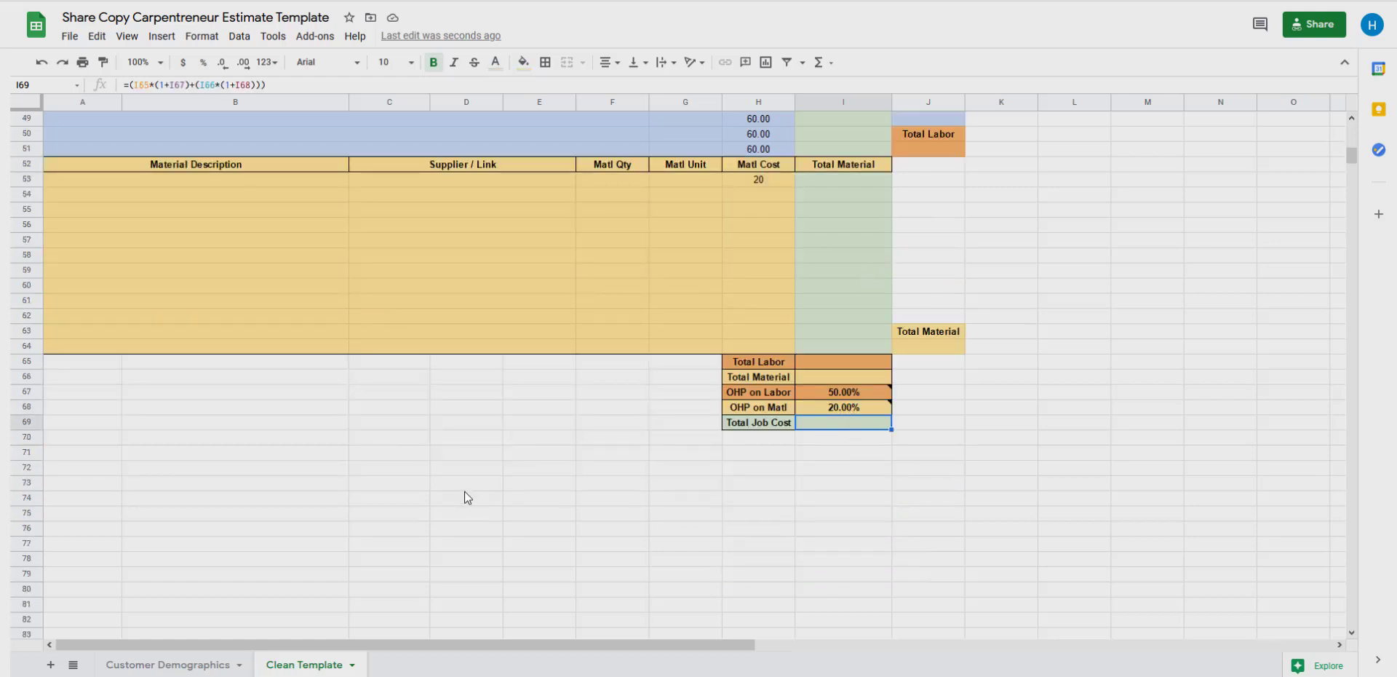
Step: Look over the template from the customer details and Timesheet down to the Quote 1 cost summary
scroll(467, 497, up, 1)
scroll(467, 497, up, 3)
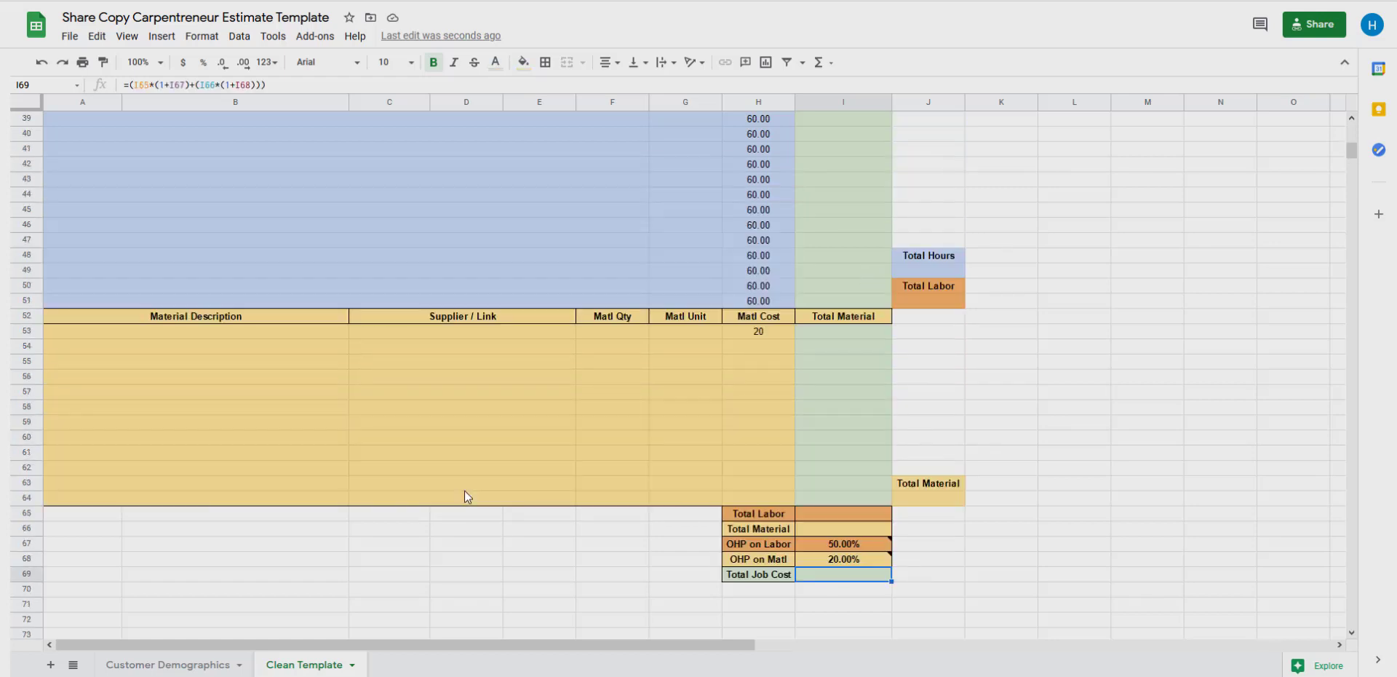
scroll(467, 496, up, 4)
scroll(467, 496, up, 2)
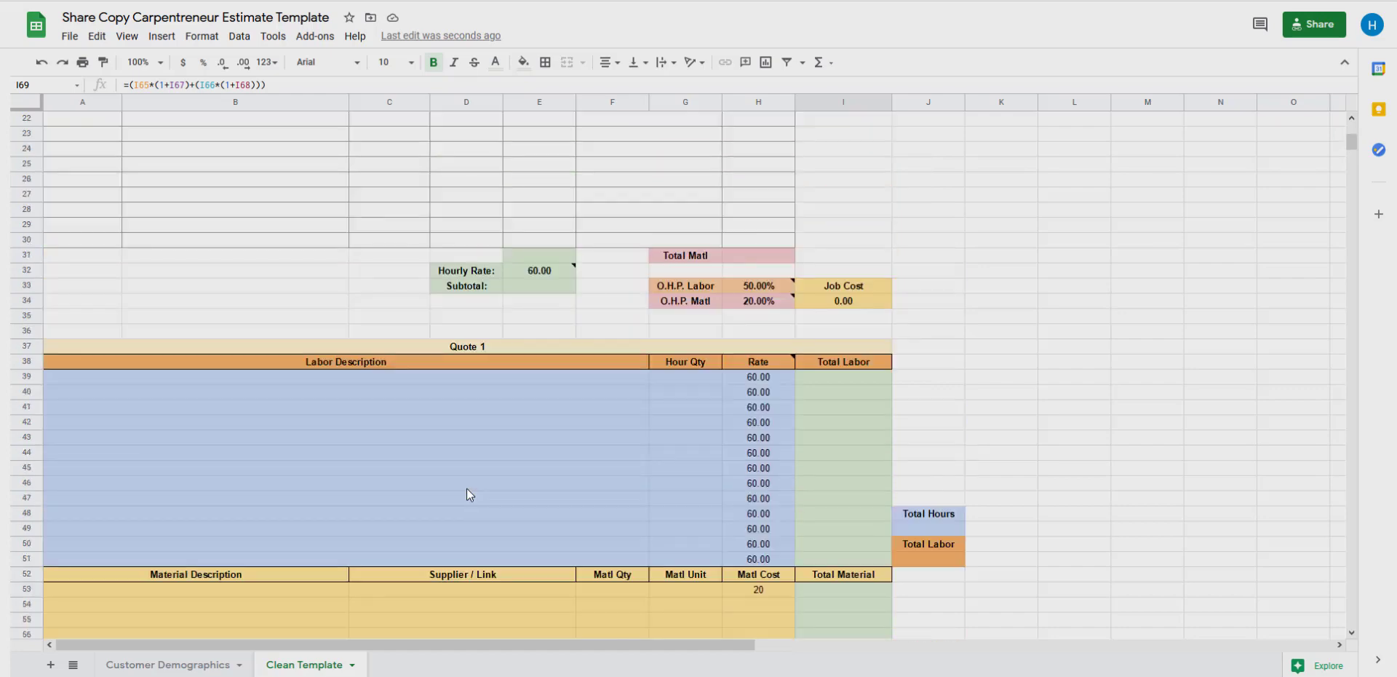
scroll(467, 494, up, 7)
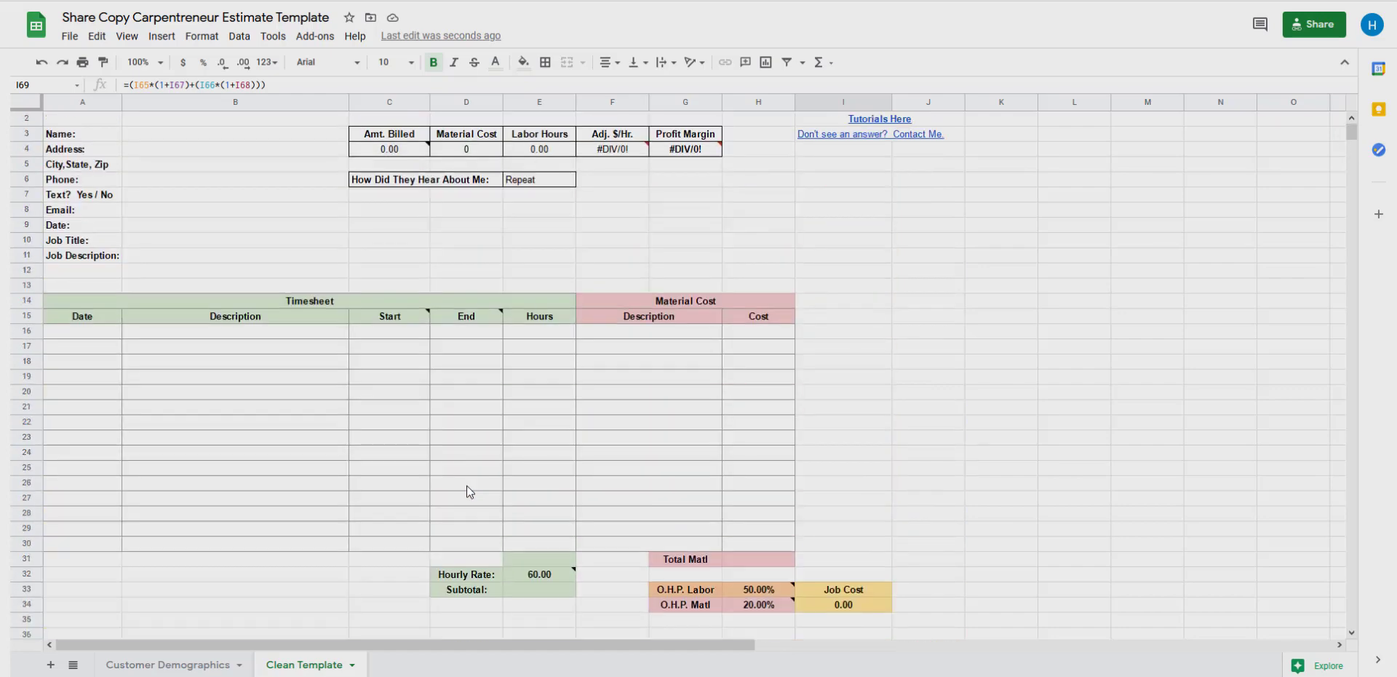
click(224, 150)
click(843, 378)
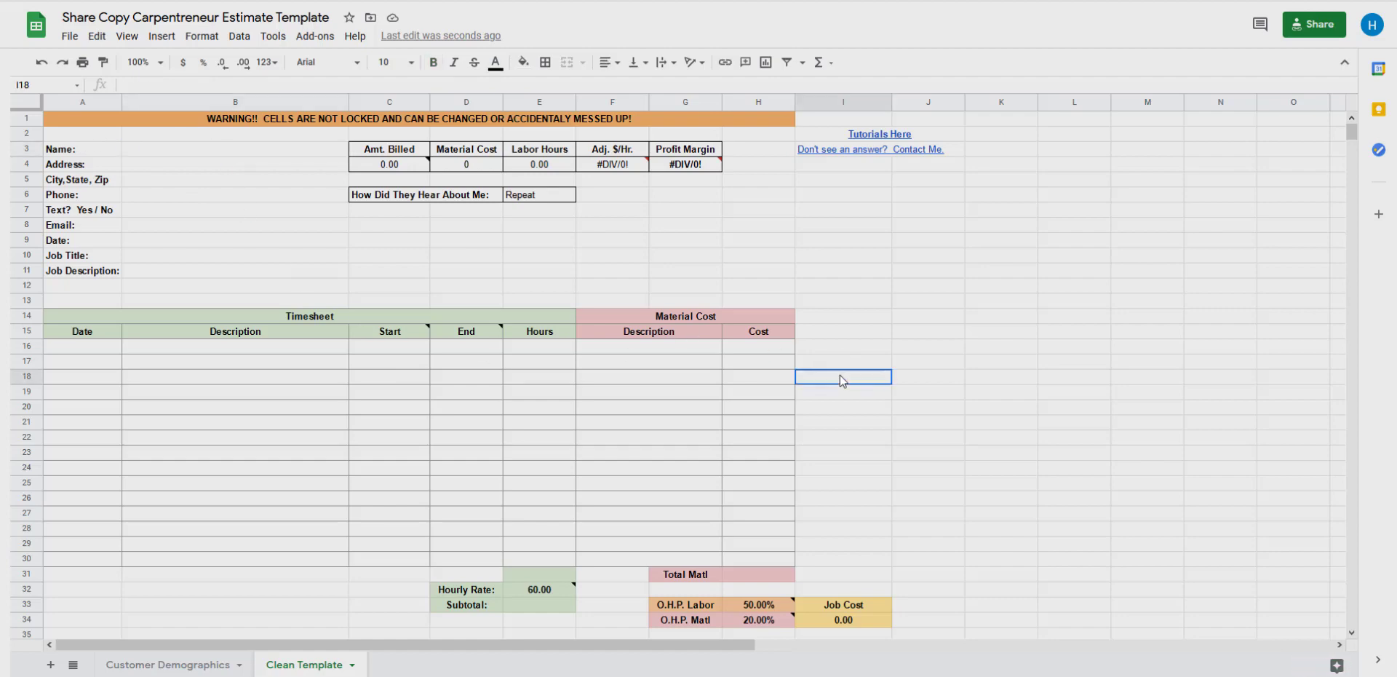
scroll(842, 380, down, 10)
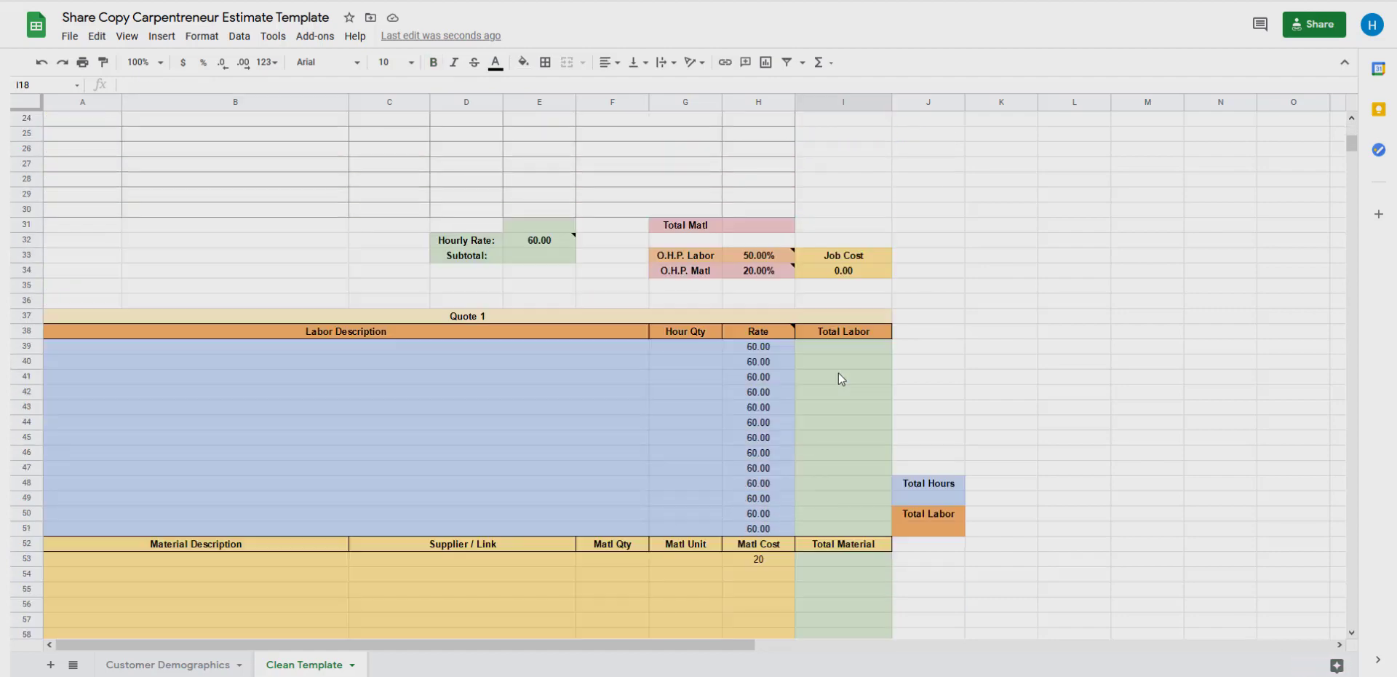
scroll(837, 369, down, 3)
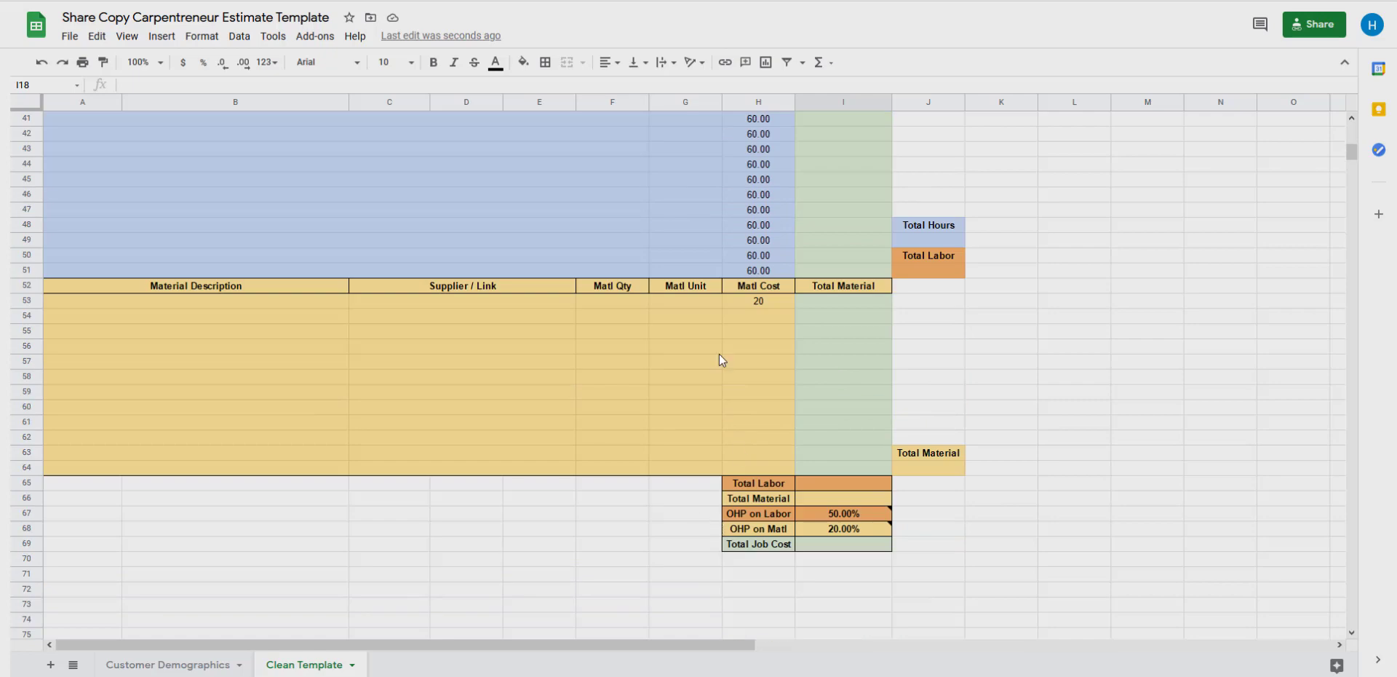
Step: Clear the leftover Matl Cost value from the first material row of Quote 1 and return to the top of the sheet
scroll(719, 354, up, 9)
scroll(704, 358, down, 5)
scroll(704, 367, down, 1)
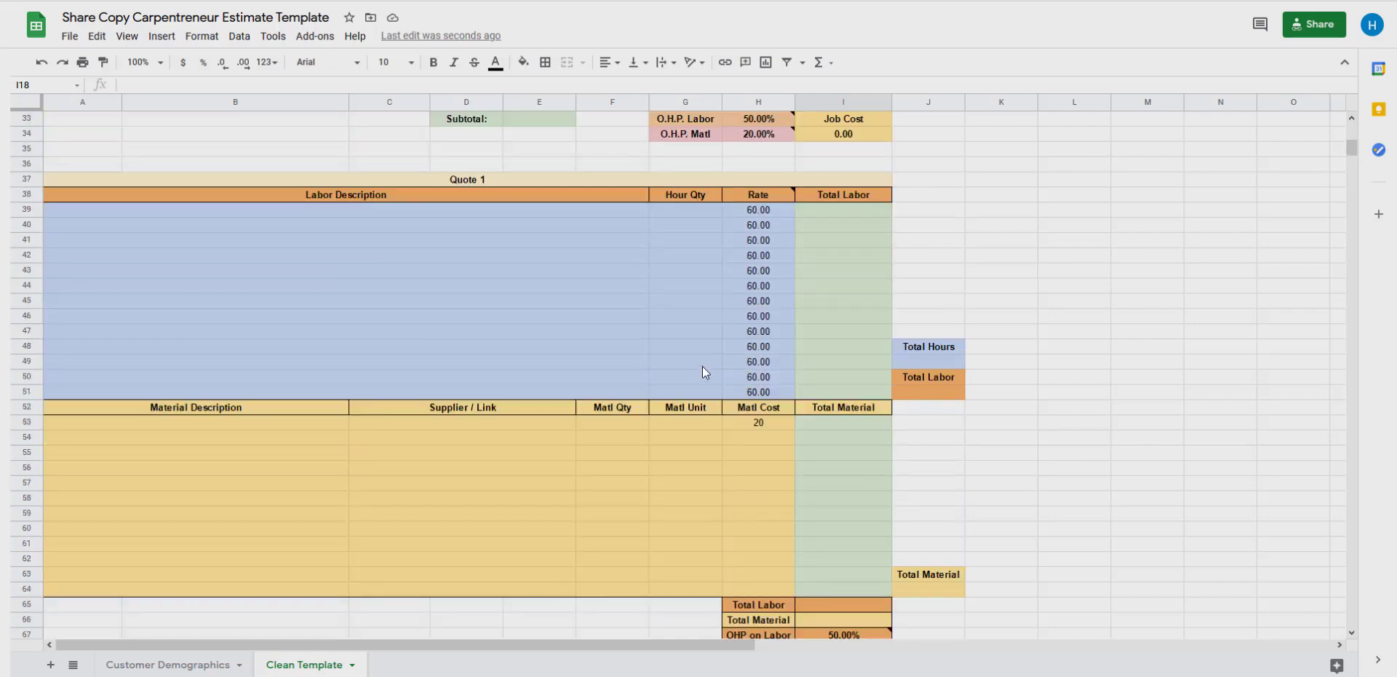
click(741, 425)
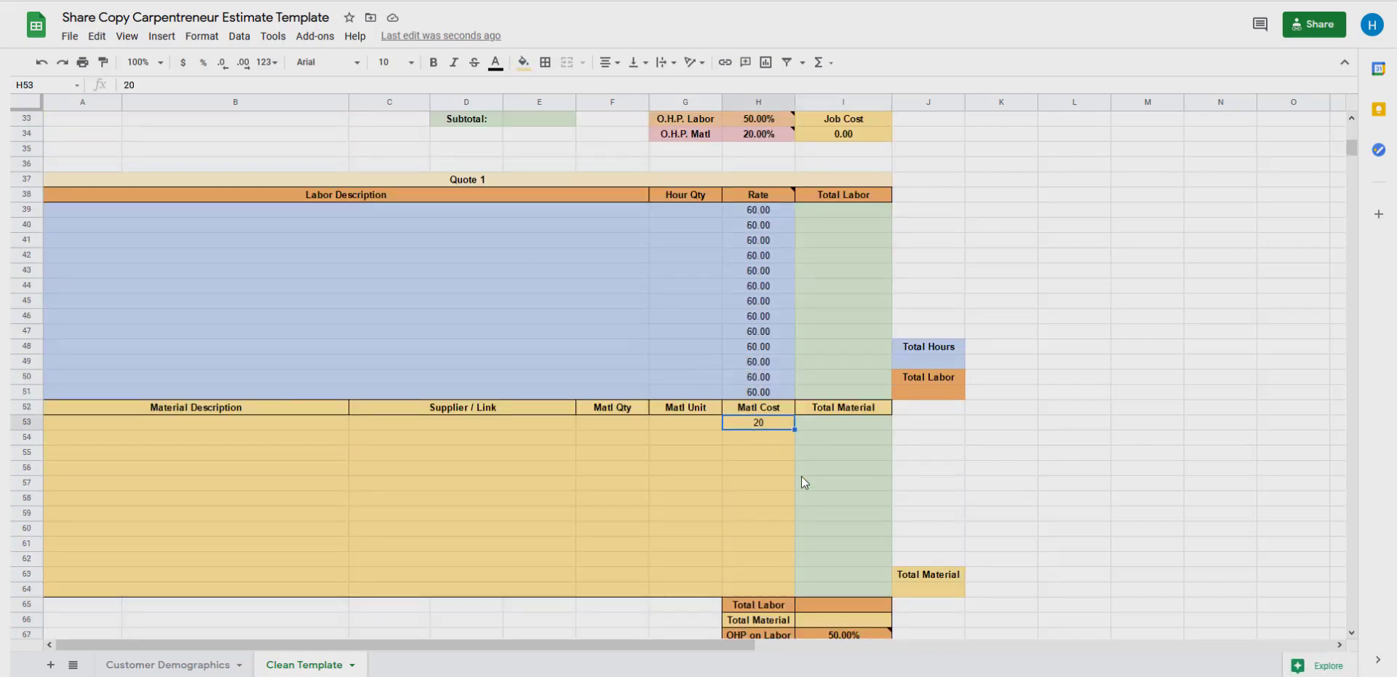
scroll(753, 449, down, 1)
click(761, 425)
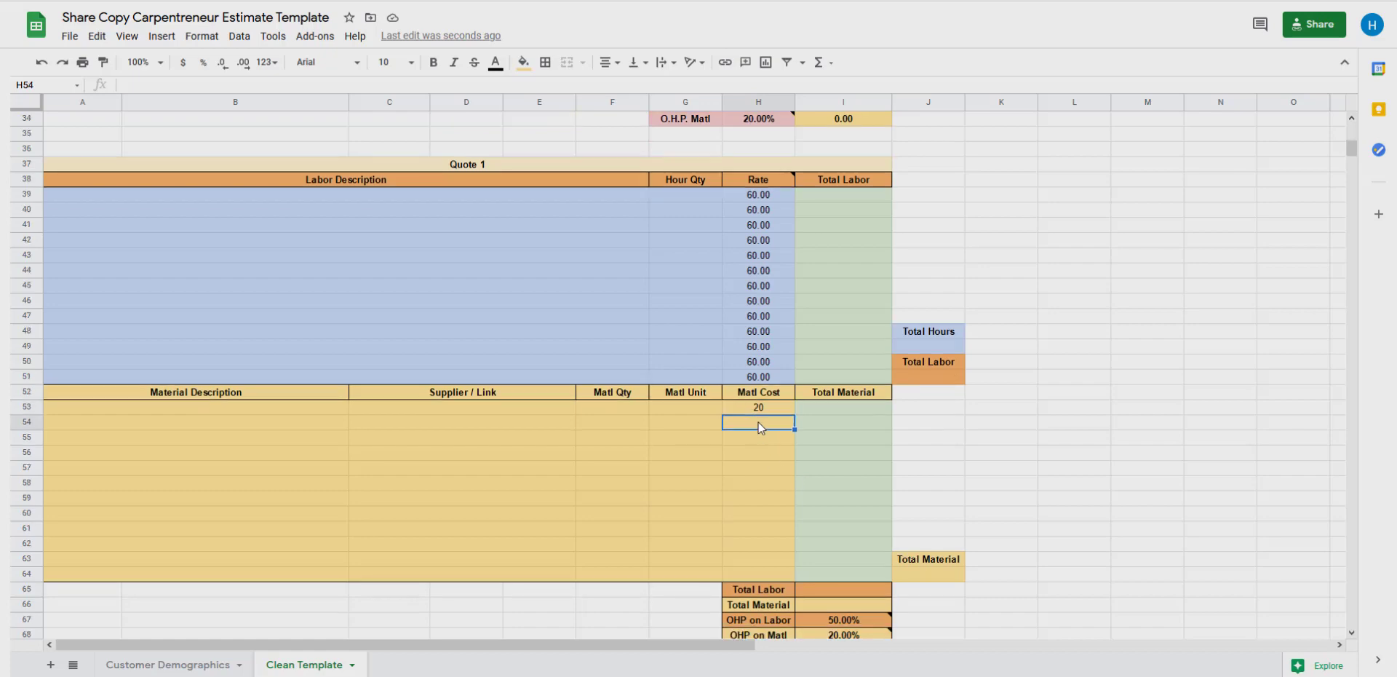
click(770, 409)
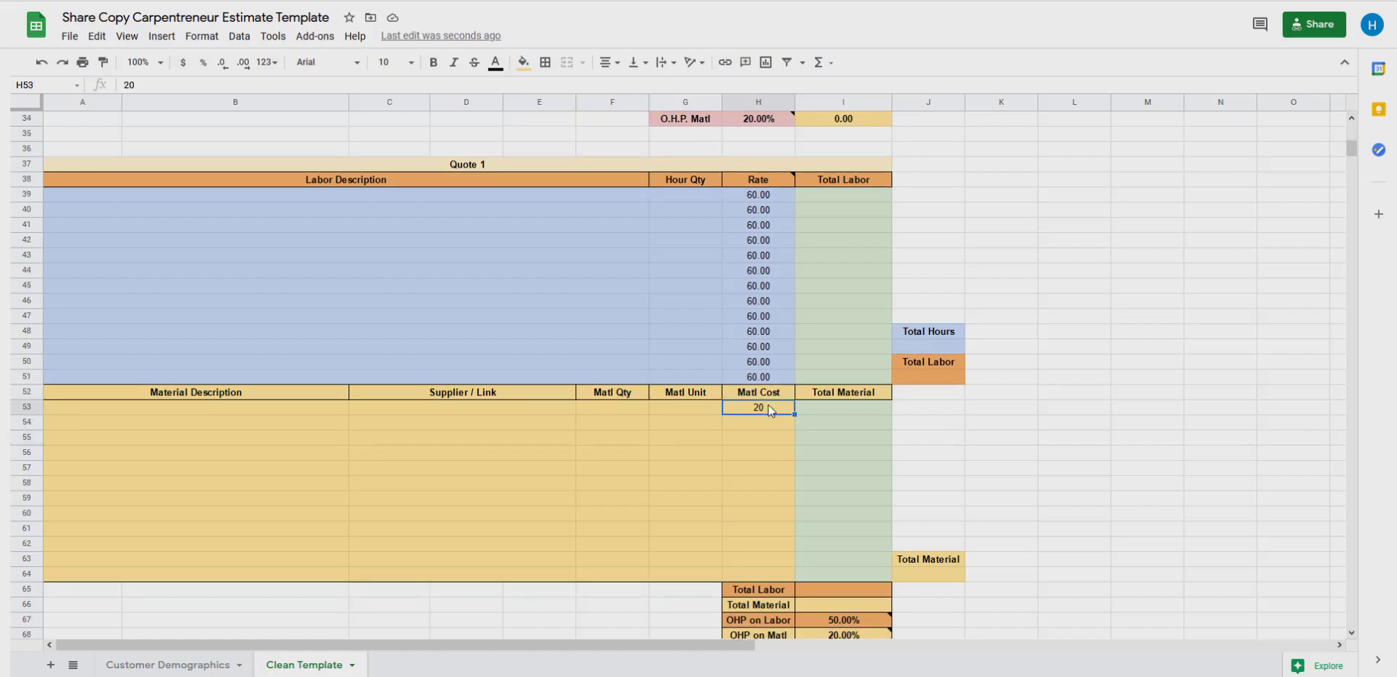
key(Delete)
click(1000, 440)
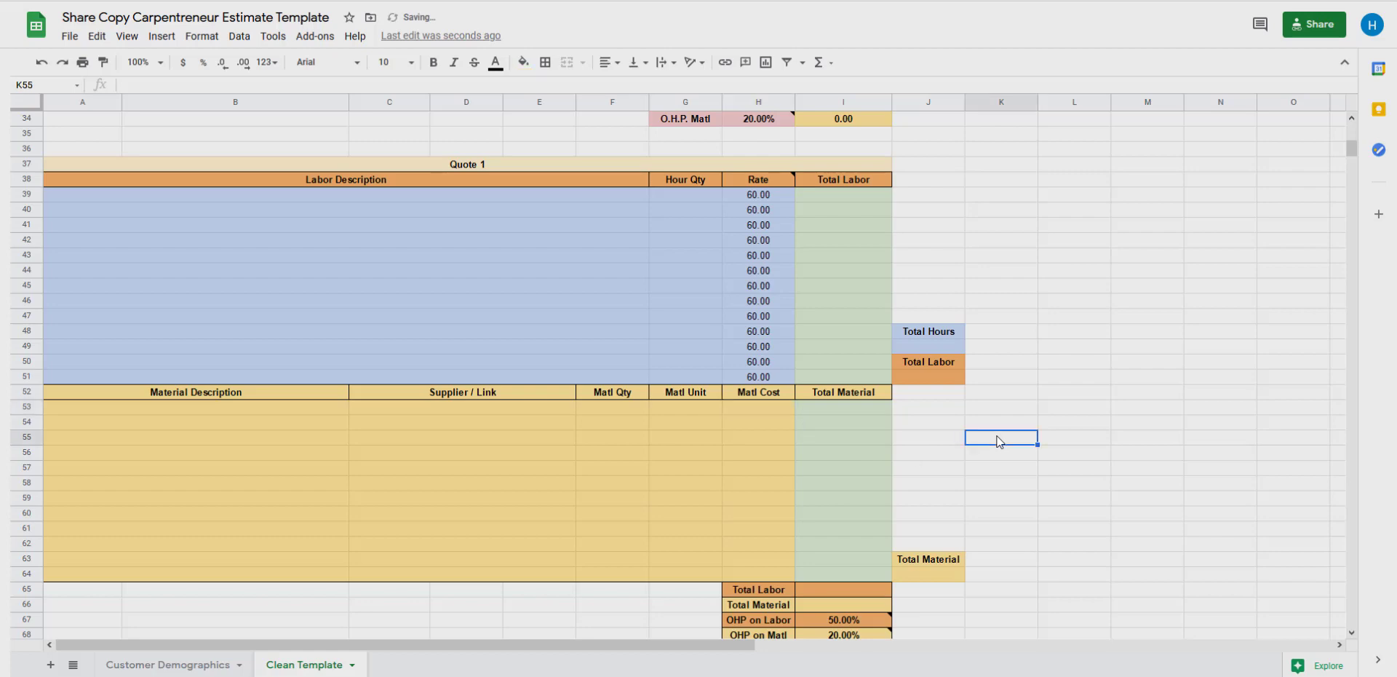
scroll(982, 427, up, 5)
scroll(982, 428, up, 6)
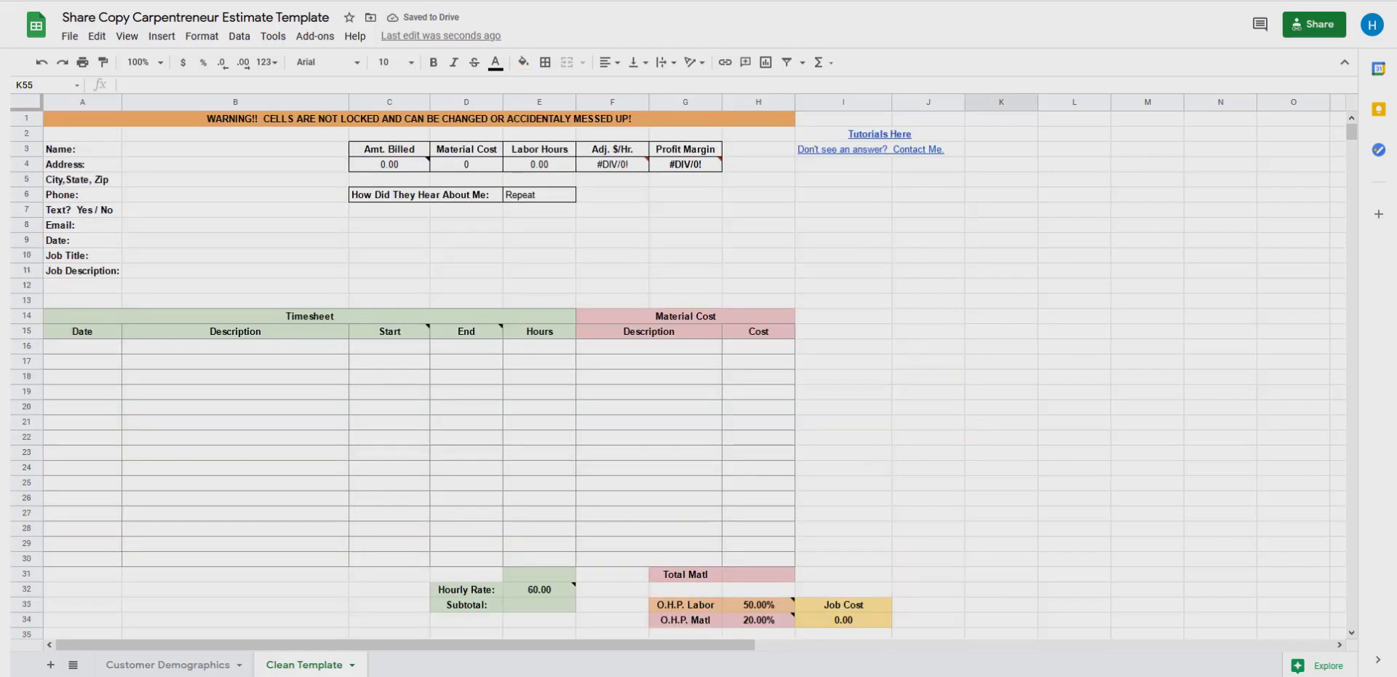